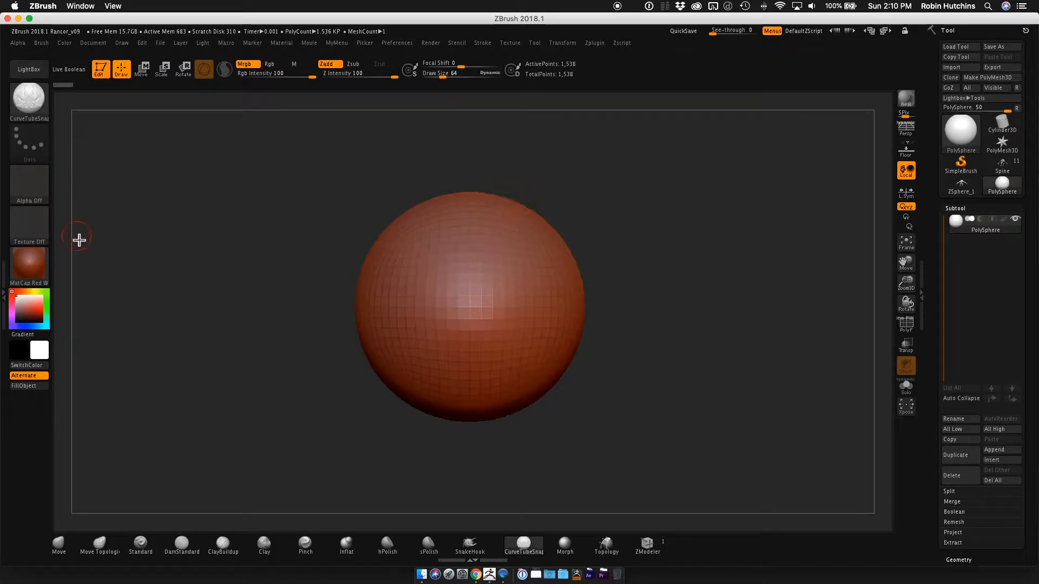
Open the empty side tray and dock the Stroke and Brush palettes in it.
{"action": "left_click", "coordinate": [7, 299]}
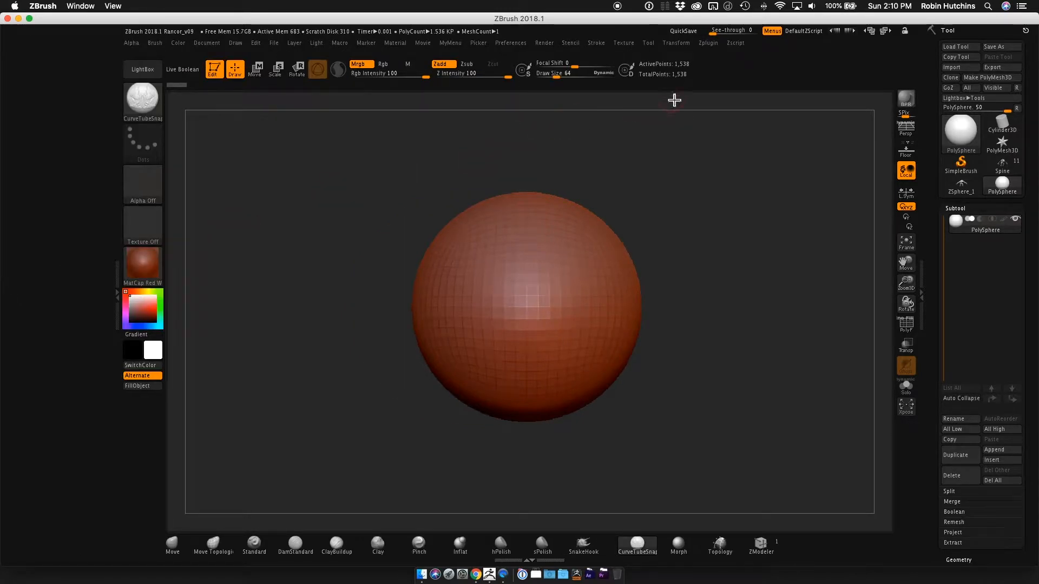
{"action": "left_click", "coordinate": [605, 44]}
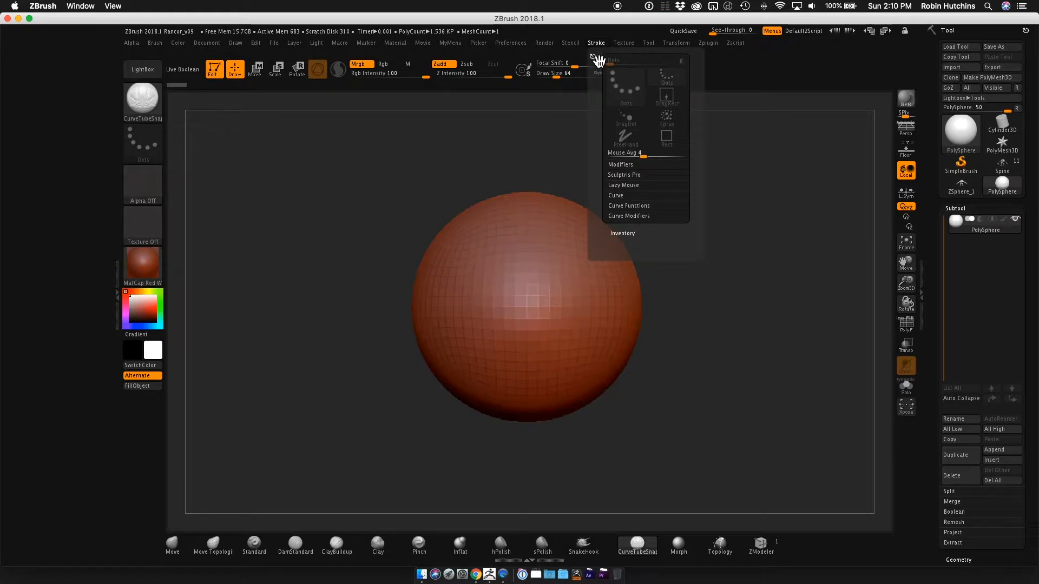
{"action": "mouse_move", "coordinate": [598, 61]}
{"action": "left_mouse_down"}
{"action": "mouse_move", "coordinate": [41, 104]}
{"action": "mouse_move", "coordinate": [15, 47]}
{"action": "mouse_move", "coordinate": [12, 68]}
{"action": "left_mouse_up"}
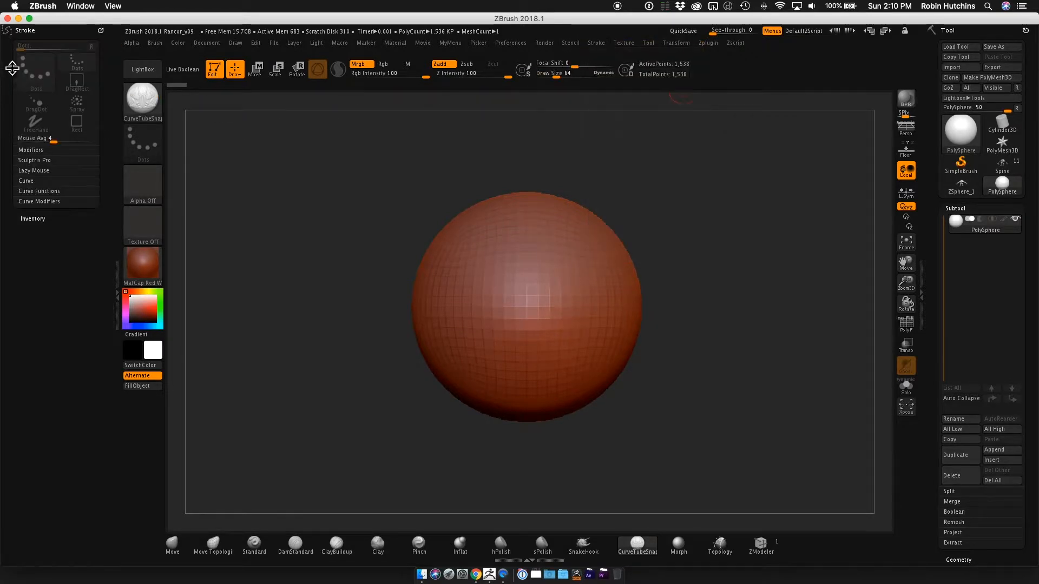
{"action": "left_click", "coordinate": [156, 43]}
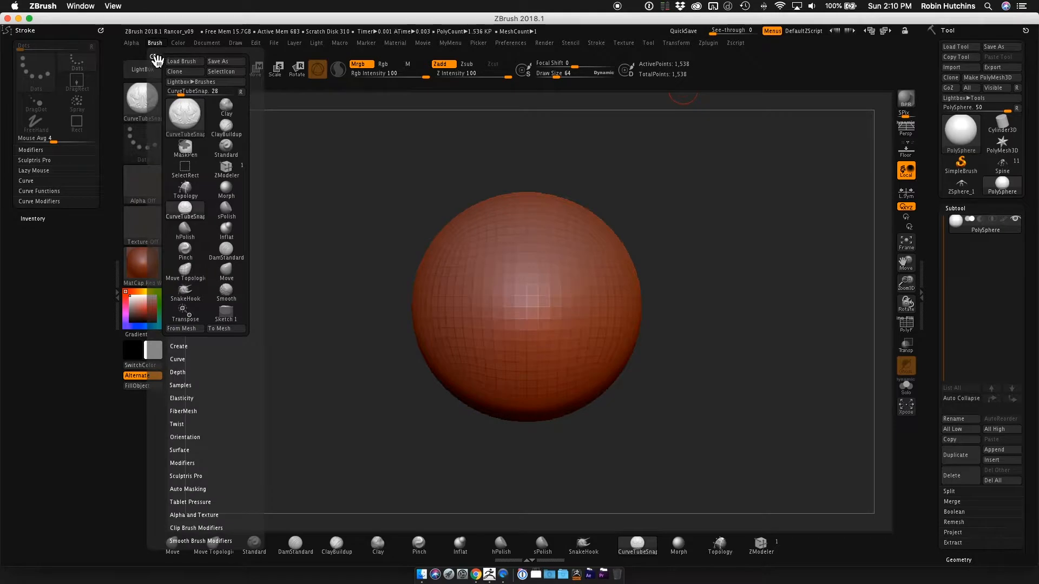
{"action": "mouse_move", "coordinate": [155, 59]}
{"action": "left_mouse_down"}
{"action": "mouse_move", "coordinate": [123, 144]}
{"action": "mouse_move", "coordinate": [25, 258]}
{"action": "left_mouse_up"}
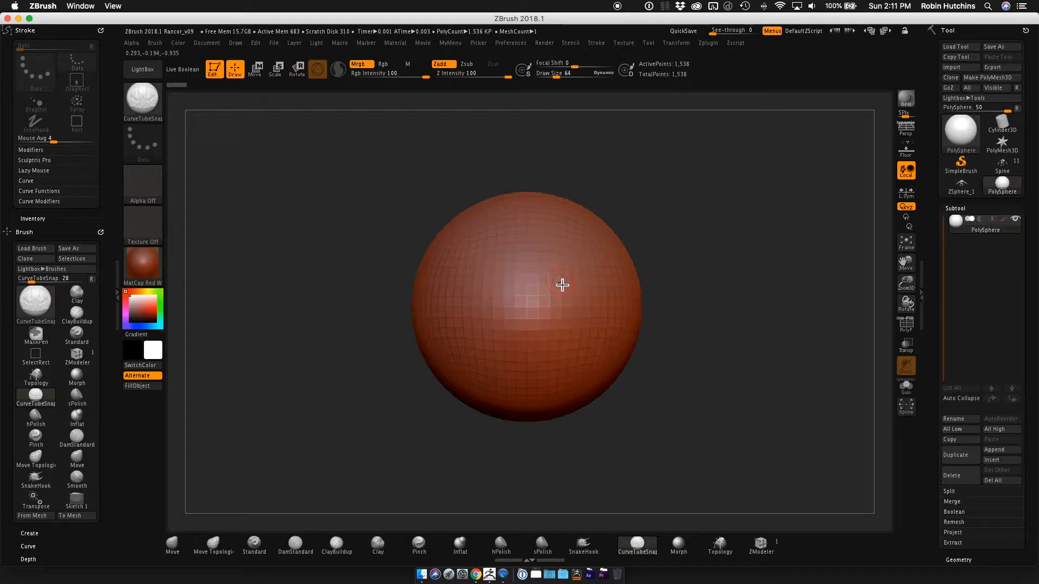
Subdivide the sphere up to subdivision level 3 and open its Geometry settings.
{"action": "key", "text": "ctrl+d"}
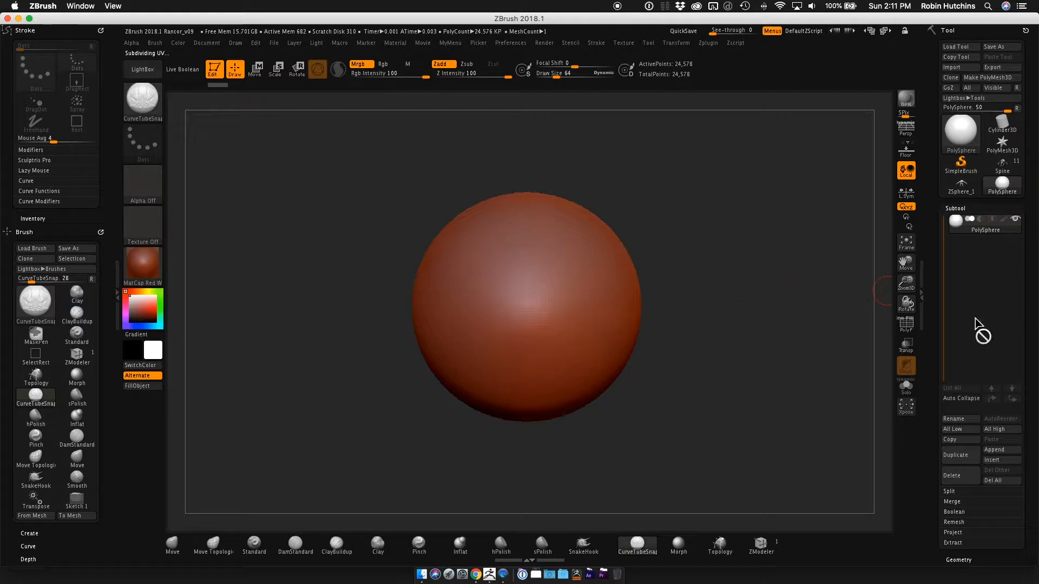
{"action": "left_click_drag", "start_coordinate": [1031, 323], "coordinate": [1032, 238]}
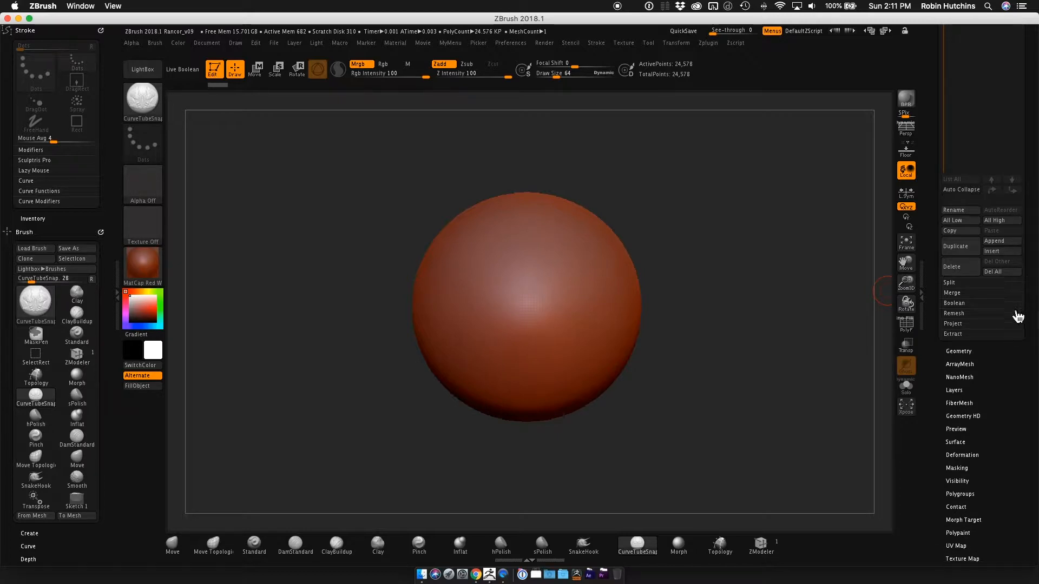
{"action": "left_click", "coordinate": [968, 352]}
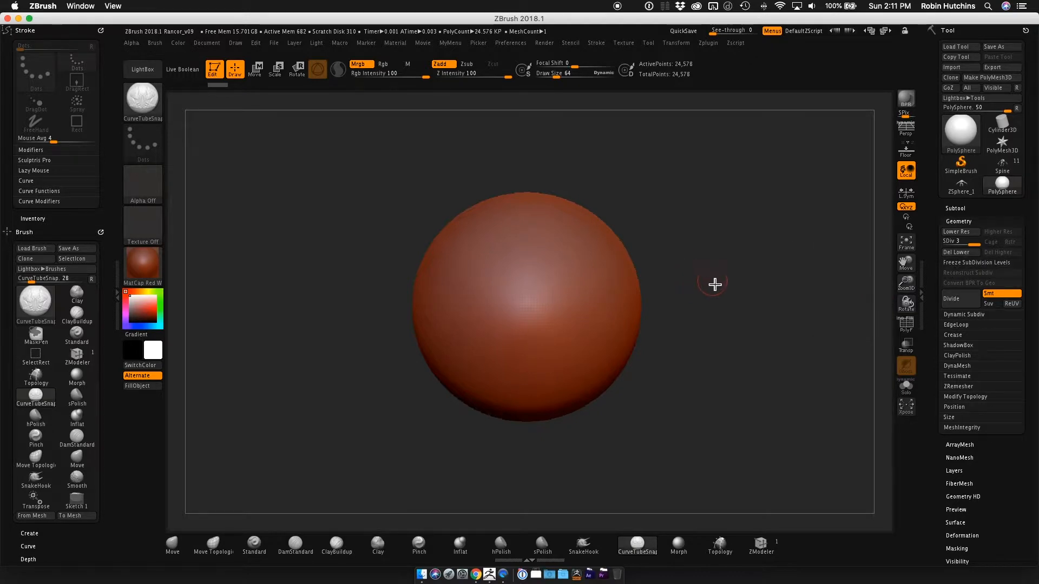
Choose the CurveTubeSnap brush from the brushes starting with C.
{"action": "key", "text": "b"}
{"action": "key", "text": "b"}
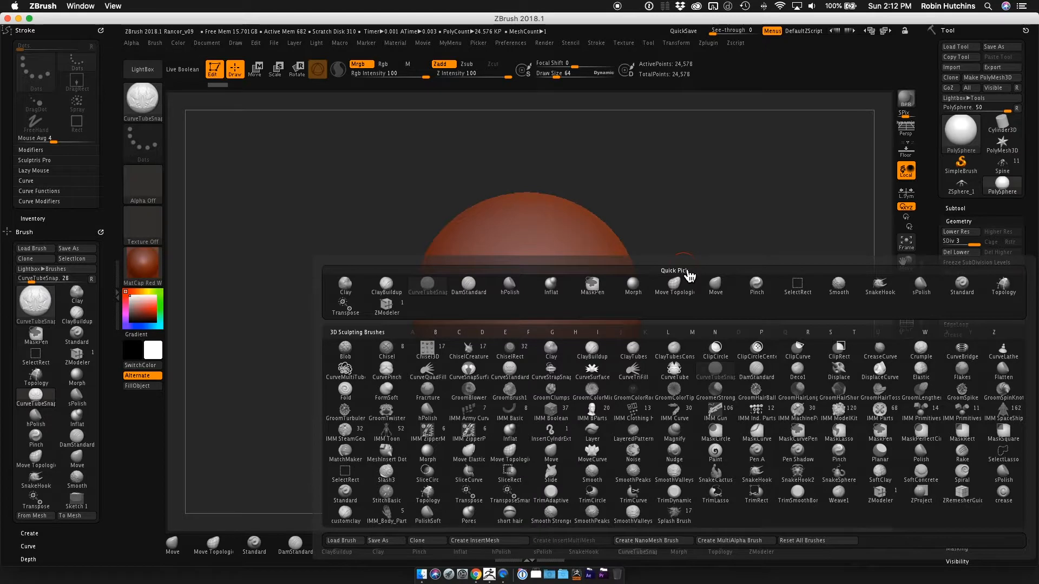
{"action": "key", "text": "c"}
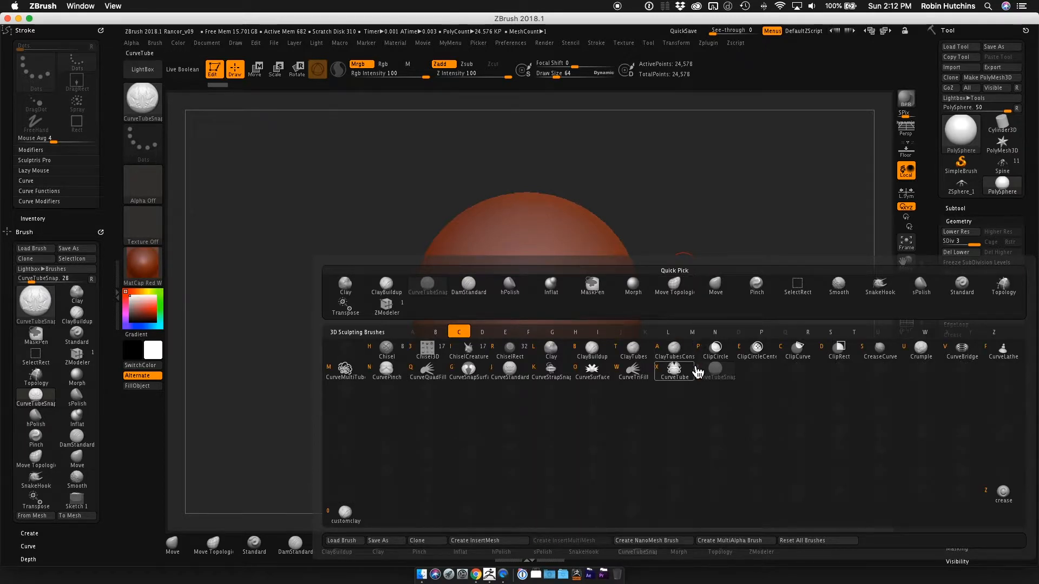
{"action": "mouse_move", "coordinate": [719, 377]}
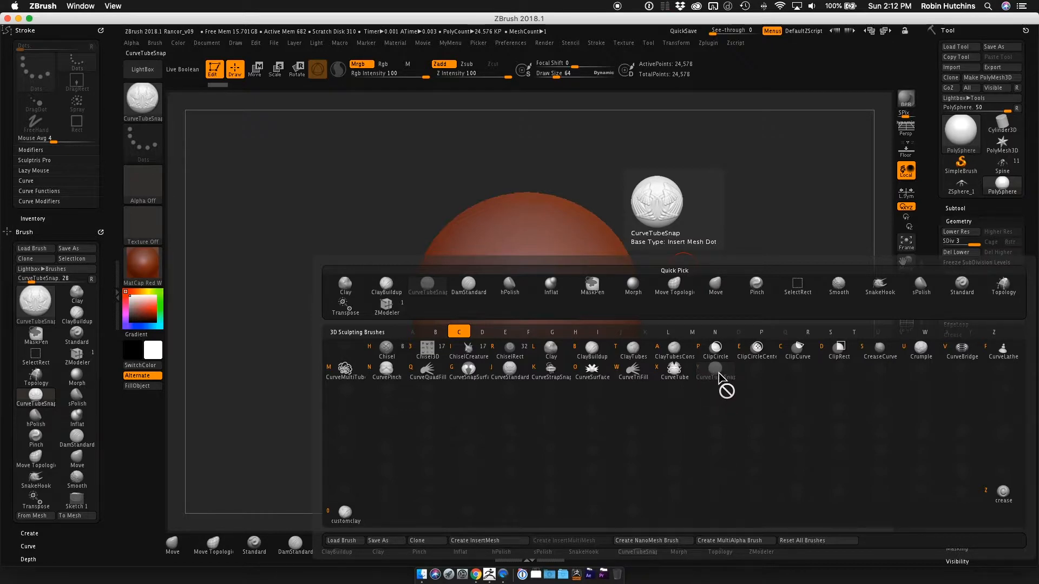
{"action": "left_click", "coordinate": [717, 371]}
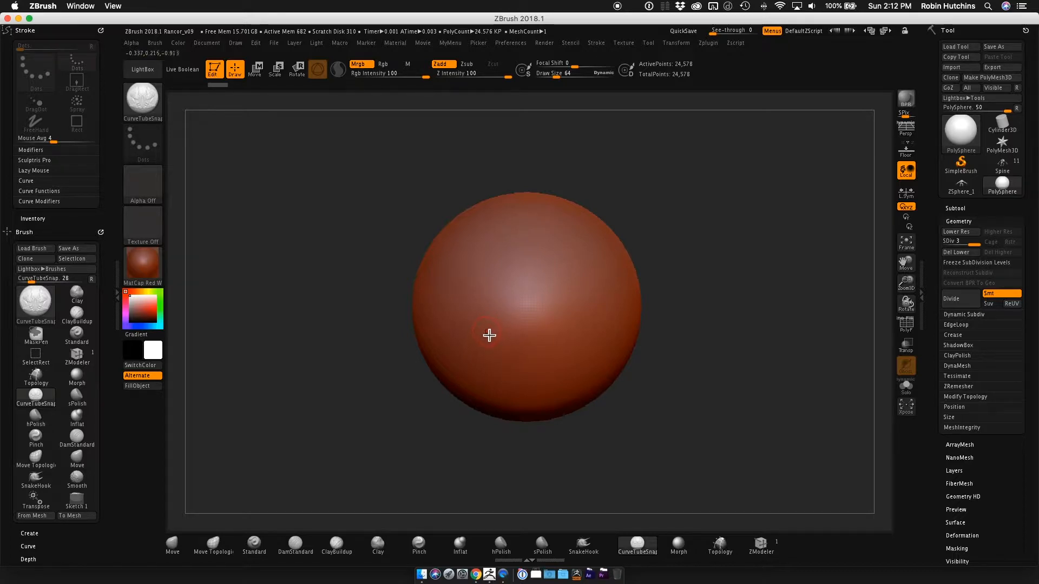
Try to draw a tube curve across the sphere, and delete the sphere's lower subdivision levels.
{"action": "left_click_drag", "start_coordinate": [492, 332], "coordinate": [595, 264]}
{"action": "left_click", "coordinate": [673, 243]}
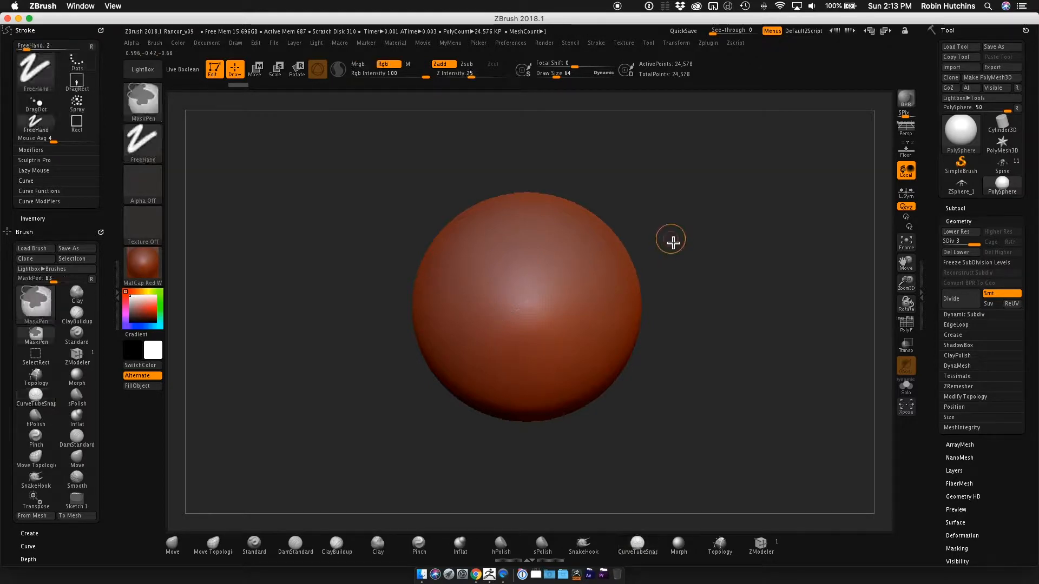
{"action": "left_click", "coordinate": [979, 264]}
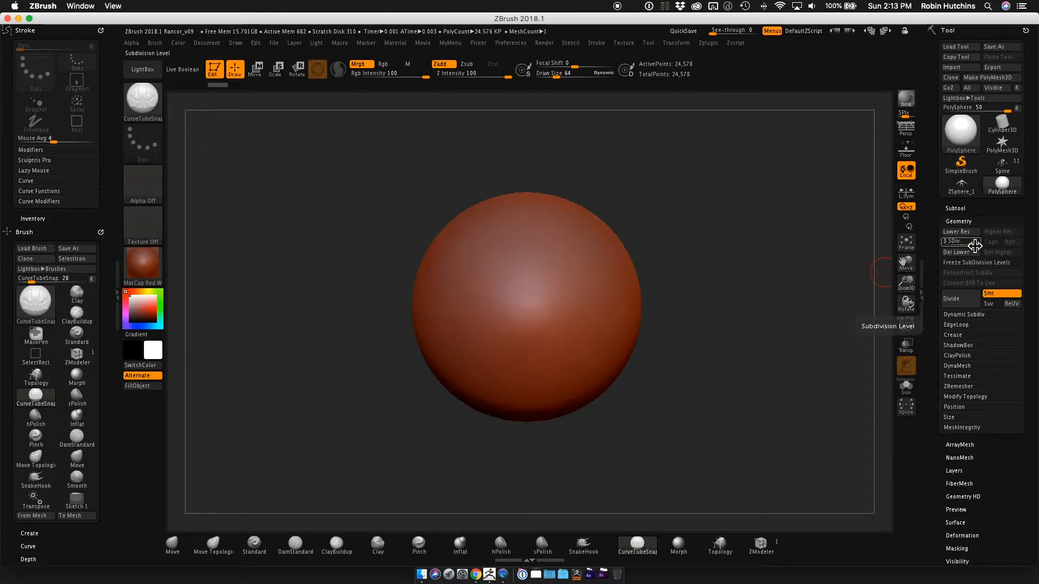
{"action": "left_click", "coordinate": [957, 252]}
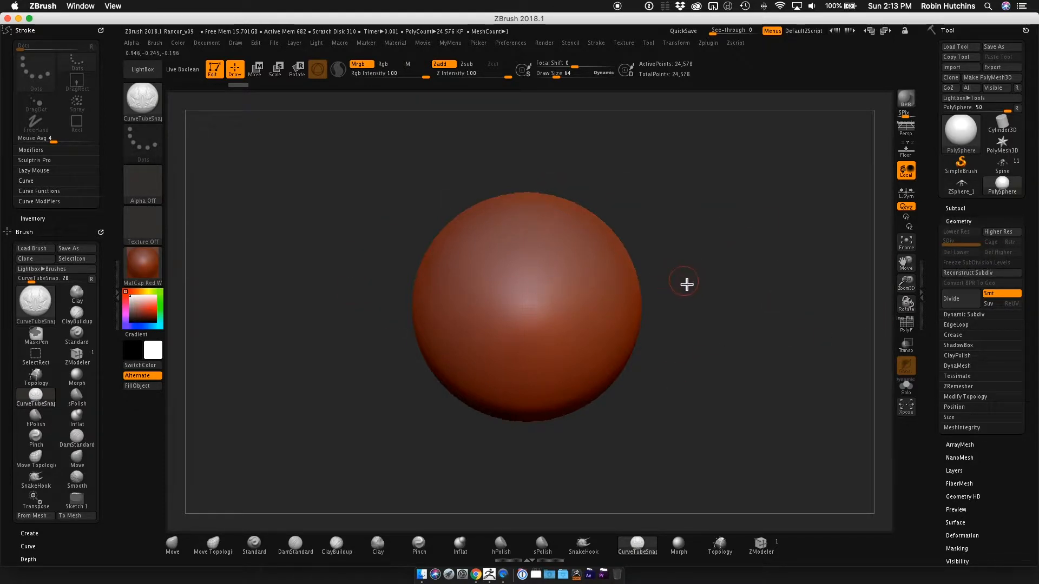
Draw a curved tube diagonally across the front of the sphere with the CurveTubeSnap brush.
{"action": "left_click_drag", "start_coordinate": [689, 278], "coordinate": [698, 280], "text": "alt"}
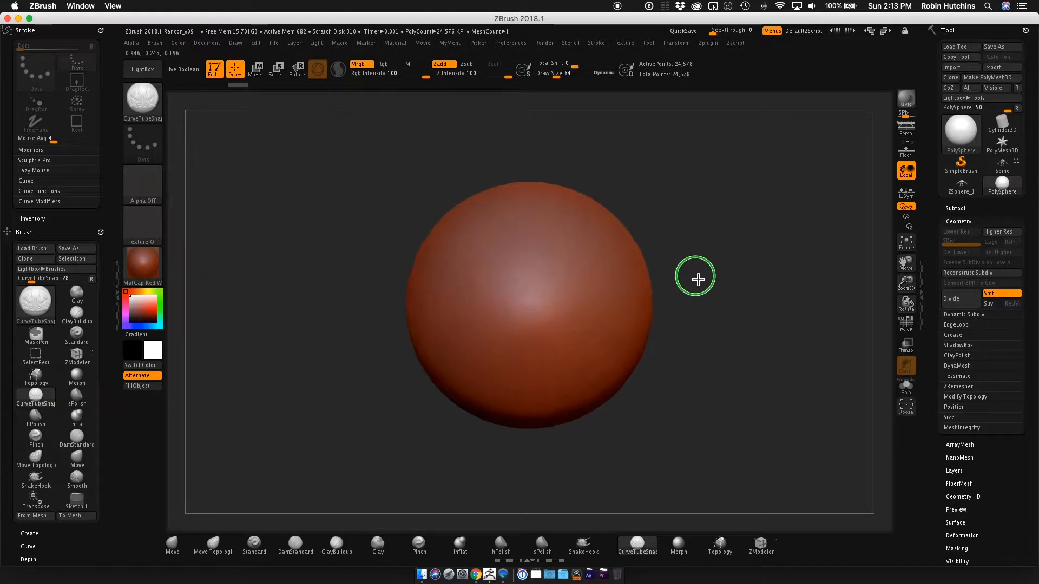
{"action": "left_click_drag", "start_coordinate": [764, 274], "coordinate": [753, 276], "text": "alt"}
{"action": "left_click_drag", "start_coordinate": [755, 280], "coordinate": [754, 275]}
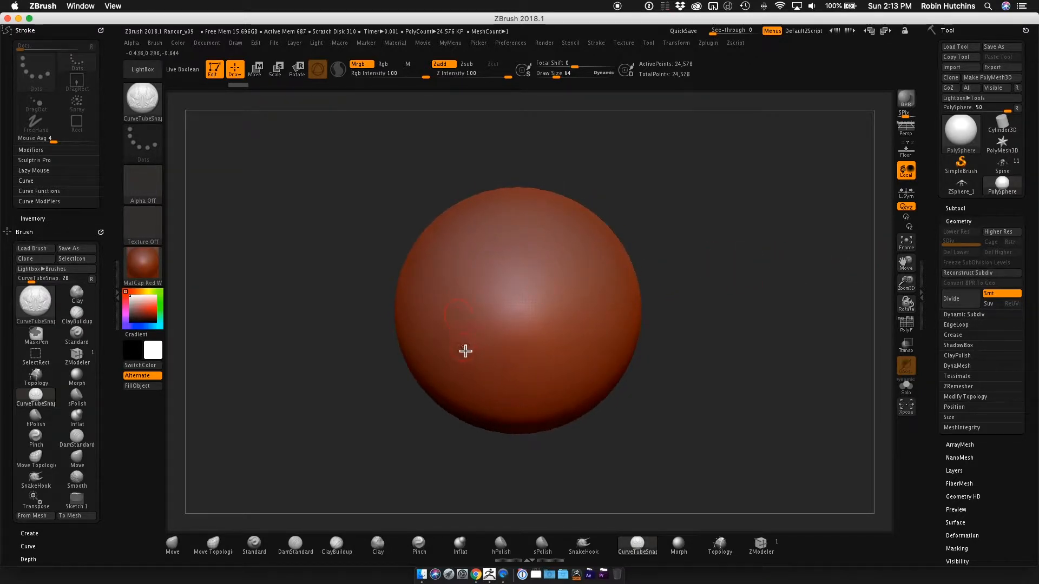
{"action": "left_click_drag", "start_coordinate": [464, 355], "coordinate": [598, 259]}
{"action": "mouse_move", "coordinate": [714, 303]}
{"action": "left_mouse_down"}
{"action": "mouse_move", "coordinate": [694, 268]}
{"action": "mouse_move", "coordinate": [693, 236]}
{"action": "mouse_move", "coordinate": [719, 244]}
{"action": "mouse_move", "coordinate": [714, 276]}
{"action": "mouse_move", "coordinate": [631, 309]}
{"action": "mouse_move", "coordinate": [697, 294]}
{"action": "mouse_move", "coordinate": [631, 280]}
{"action": "mouse_move", "coordinate": [629, 265]}
{"action": "mouse_move", "coordinate": [635, 225]}
{"action": "mouse_move", "coordinate": [696, 199]}
{"action": "mouse_move", "coordinate": [645, 343]}
{"action": "mouse_move", "coordinate": [661, 291]}
{"action": "mouse_move", "coordinate": [644, 281]}
{"action": "left_mouse_up"}
{"action": "mouse_move", "coordinate": [534, 357]}
{"action": "left_mouse_down"}
{"action": "mouse_move", "coordinate": [598, 211]}
{"action": "mouse_move", "coordinate": [566, 204]}
{"action": "left_mouse_up"}
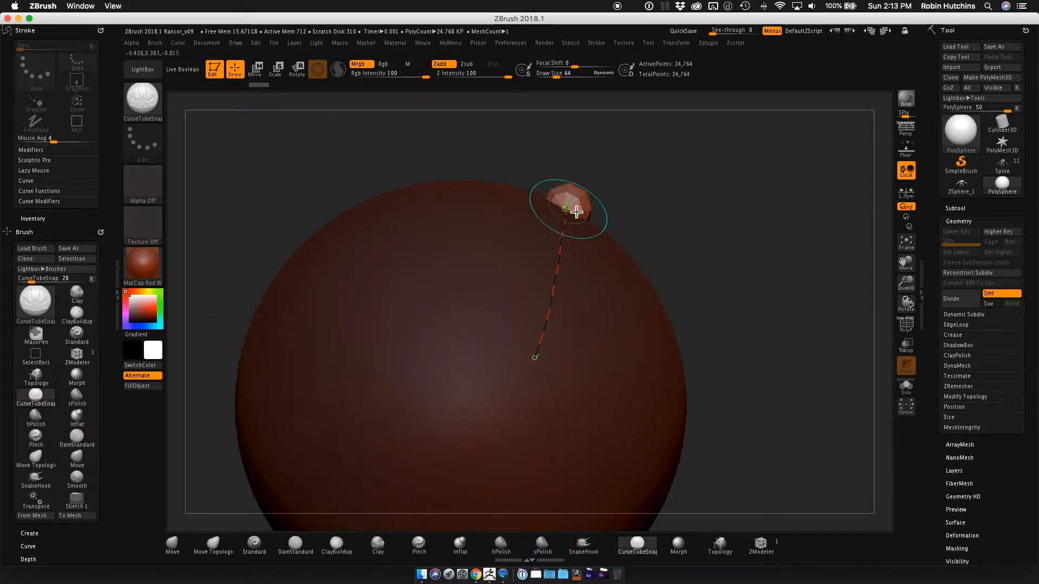
{"action": "mouse_move", "coordinate": [693, 208]}
{"action": "left_mouse_down"}
{"action": "mouse_move", "coordinate": [670, 244]}
{"action": "mouse_move", "coordinate": [691, 276]}
{"action": "mouse_move", "coordinate": [627, 281]}
{"action": "mouse_move", "coordinate": [633, 307]}
{"action": "mouse_move", "coordinate": [651, 186]}
{"action": "left_mouse_up"}
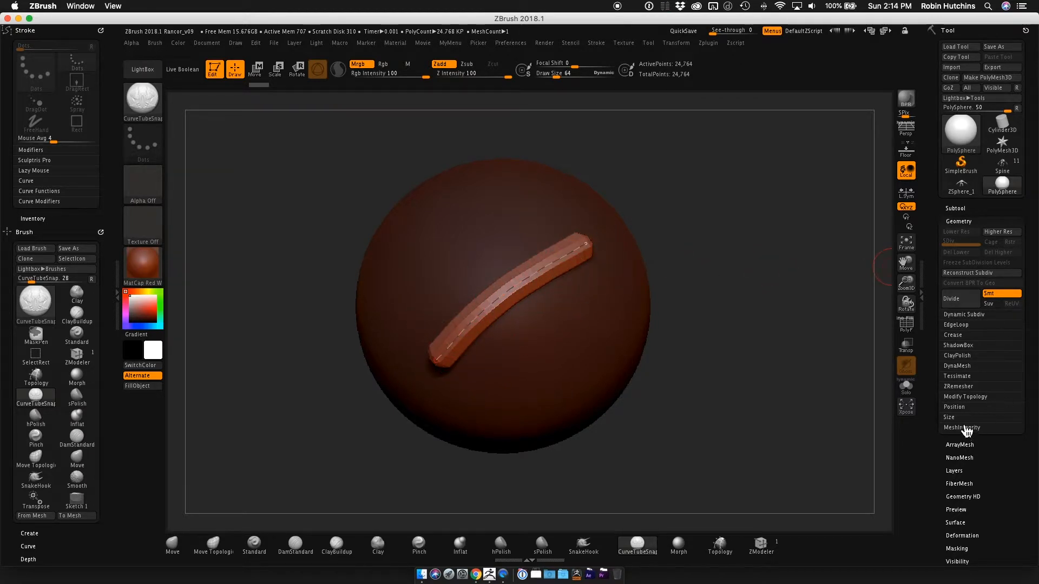
Split the unmasked points of the PolySphere subtool so the tube becomes a separate subtool.
{"action": "left_click", "coordinate": [961, 209]}
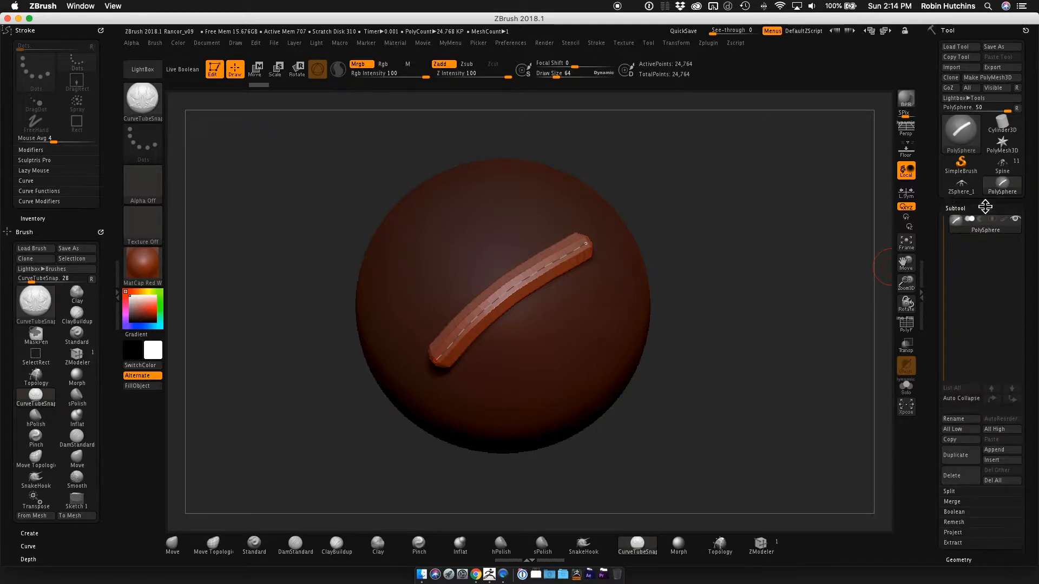
{"action": "left_click_drag", "start_coordinate": [1029, 494], "coordinate": [1034, 420]}
{"action": "left_click", "coordinate": [967, 461]}
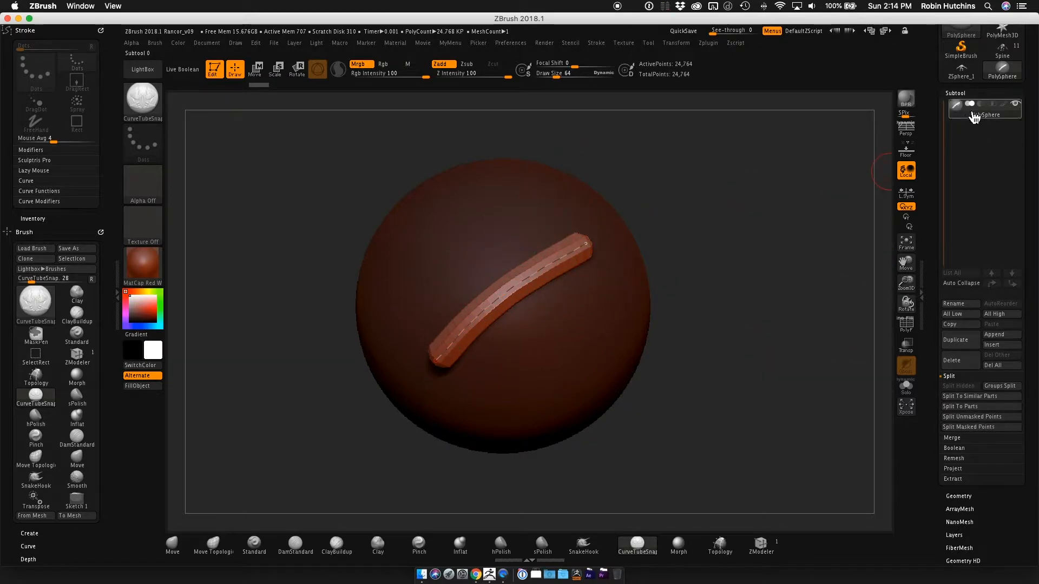
{"action": "left_click", "coordinate": [982, 420]}
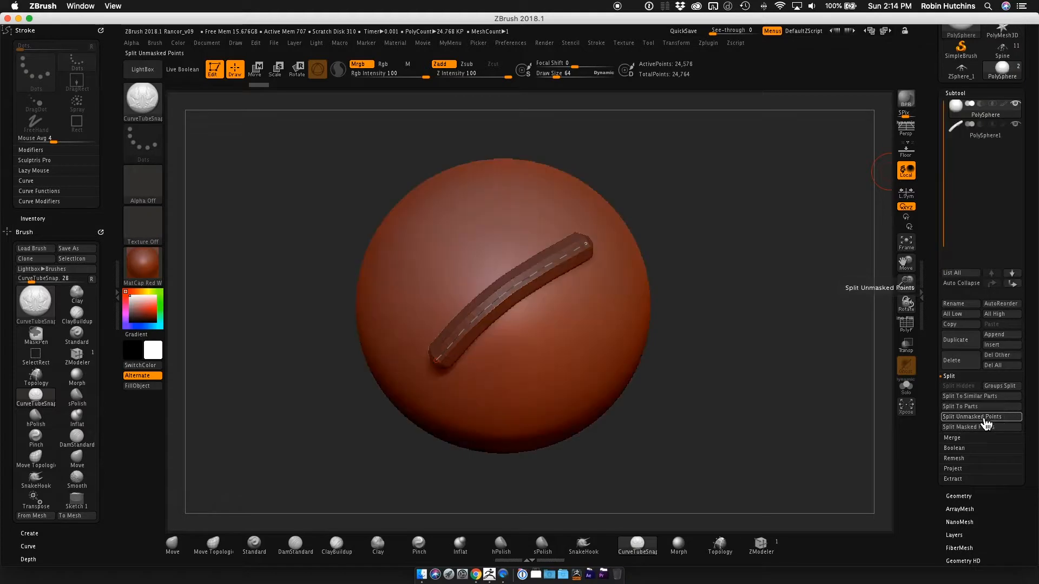
{"action": "left_click", "coordinate": [997, 134]}
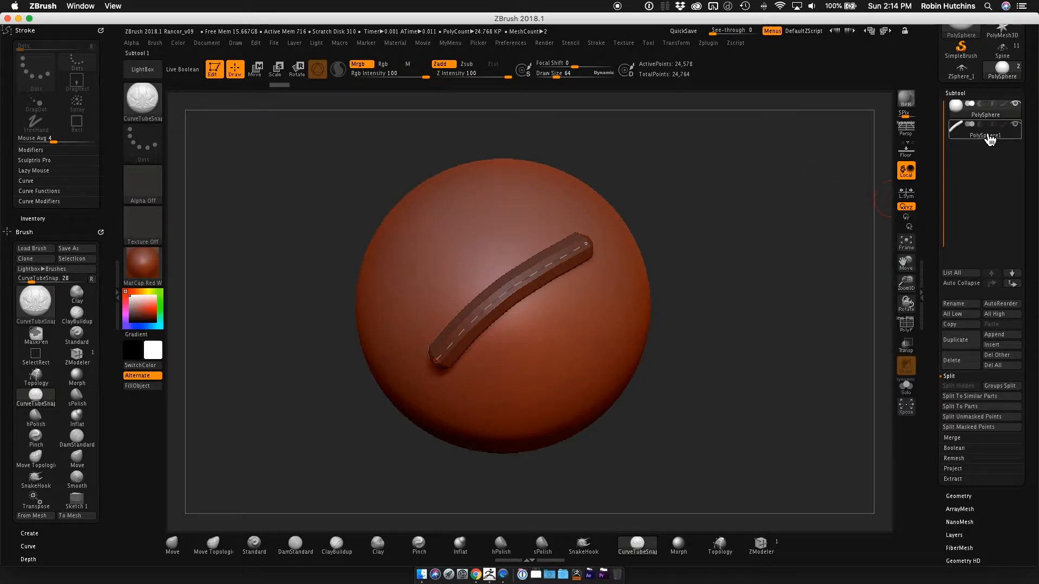
{"action": "mouse_move", "coordinate": [1004, 143]}
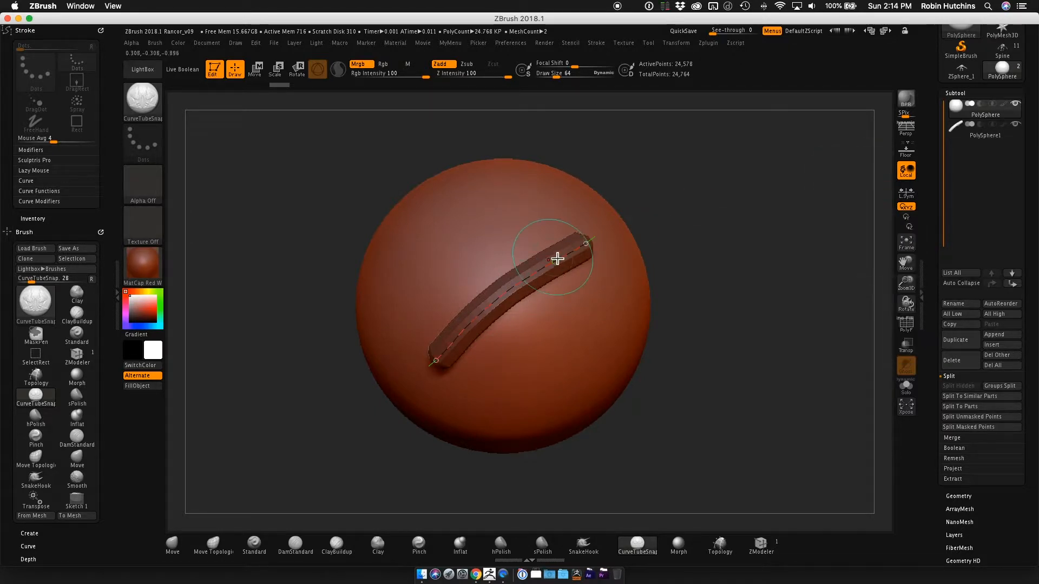
Delete the PolySphere1 tube subtool and regenerate the tube from the curve left on the sphere.
{"action": "mouse_move", "coordinate": [677, 271]}
{"action": "left_mouse_down"}
{"action": "mouse_move", "coordinate": [740, 252]}
{"action": "mouse_move", "coordinate": [698, 262]}
{"action": "mouse_move", "coordinate": [739, 268]}
{"action": "mouse_move", "coordinate": [702, 267]}
{"action": "mouse_move", "coordinate": [714, 264]}
{"action": "left_mouse_up"}
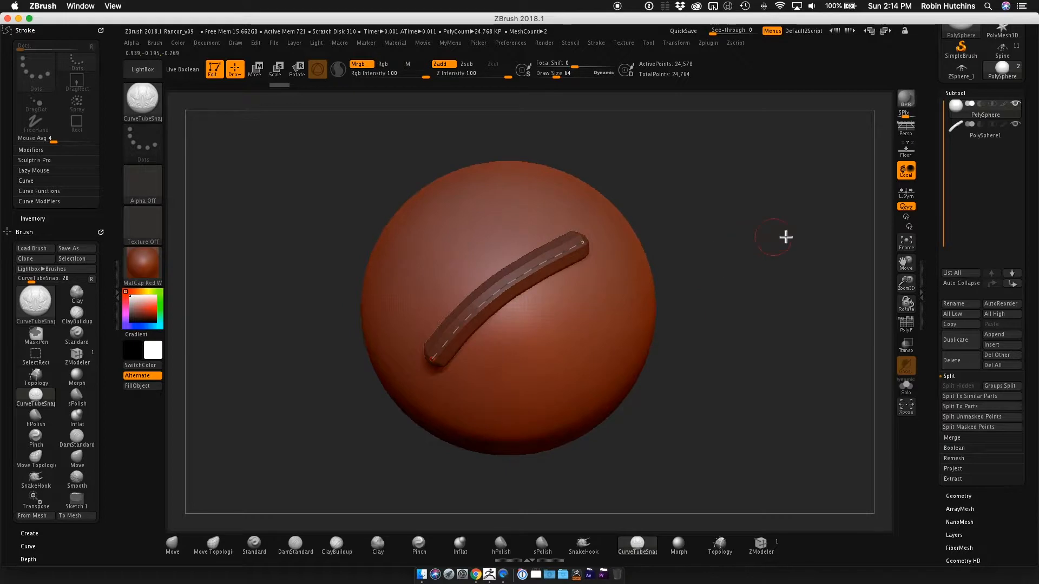
{"action": "left_click", "coordinate": [985, 130]}
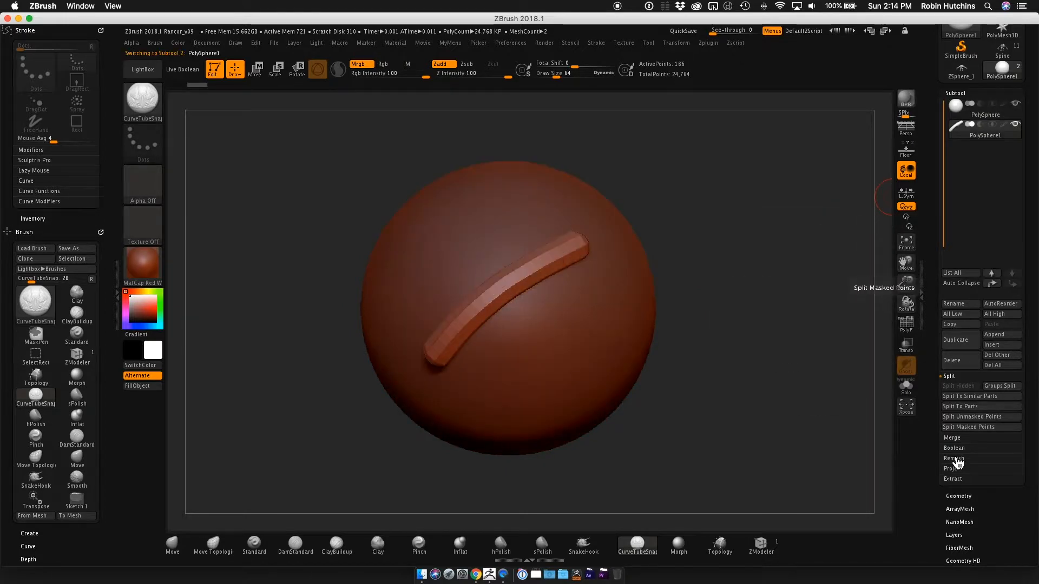
{"action": "left_click", "coordinate": [960, 361]}
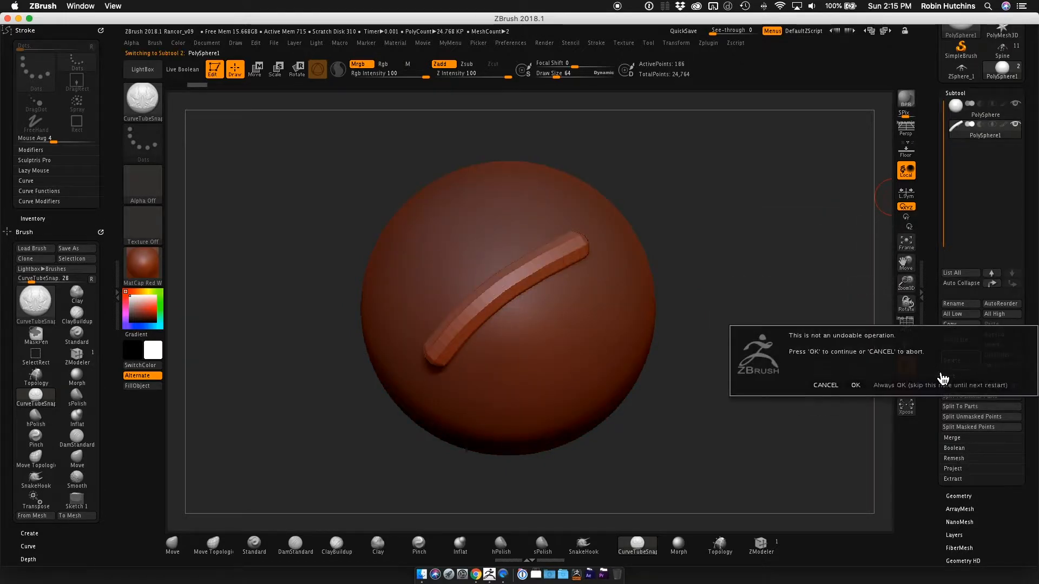
{"action": "left_click", "coordinate": [855, 385]}
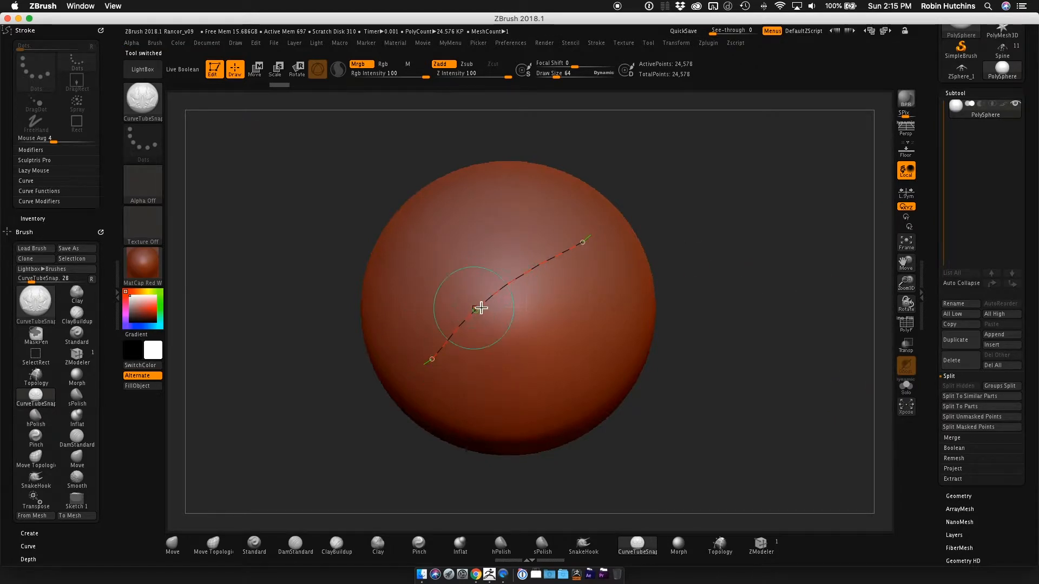
{"action": "left_click", "coordinate": [534, 274]}
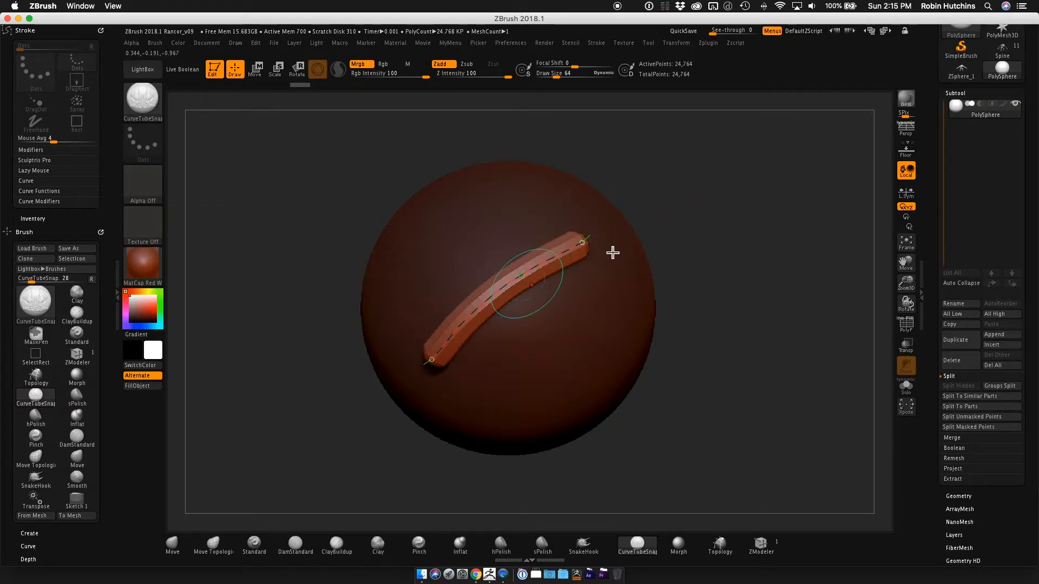
Regenerate the tube along its curve at draw size 169, at 54 and at 30.
{"action": "key", "text": "s"}
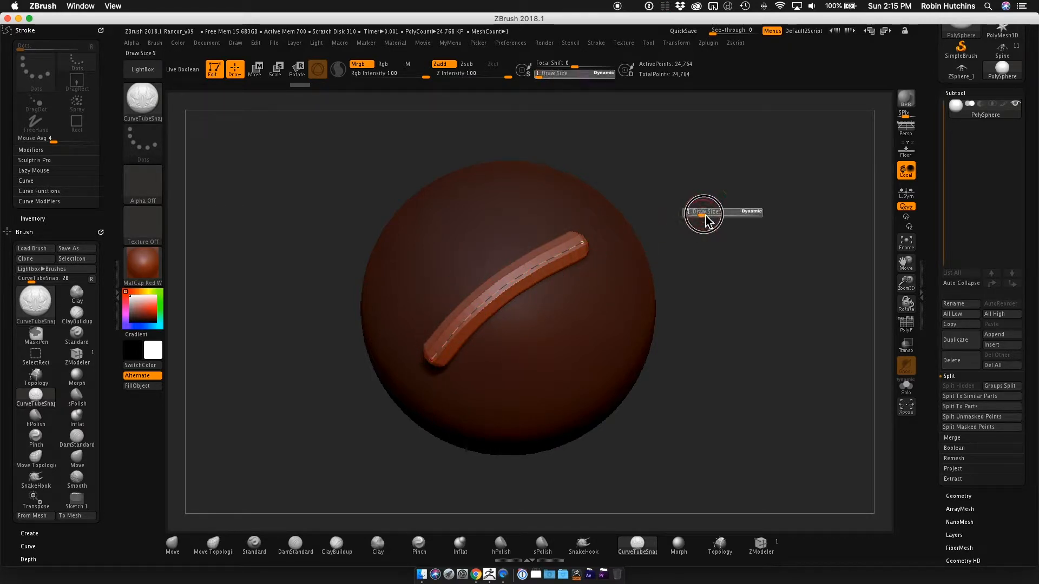
{"action": "left_click_drag", "start_coordinate": [699, 215], "coordinate": [717, 216]}
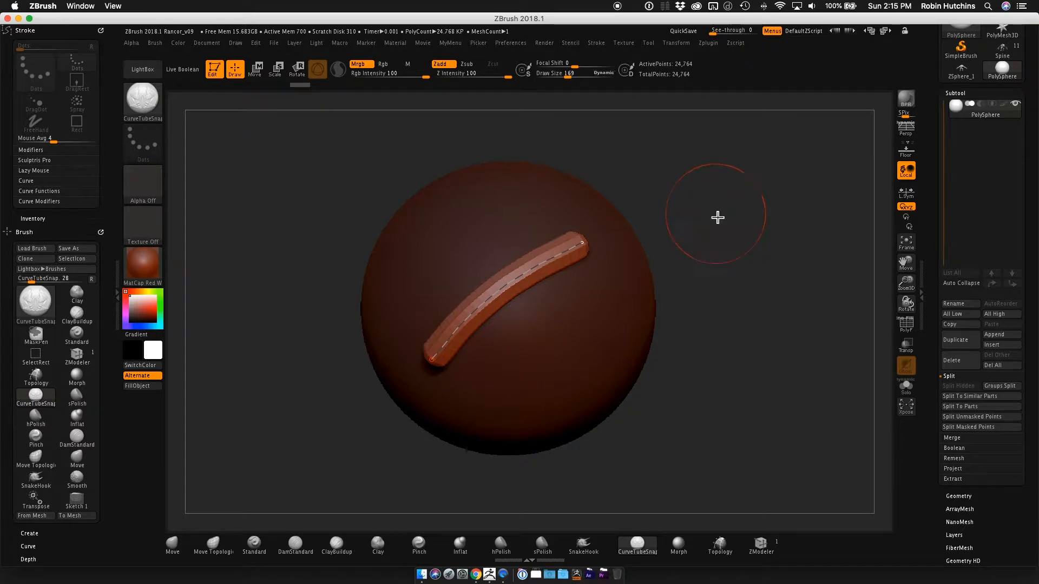
{"action": "left_click", "coordinate": [511, 283]}
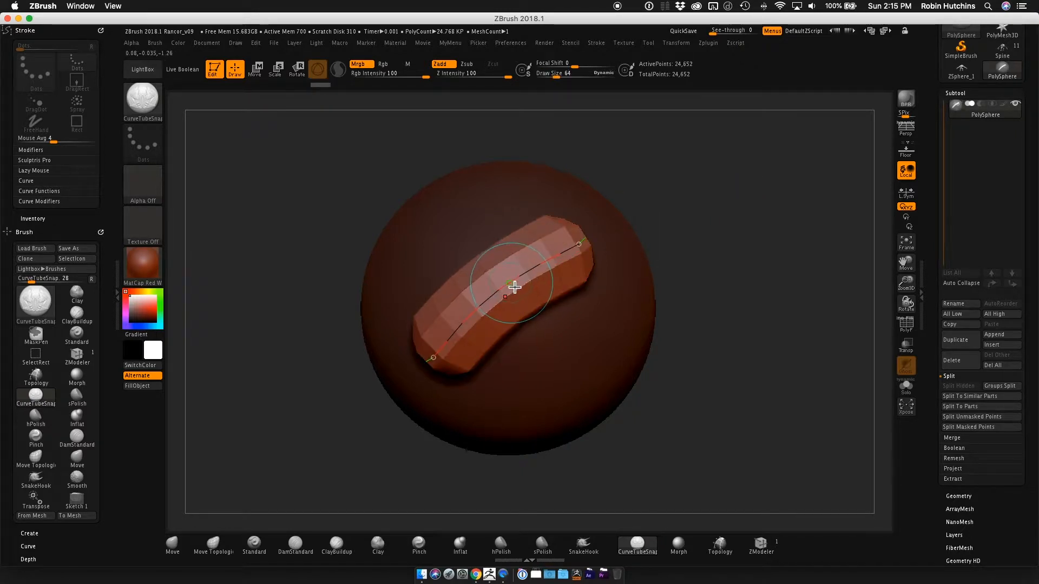
{"action": "key", "text": "s"}
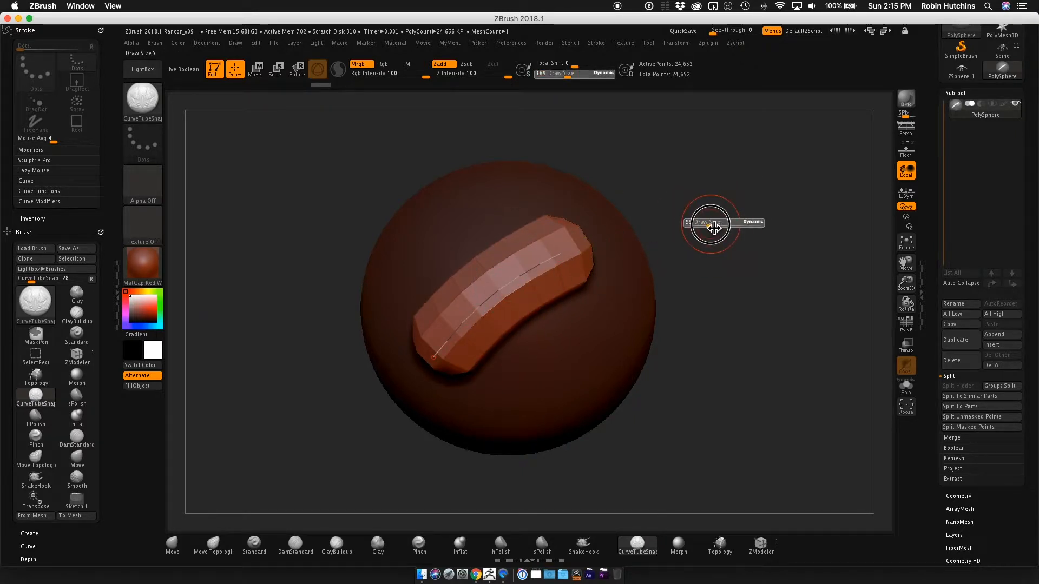
{"action": "left_click", "coordinate": [521, 281]}
{"action": "key", "text": "s"}
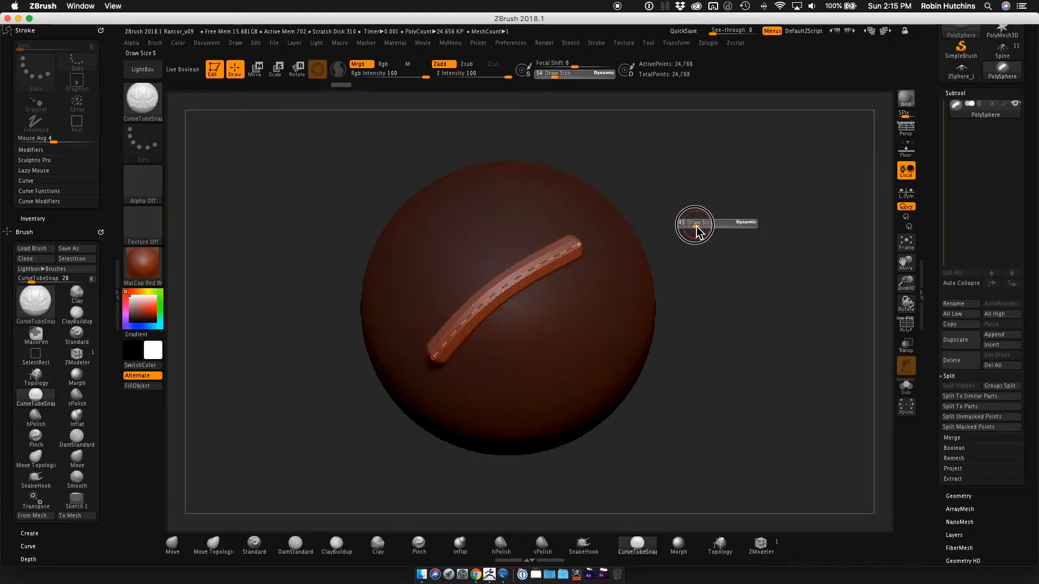
{"action": "left_click", "coordinate": [509, 284]}
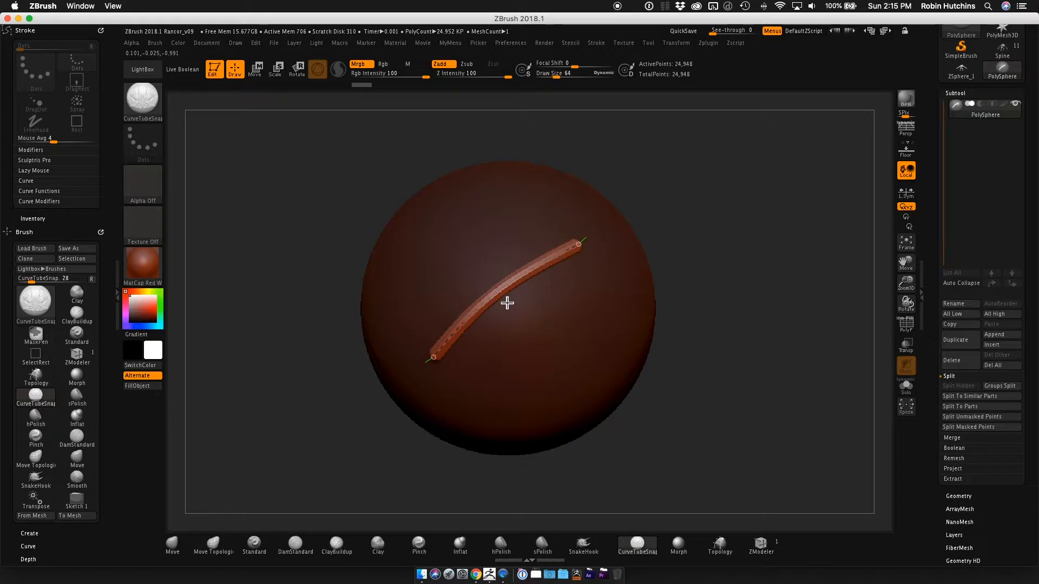
Regenerate the tube along its curve at draw size 99 and reduce the draw size to 90.
{"action": "key", "text": "s"}
{"action": "left_click_drag", "start_coordinate": [498, 302], "coordinate": [490, 304]}
{"action": "key", "text": "s"}
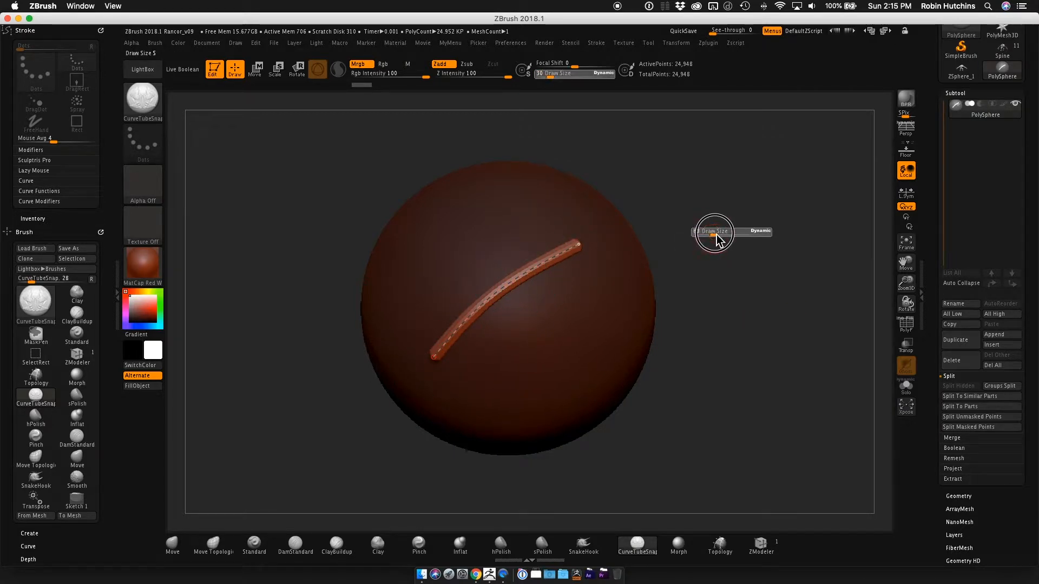
{"action": "left_click_drag", "start_coordinate": [719, 235], "coordinate": [715, 235]}
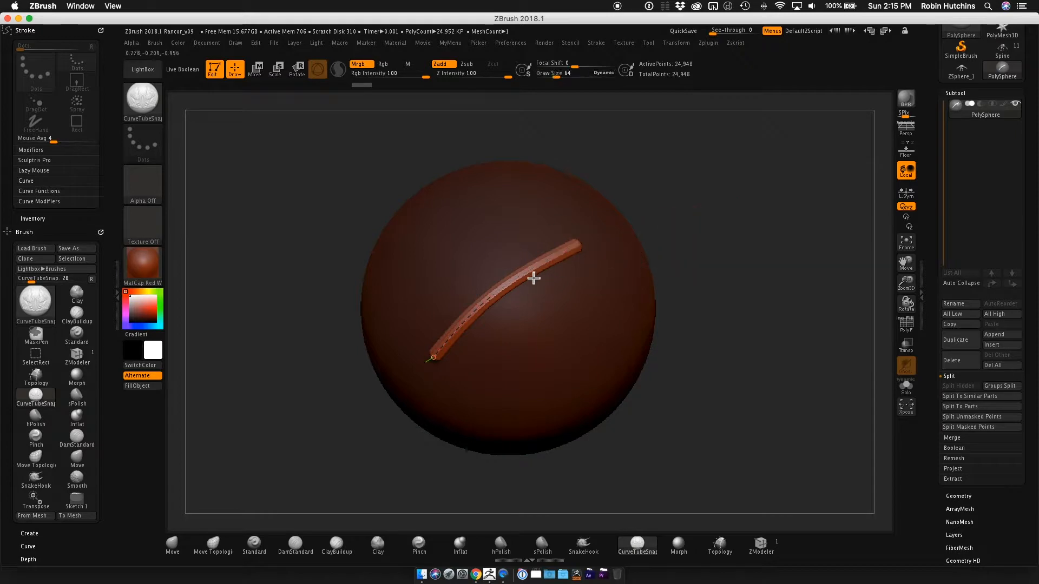
{"action": "left_click", "coordinate": [507, 287]}
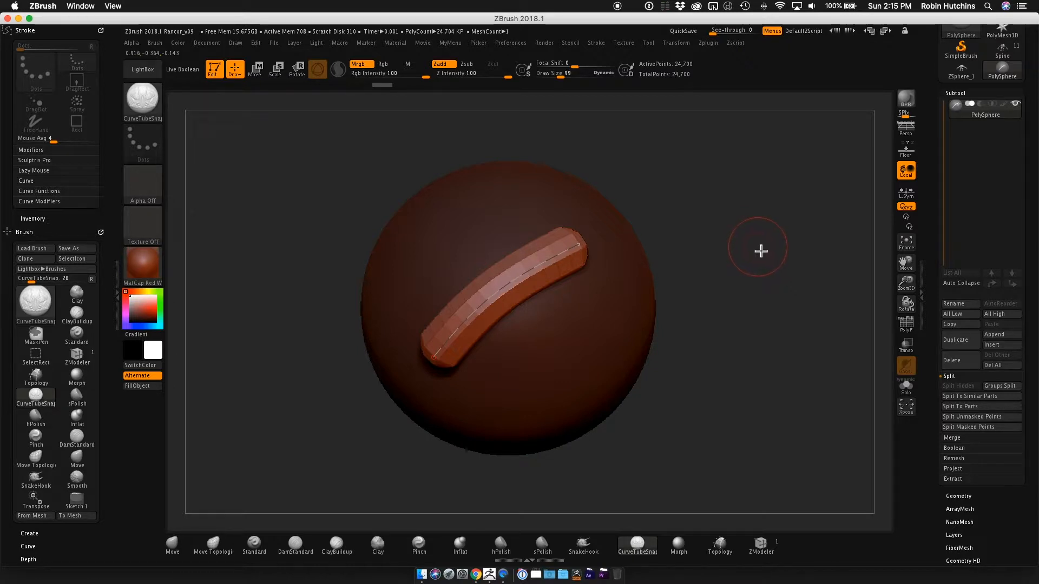
{"action": "key", "text": "s"}
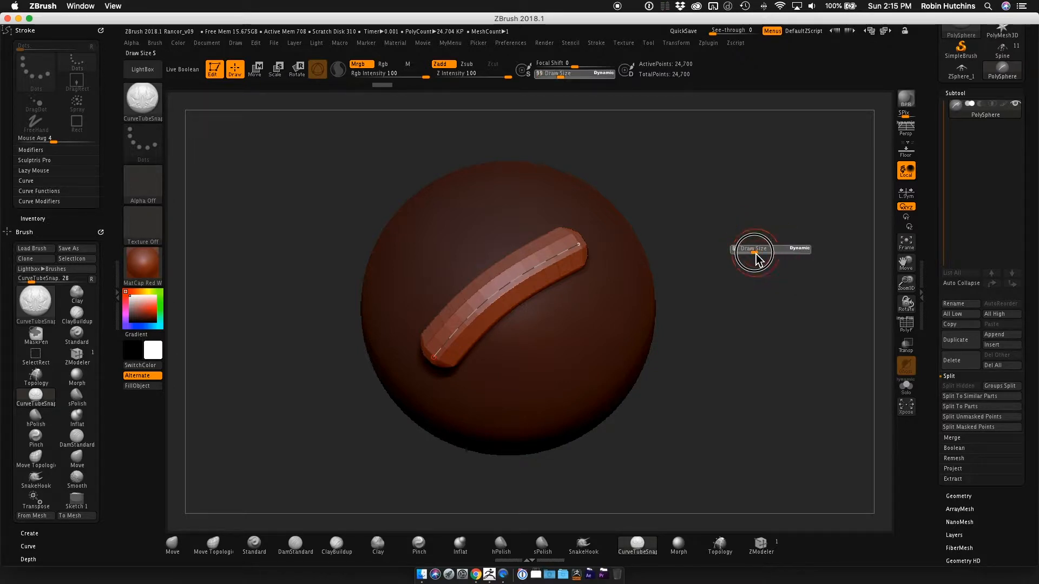
{"action": "left_click_drag", "start_coordinate": [760, 253], "coordinate": [755, 257]}
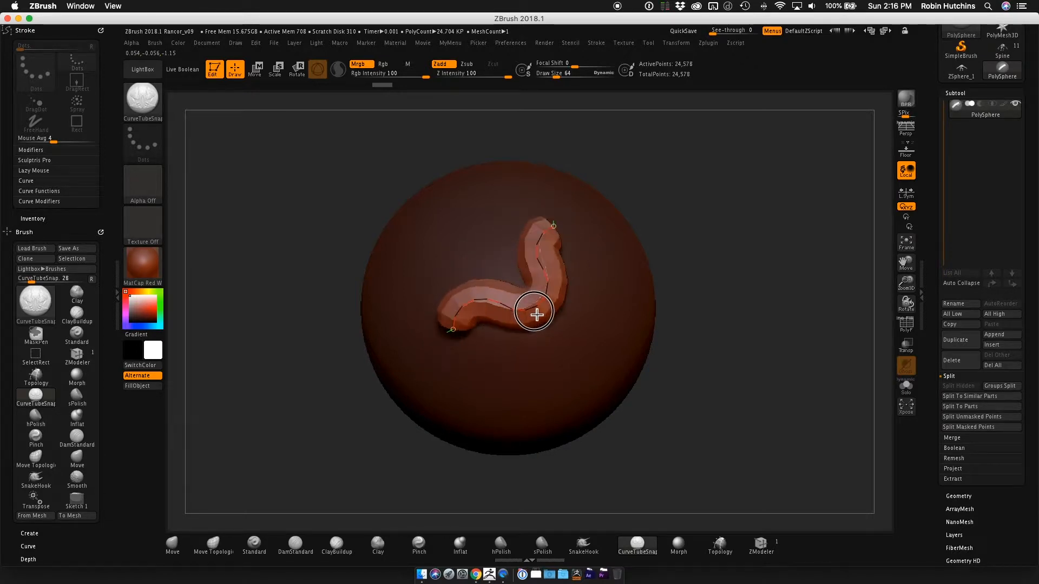
Bend the tube on the sphere by pulling the middle of its curve in different directions.
{"action": "left_click_drag", "start_coordinate": [537, 315], "coordinate": [539, 316]}
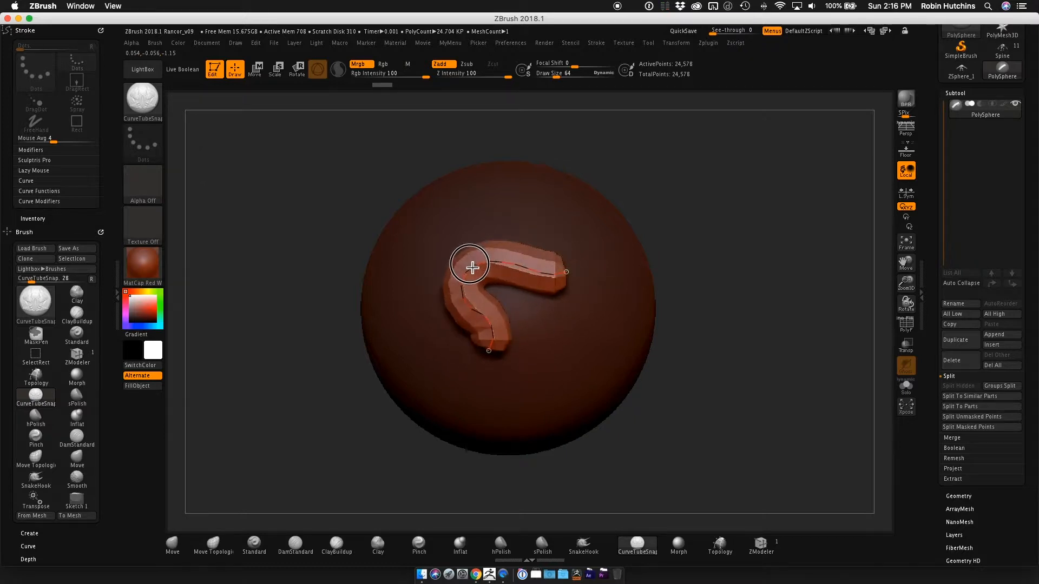
{"action": "left_click_drag", "start_coordinate": [520, 280], "coordinate": [416, 346]}
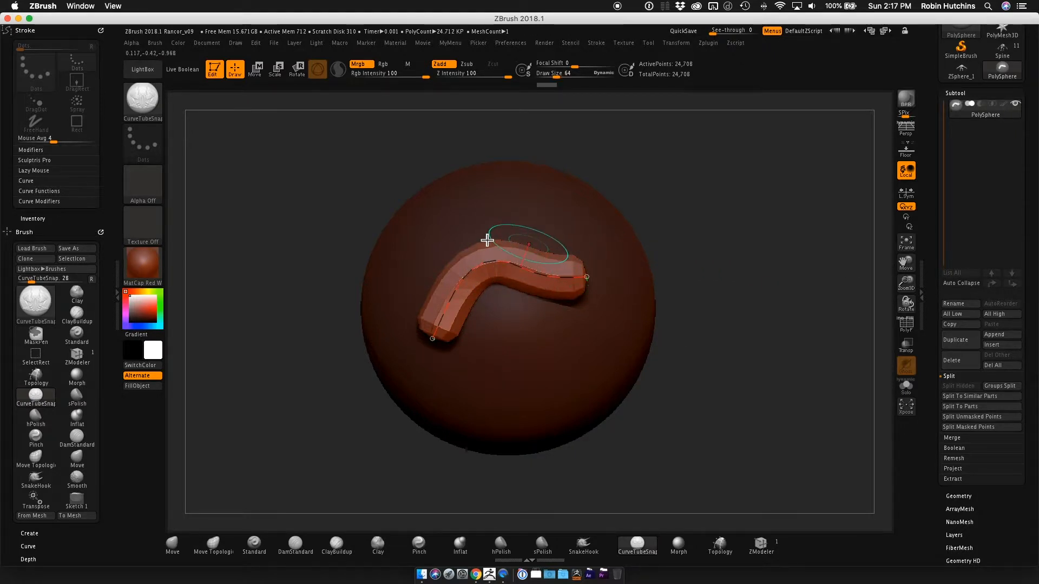
{"action": "left_click_drag", "start_coordinate": [496, 245], "coordinate": [489, 216]}
{"action": "left_click_drag", "start_coordinate": [514, 285], "coordinate": [543, 299]}
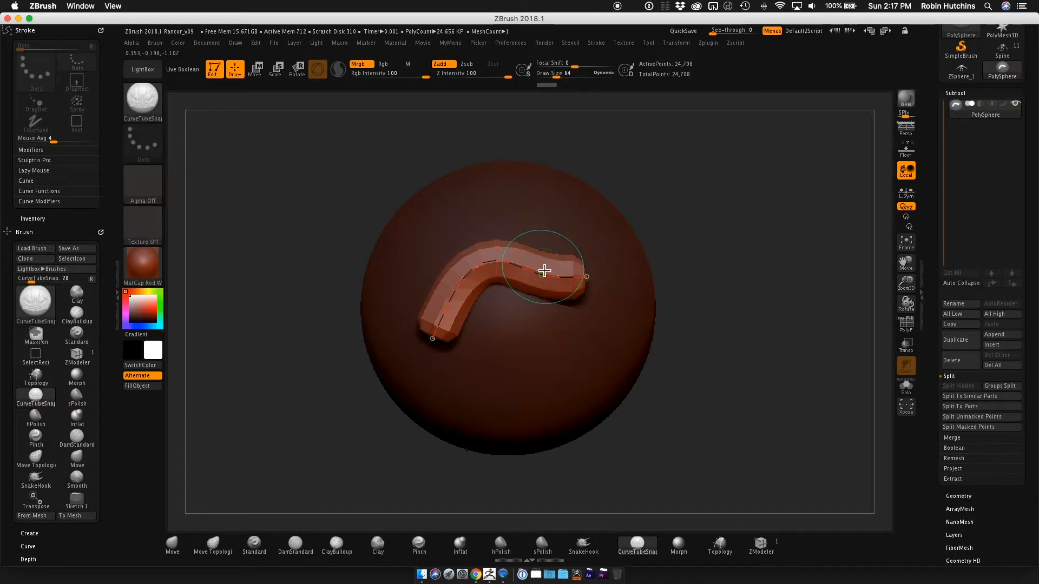
Undo the curve edits and step the undo history back to the bare sphere.
{"action": "key", "text": "ctrl"}
{"action": "key", "text": "ctrl+z"}
{"action": "key", "text": "ctrl+z"}
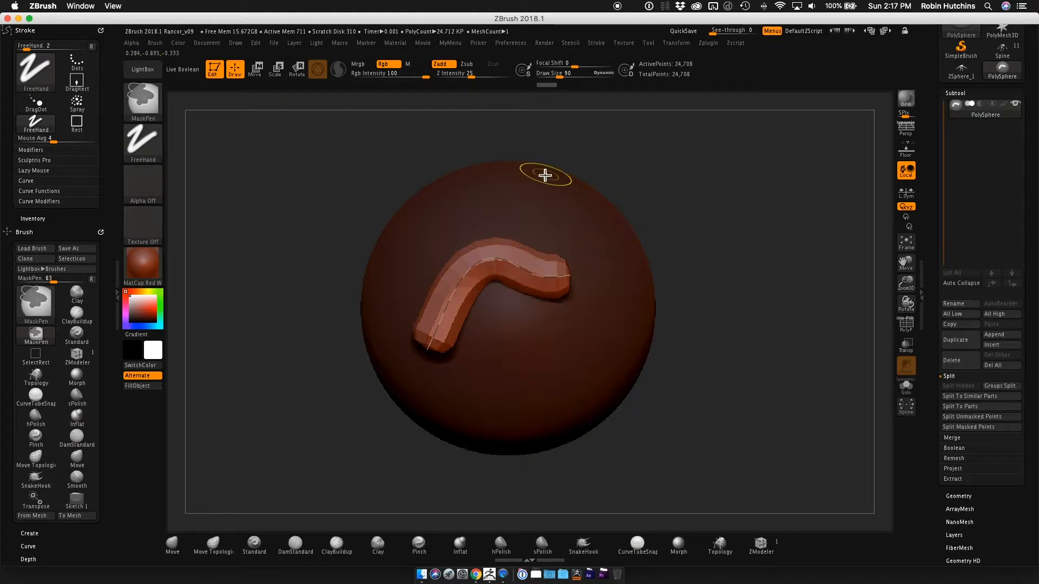
{"action": "left_click_drag", "start_coordinate": [509, 91], "coordinate": [239, 94]}
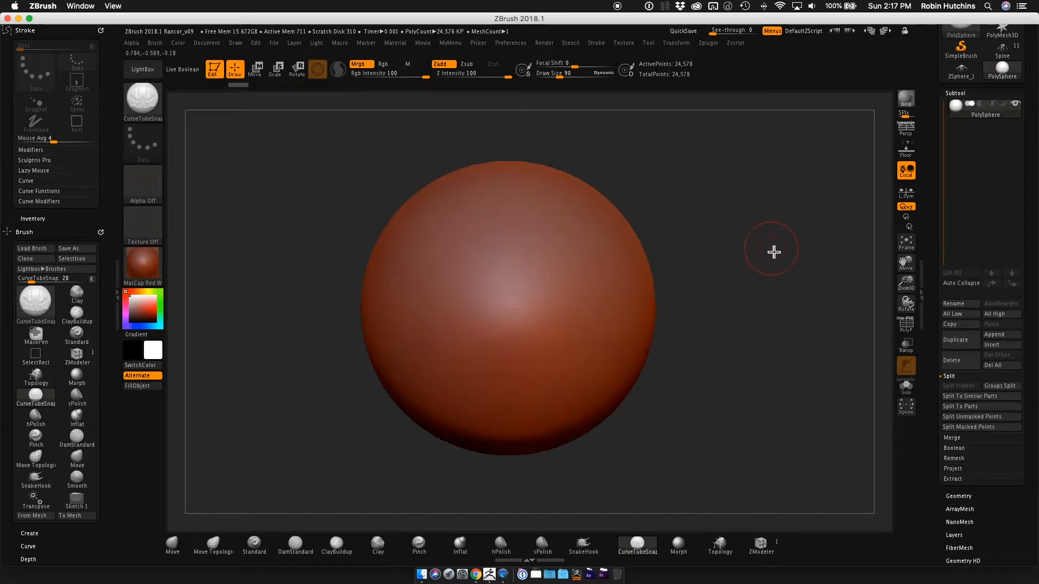
Compare the stroke's Curve settings for the Move, Standard and CurveTubeSnap brushes, ending with CurveTubeSnap selected.
{"action": "left_click", "coordinate": [45, 183]}
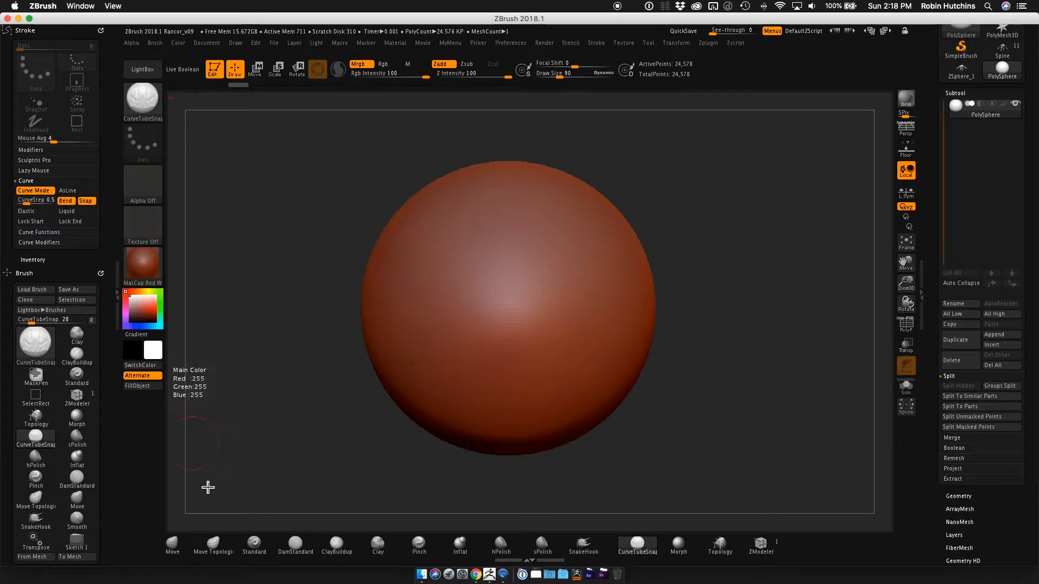
{"action": "left_click", "coordinate": [186, 553]}
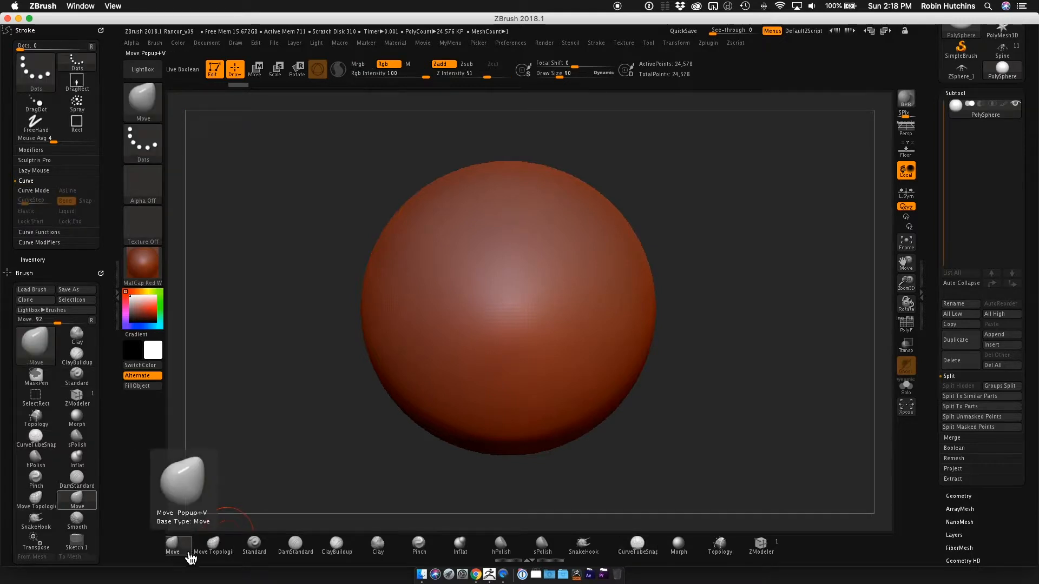
{"action": "left_click", "coordinate": [256, 548]}
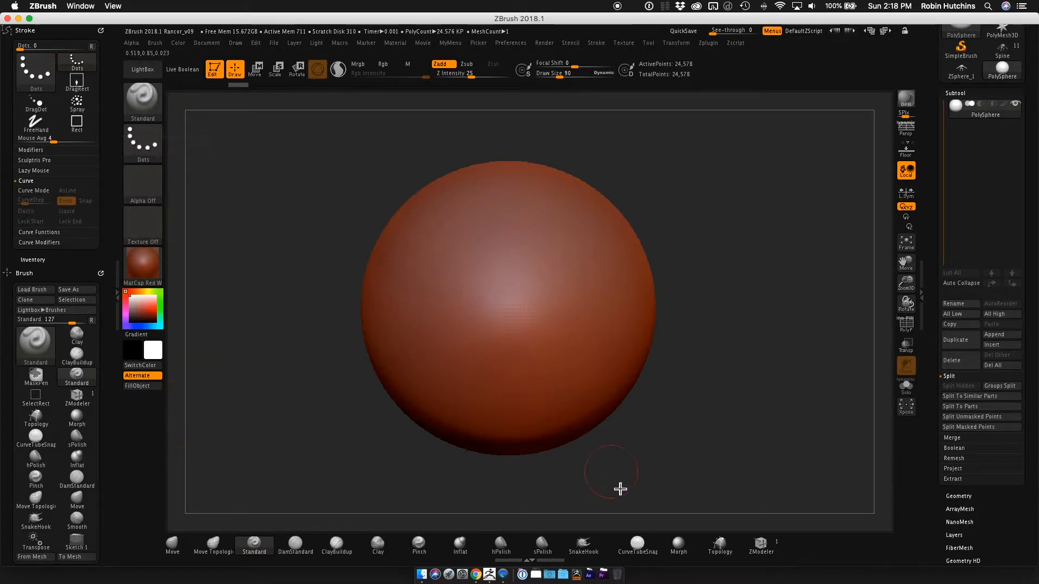
{"action": "left_click", "coordinate": [646, 555]}
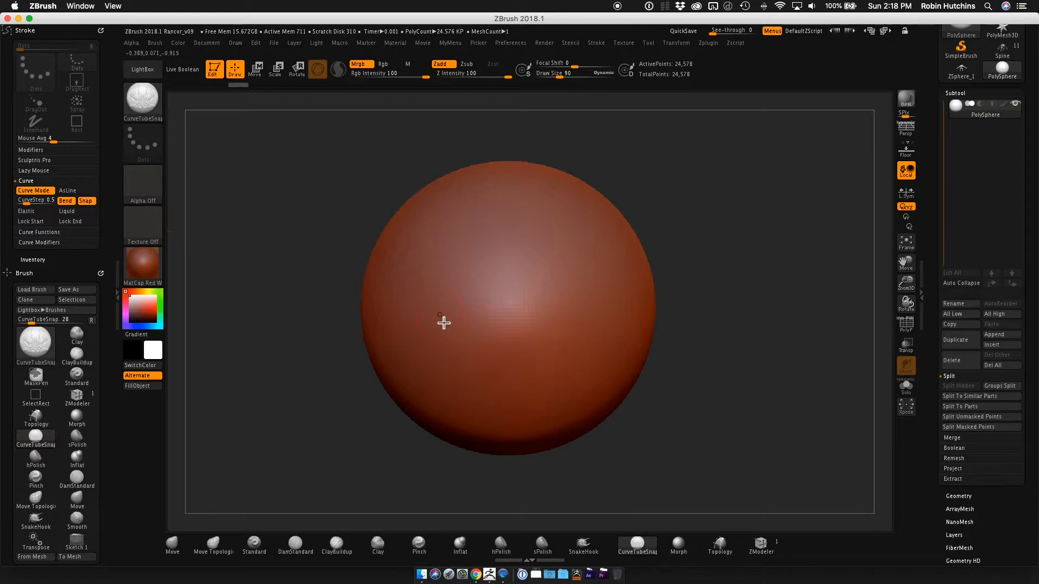
{"action": "key", "text": "b"}
{"action": "key", "text": "Escape"}
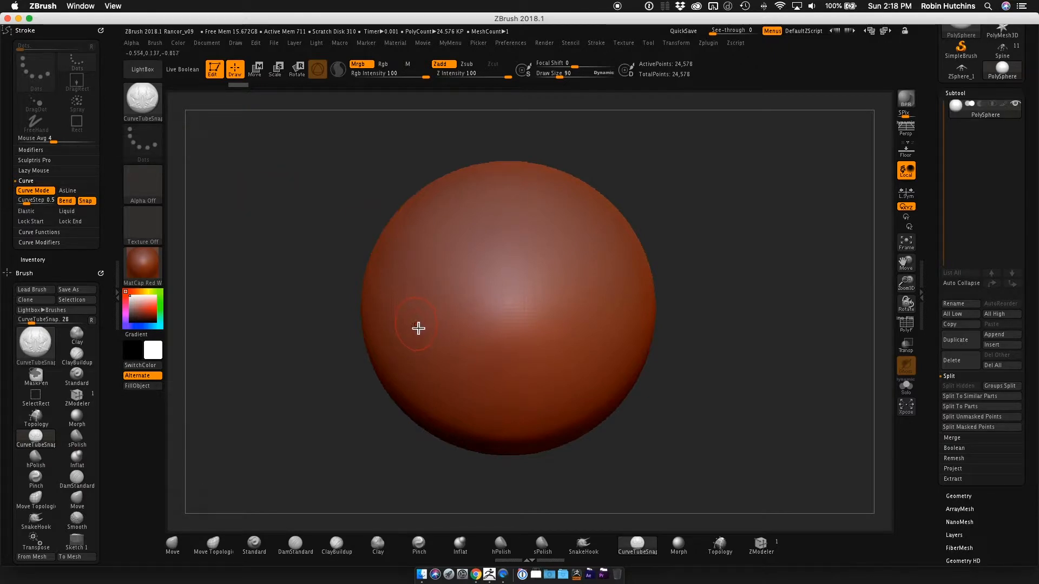
Try a freehand tube across the sphere and a straight one reaching past its edge with AsLine enabled, undoing both.
{"action": "mouse_move", "coordinate": [421, 333]}
{"action": "left_mouse_down"}
{"action": "mouse_move", "coordinate": [446, 290]}
{"action": "mouse_move", "coordinate": [508, 244]}
{"action": "mouse_move", "coordinate": [602, 225]}
{"action": "left_mouse_up"}
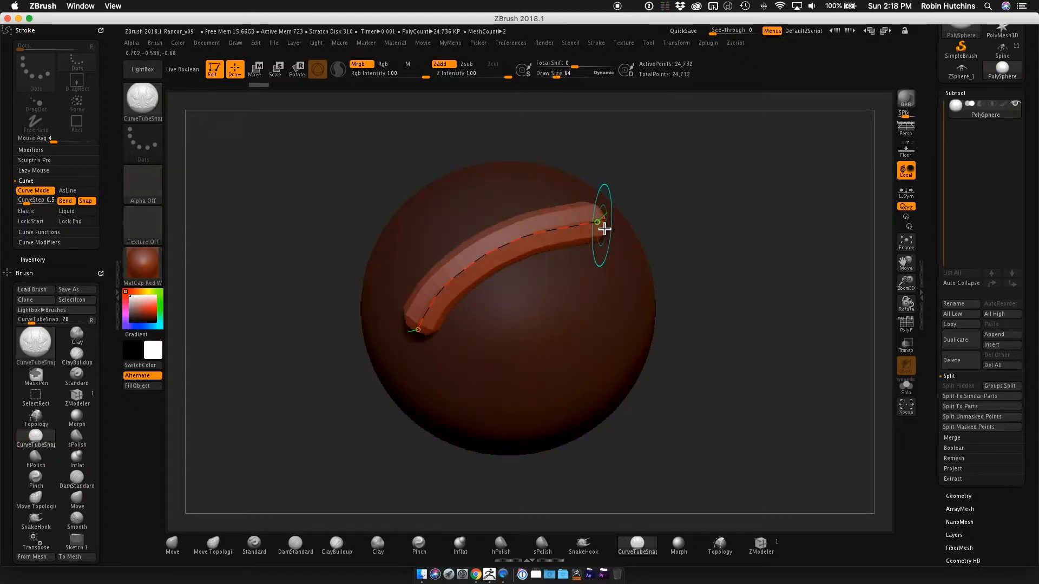
{"action": "key", "text": "ctrl+z"}
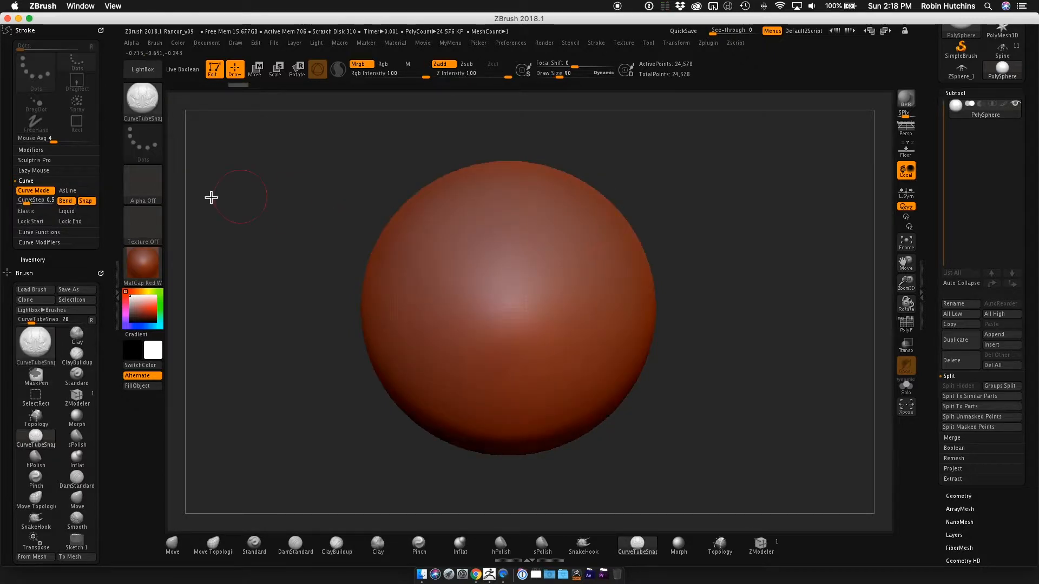
{"action": "left_click", "coordinate": [76, 192]}
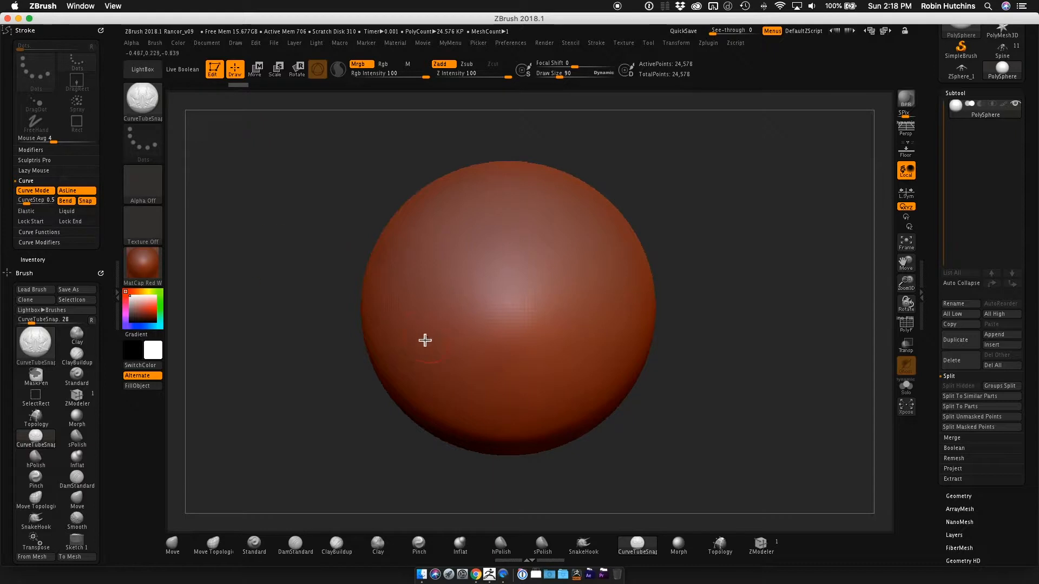
{"action": "mouse_move", "coordinate": [418, 332]}
{"action": "left_mouse_down"}
{"action": "mouse_move", "coordinate": [524, 260]}
{"action": "mouse_move", "coordinate": [616, 330]}
{"action": "mouse_move", "coordinate": [746, 276]}
{"action": "mouse_move", "coordinate": [717, 155]}
{"action": "mouse_move", "coordinate": [800, 188]}
{"action": "mouse_move", "coordinate": [805, 154]}
{"action": "left_mouse_up"}
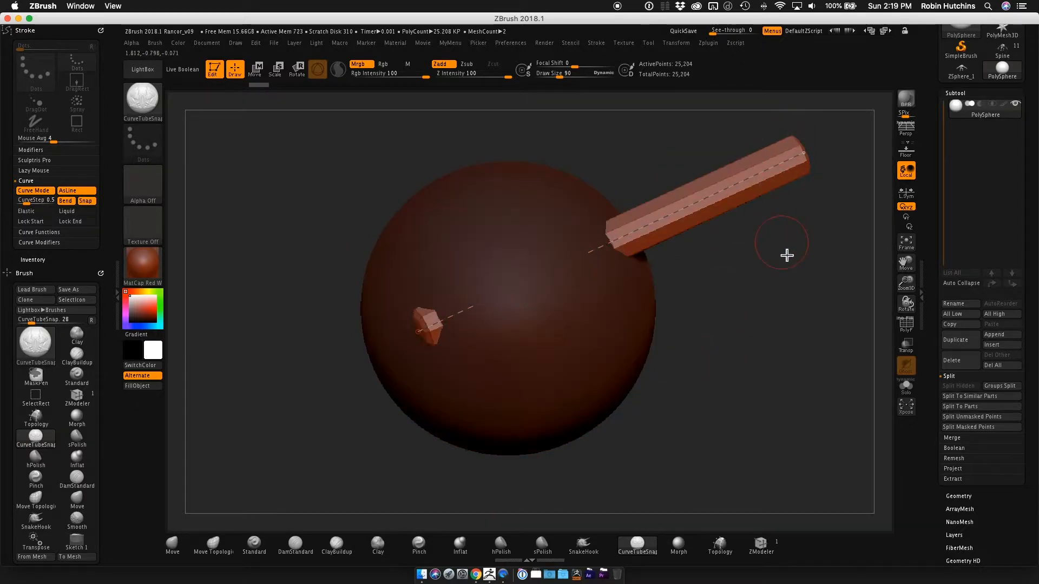
{"action": "left_click_drag", "start_coordinate": [785, 251], "coordinate": [756, 181]}
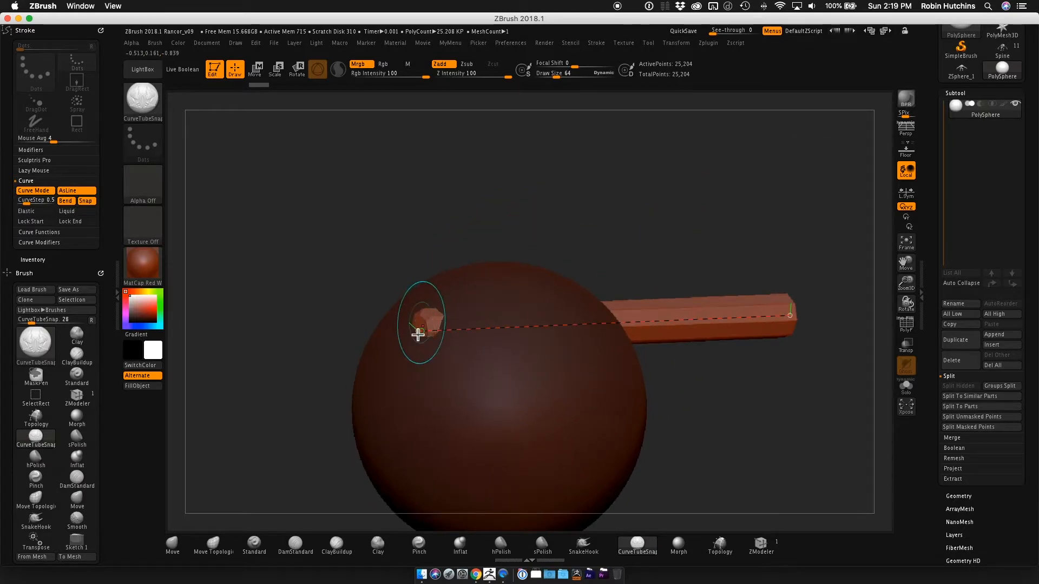
{"action": "mouse_move", "coordinate": [791, 320]}
{"action": "left_mouse_down"}
{"action": "mouse_move", "coordinate": [703, 241]}
{"action": "mouse_move", "coordinate": [639, 285]}
{"action": "left_mouse_up"}
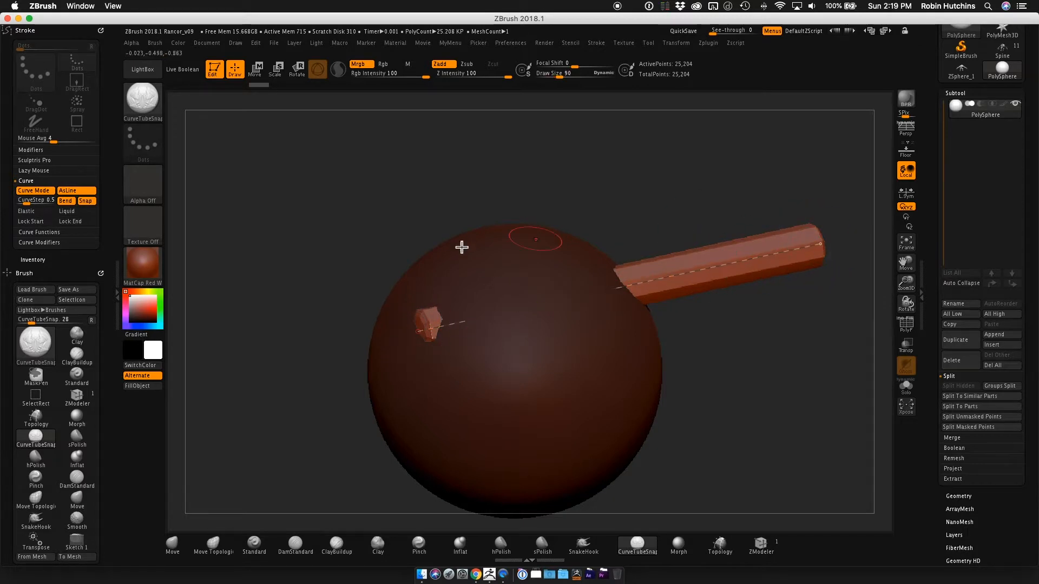
{"action": "key", "text": "ctrl"}
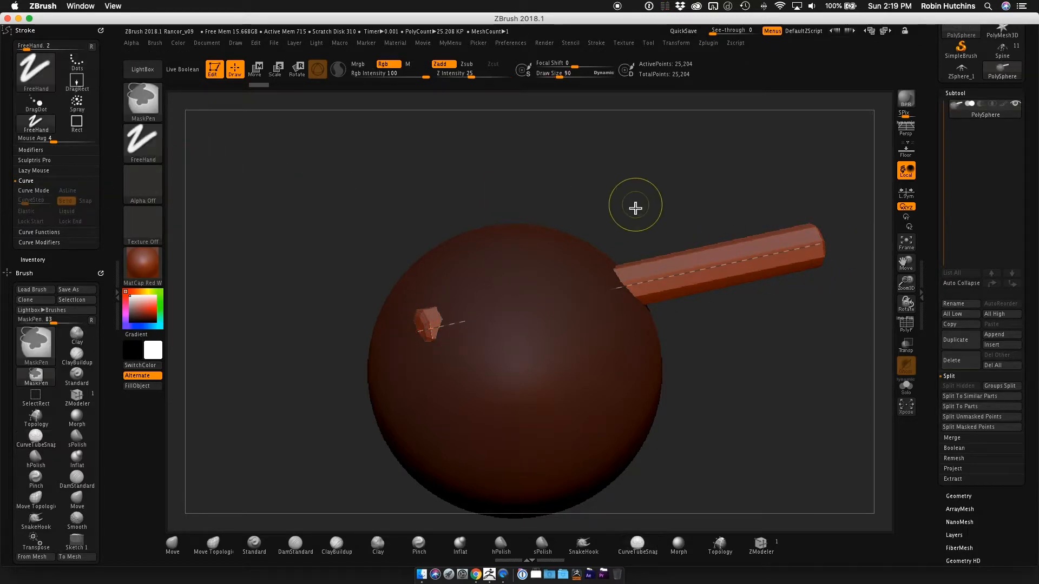
{"action": "key", "text": "ctrl+z"}
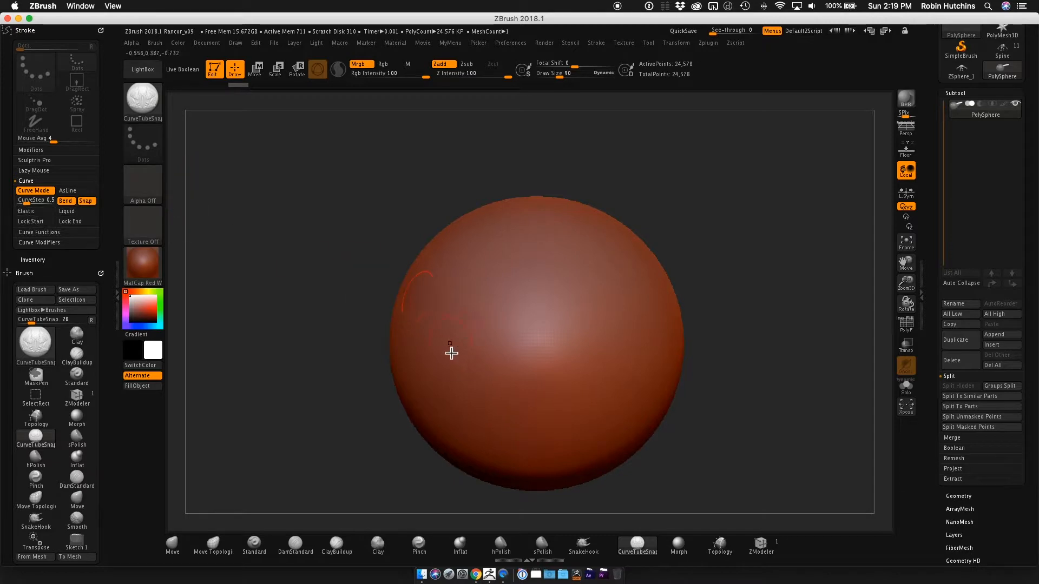
Draw a curved tube with AsLine off and a second tube above it at CurveStep 0.025.
{"action": "mouse_move", "coordinate": [438, 366]}
{"action": "left_mouse_down"}
{"action": "mouse_move", "coordinate": [508, 311]}
{"action": "mouse_move", "coordinate": [592, 274]}
{"action": "left_mouse_up"}
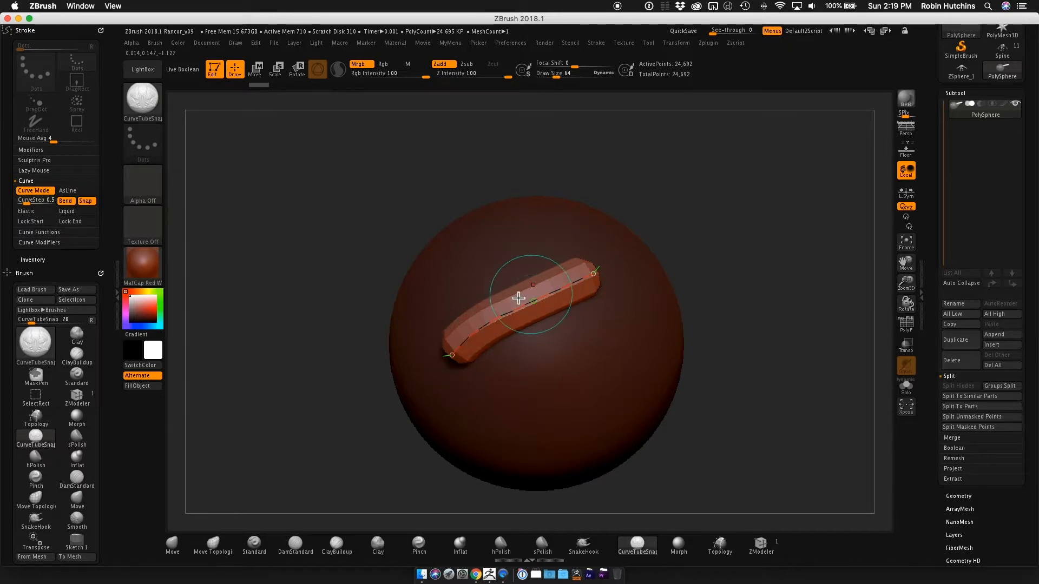
{"action": "left_click", "coordinate": [27, 200]}
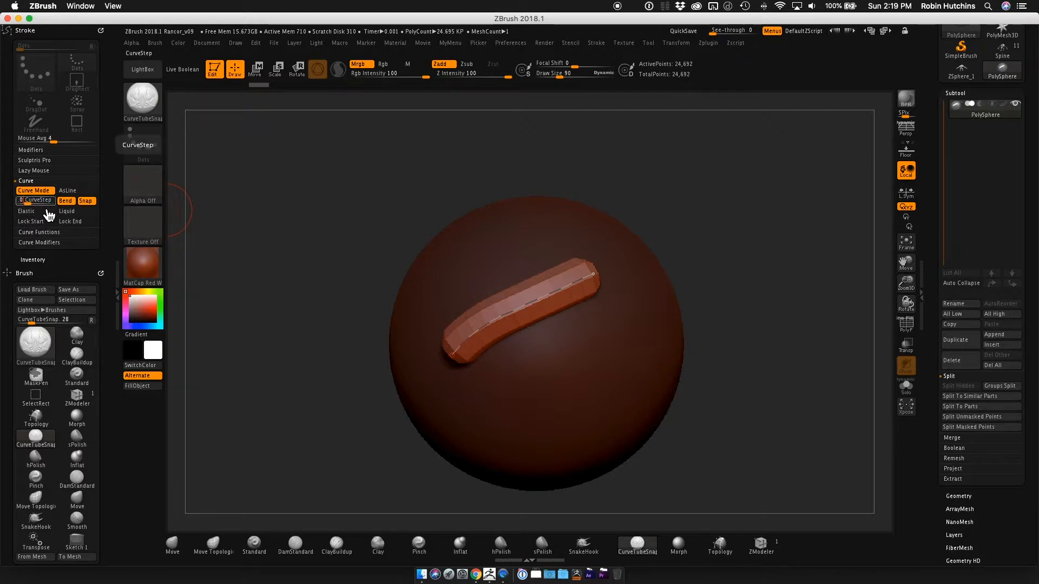
{"action": "type", "text": "0.025"}
{"action": "left_click_drag", "start_coordinate": [433, 301], "coordinate": [592, 240]}
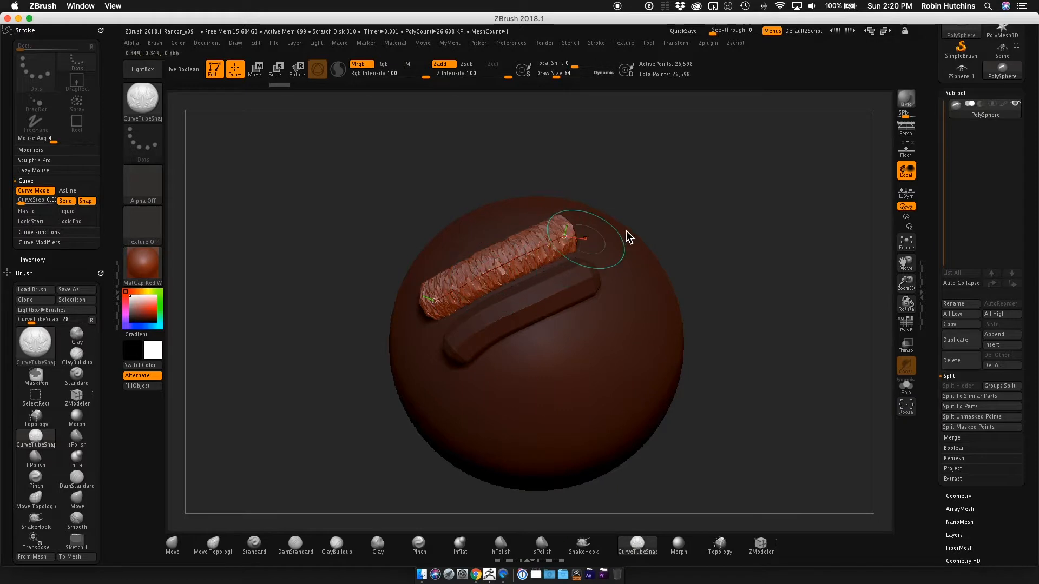
{"action": "key", "text": "]"}
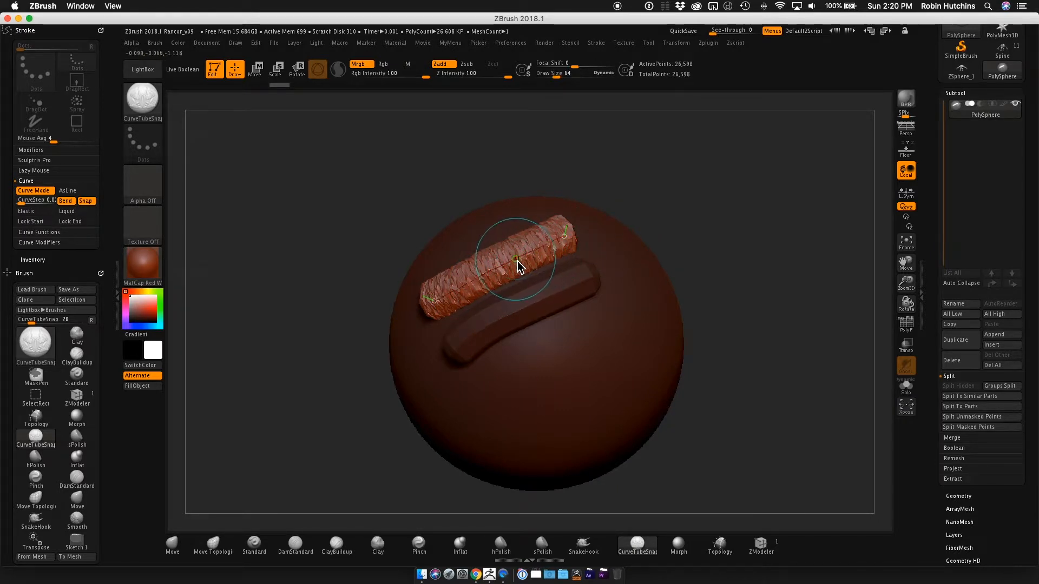
{"action": "key", "text": "["}
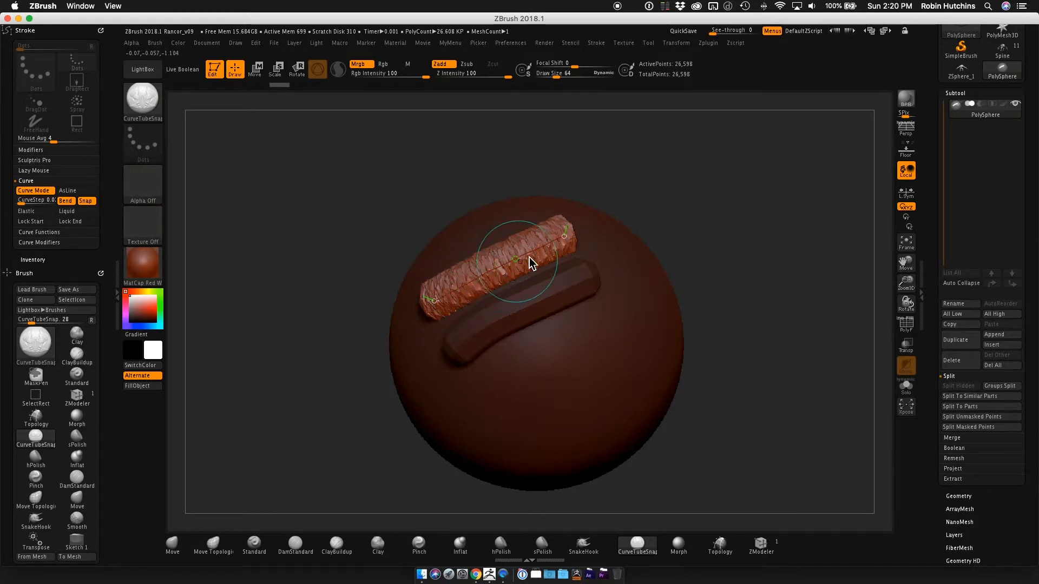
{"action": "mouse_move", "coordinate": [654, 201]}
{"action": "left_mouse_down"}
{"action": "mouse_move", "coordinate": [689, 216]}
{"action": "mouse_move", "coordinate": [608, 204]}
{"action": "mouse_move", "coordinate": [669, 205]}
{"action": "left_mouse_up"}
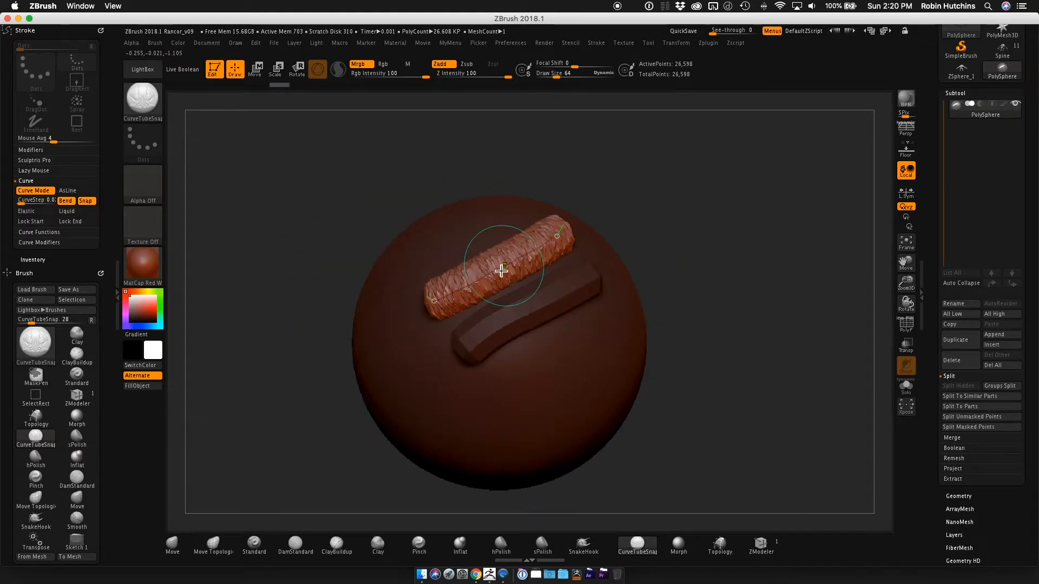
Set CurveStep back to 0.5 and undo both tubes on the sphere.
{"action": "left_click", "coordinate": [42, 207]}
{"action": "left_click", "coordinate": [39, 203]}
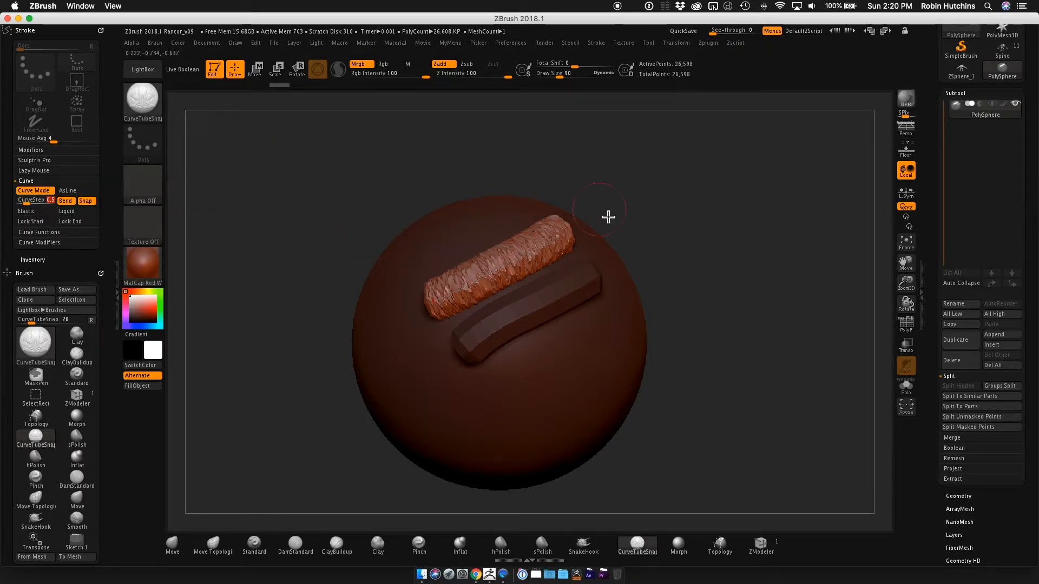
{"action": "key", "text": "ctrl"}
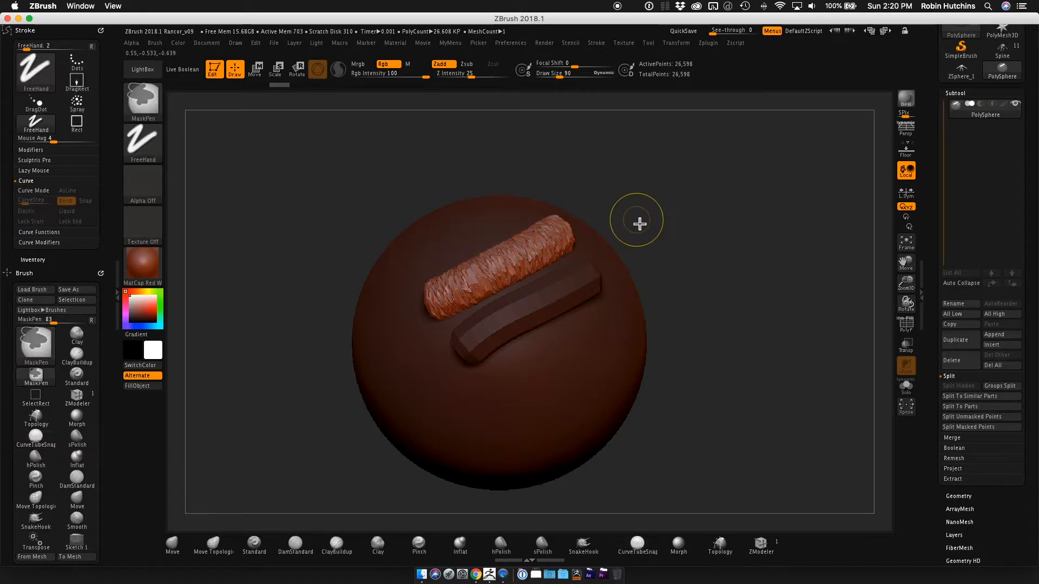
{"action": "left_click_drag", "start_coordinate": [675, 211], "coordinate": [685, 207]}
{"action": "key", "text": "ctrl+z"}
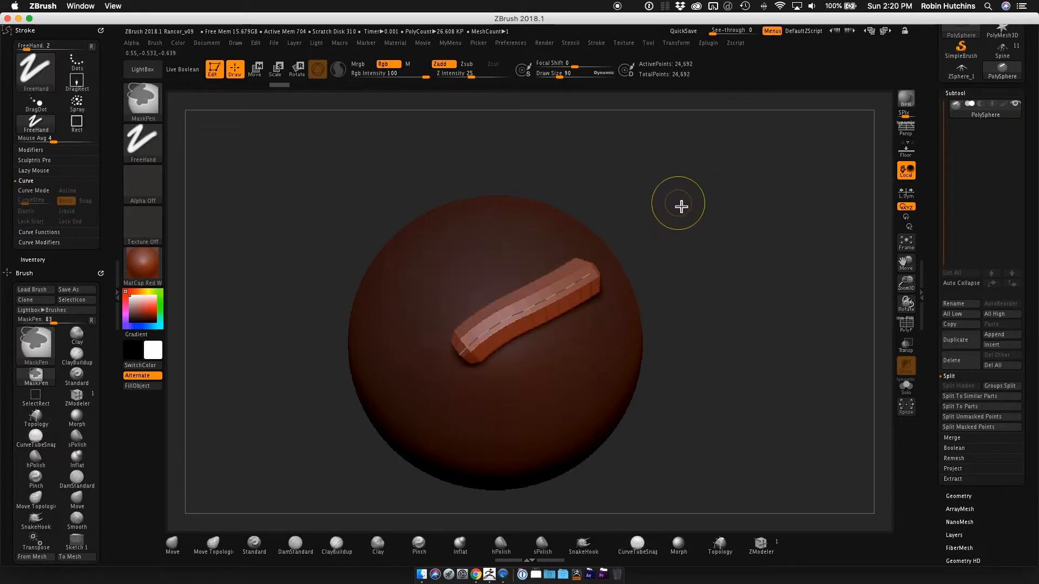
{"action": "key", "text": "ctrl+z"}
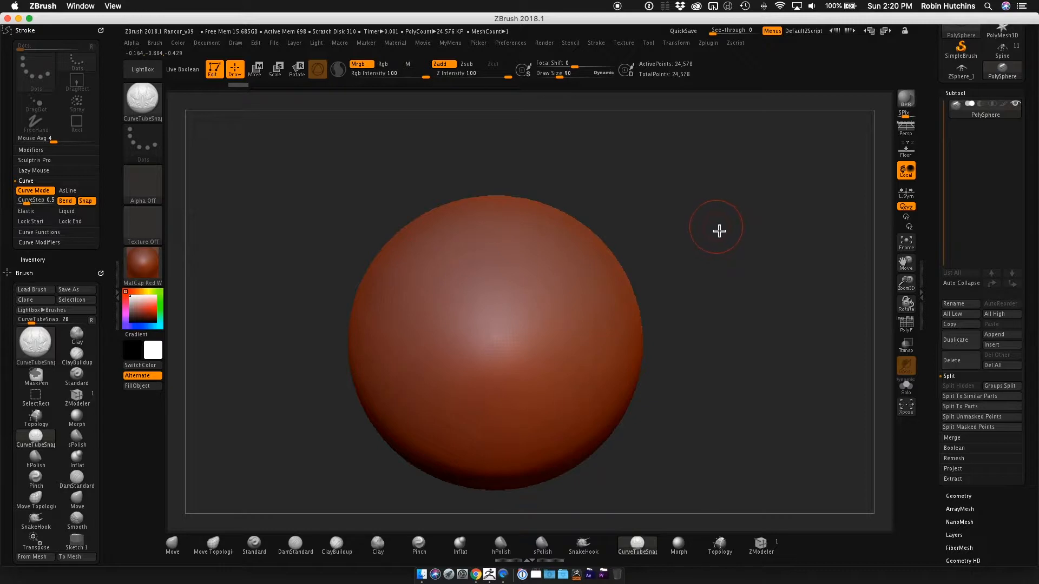
Set the draw size to 26 and draw a thin curved tube diagonally across the front of the sphere.
{"action": "key", "text": "s"}
{"action": "left_click_drag", "start_coordinate": [724, 232], "coordinate": [715, 236]}
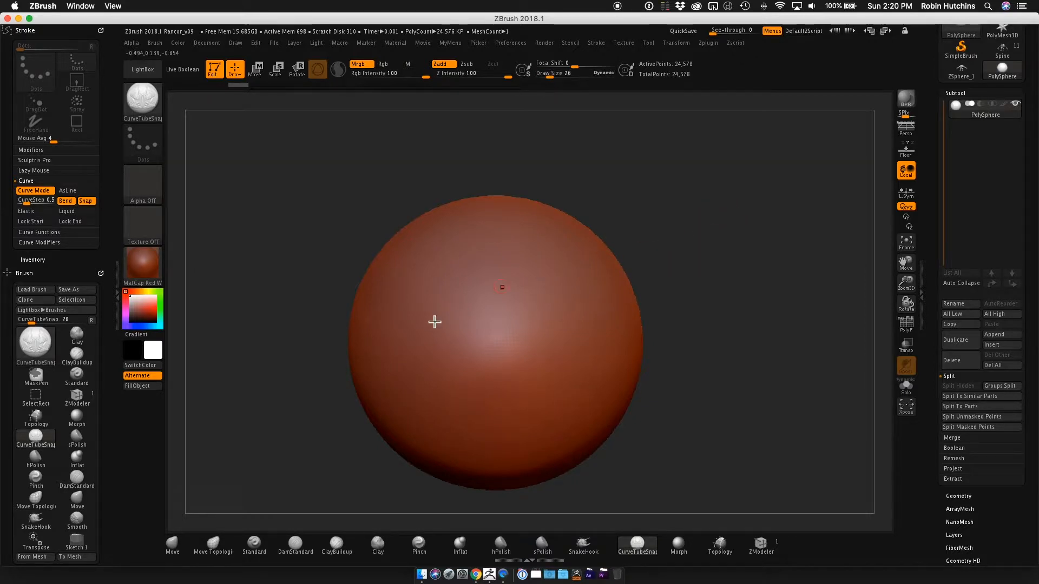
{"action": "mouse_move", "coordinate": [400, 369]}
{"action": "left_mouse_down"}
{"action": "mouse_move", "coordinate": [492, 297]}
{"action": "mouse_move", "coordinate": [579, 272]}
{"action": "left_mouse_up"}
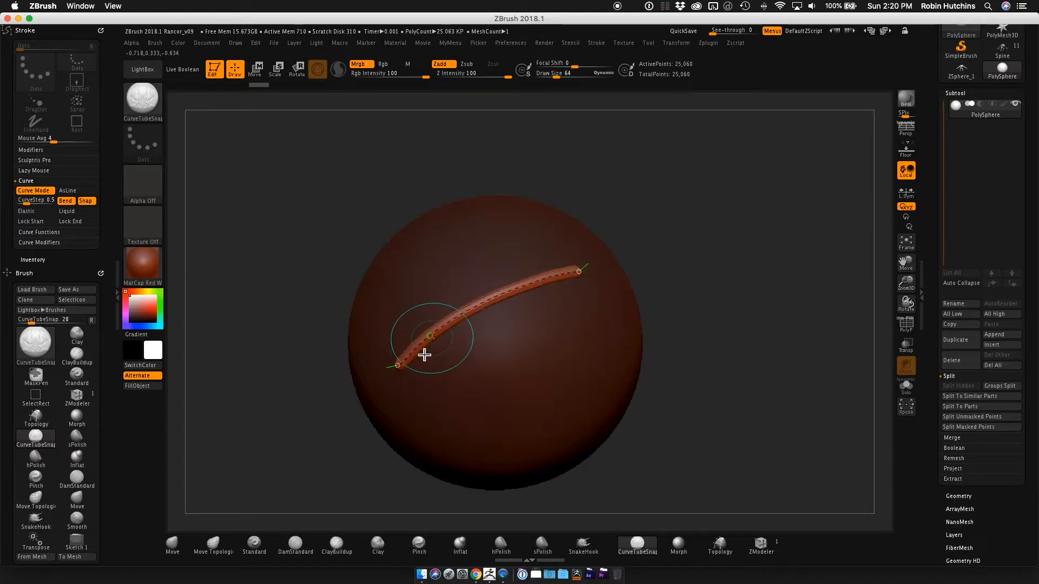
Try a very thick tube across the upper sphere at a draw size of about 250, undoing it and the thin tube.
{"action": "key", "text": "s"}
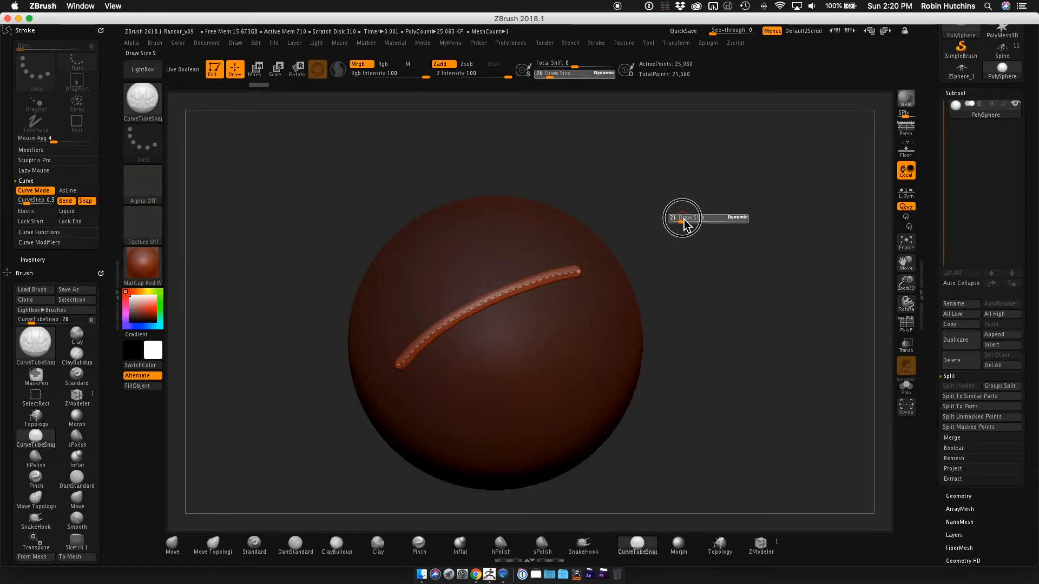
{"action": "left_click_drag", "start_coordinate": [684, 218], "coordinate": [715, 222]}
{"action": "mouse_move", "coordinate": [381, 321]}
{"action": "left_mouse_down"}
{"action": "mouse_move", "coordinate": [508, 248]}
{"action": "mouse_move", "coordinate": [565, 234]}
{"action": "left_mouse_up"}
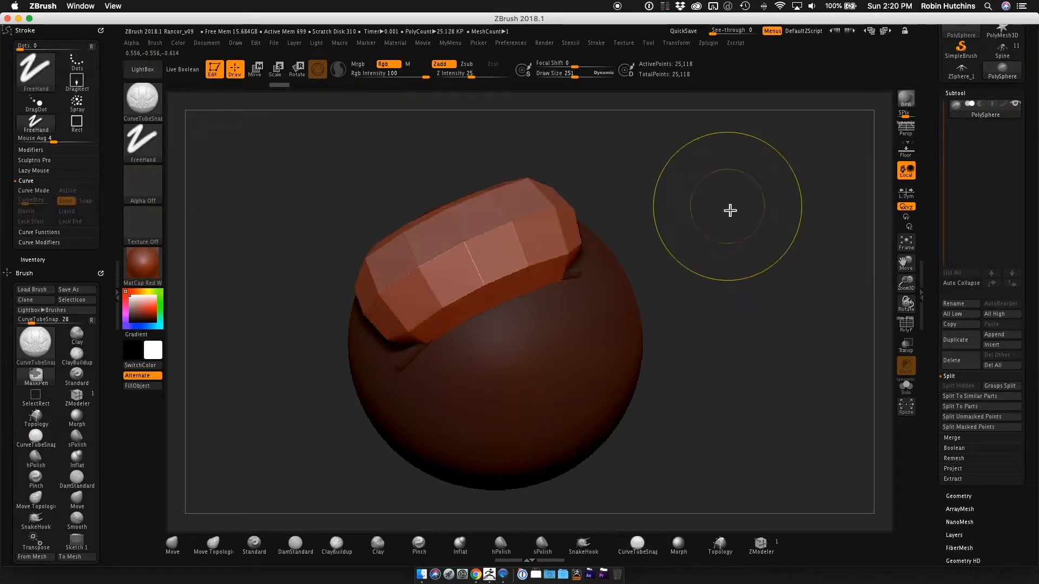
{"action": "key", "text": "ctrl+z"}
{"action": "key", "text": "ctrl+z"}
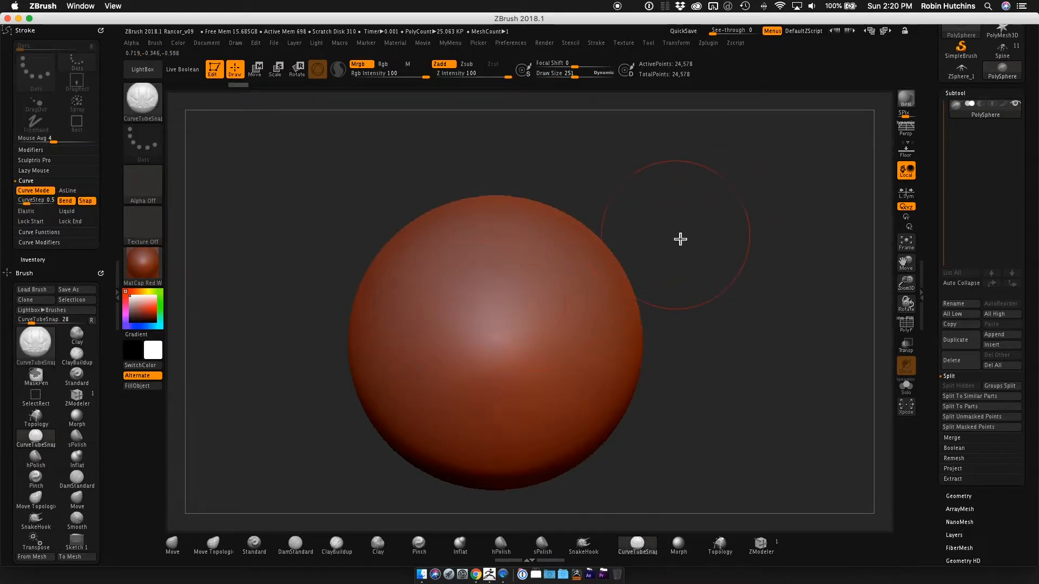
Reduce the draw size and draw a curved tube diagonally across the front of the sphere.
{"action": "key", "text": "s"}
{"action": "mouse_move", "coordinate": [676, 243]}
{"action": "left_mouse_down"}
{"action": "mouse_move", "coordinate": [659, 250]}
{"action": "mouse_move", "coordinate": [701, 241]}
{"action": "left_mouse_up"}
{"action": "key", "text": "s"}
{"action": "key", "text": "s"}
{"action": "left_click_drag", "start_coordinate": [399, 396], "coordinate": [577, 257]}
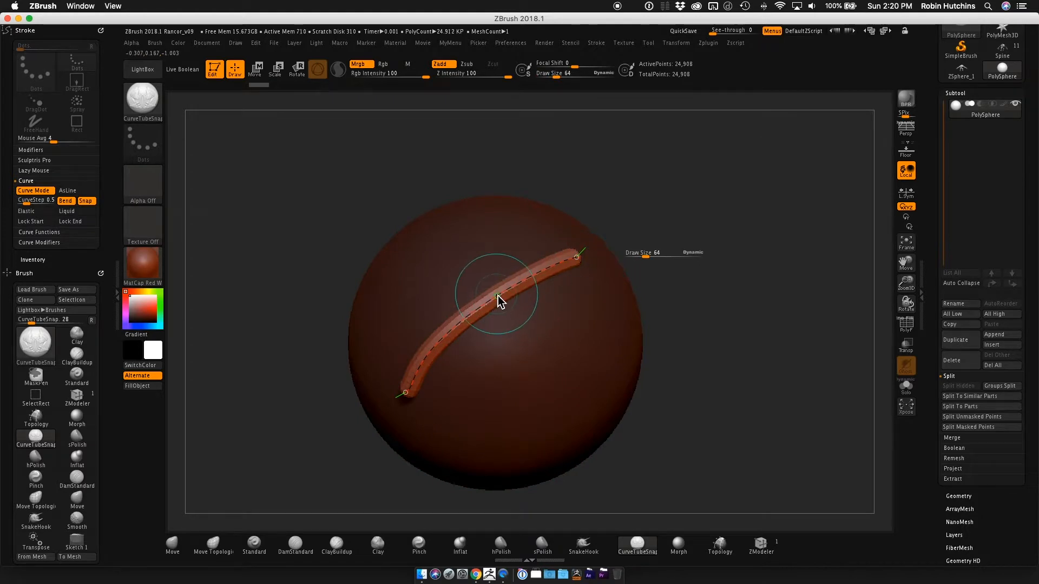
{"action": "left_click_drag", "start_coordinate": [645, 257], "coordinate": [637, 256]}
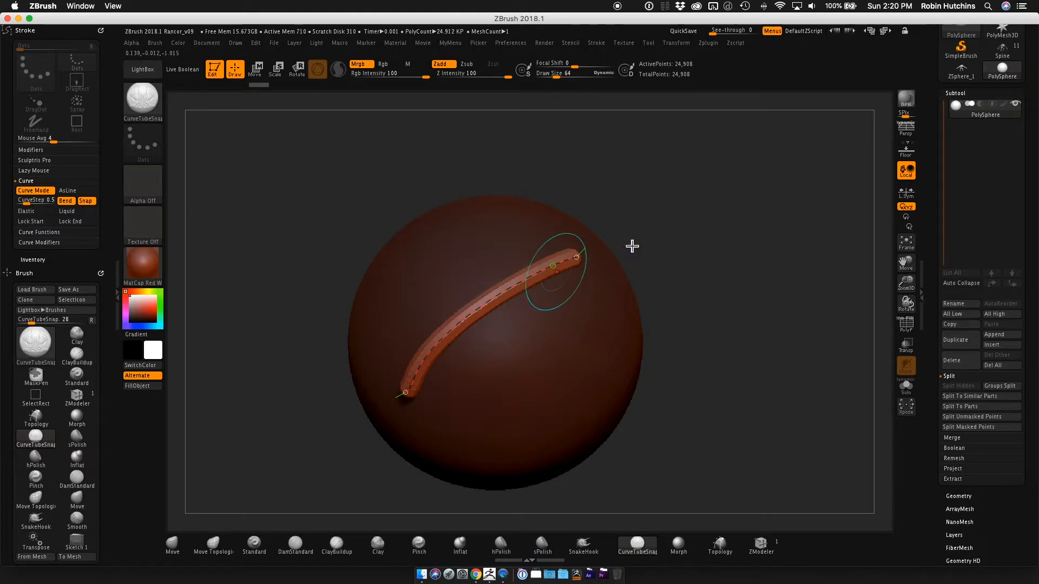
Thicken the diagonal tube by applying a draw size of 146 to its curve, and undo the tube completely.
{"action": "key", "text": "s"}
{"action": "left_click_drag", "start_coordinate": [695, 216], "coordinate": [712, 218]}
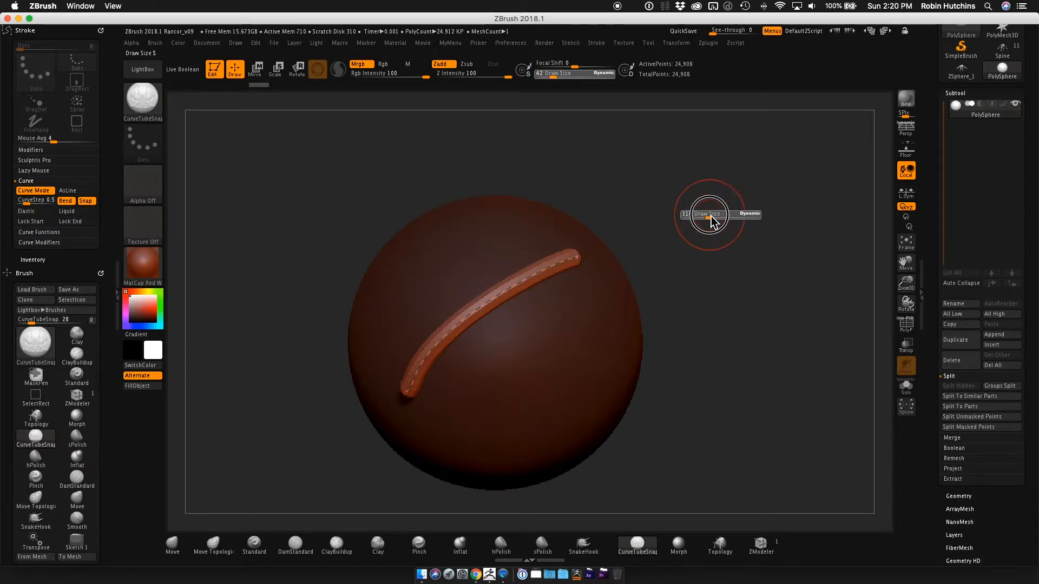
{"action": "left_click", "coordinate": [510, 292]}
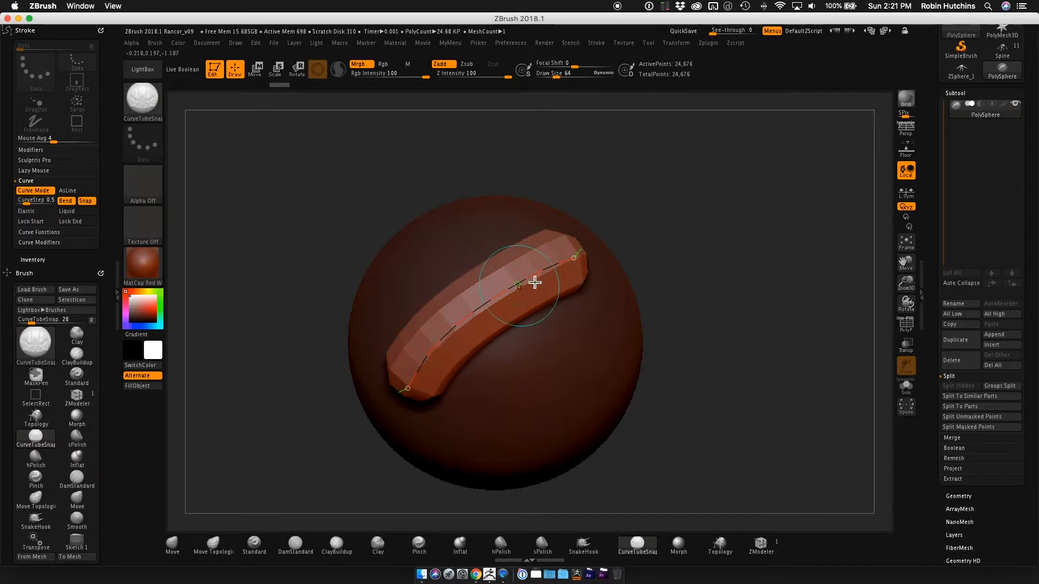
{"action": "key", "text": "s"}
{"action": "left_click_drag", "start_coordinate": [298, 219], "coordinate": [328, 218]}
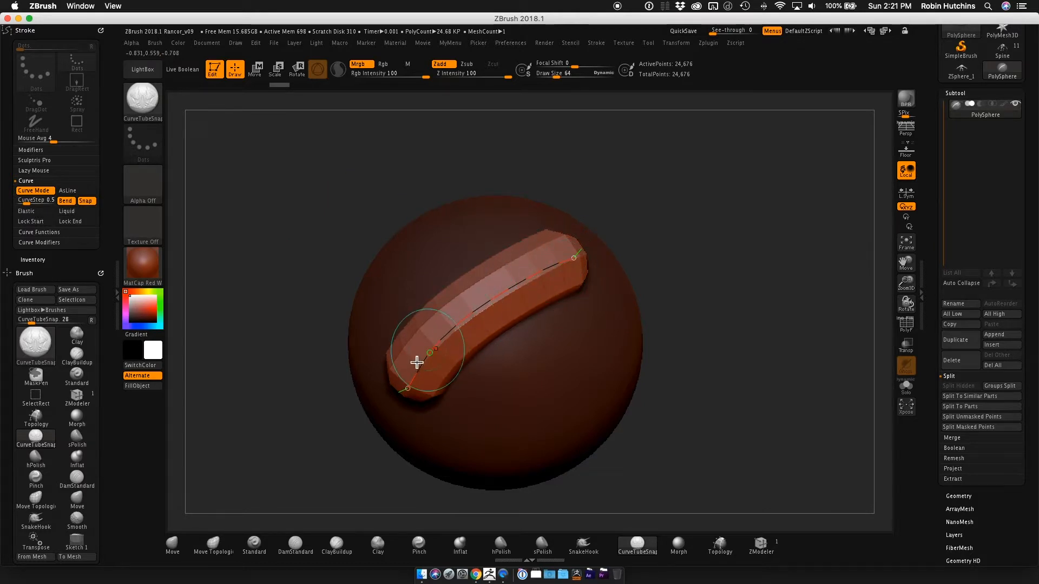
{"action": "left_click", "coordinate": [35, 204]}
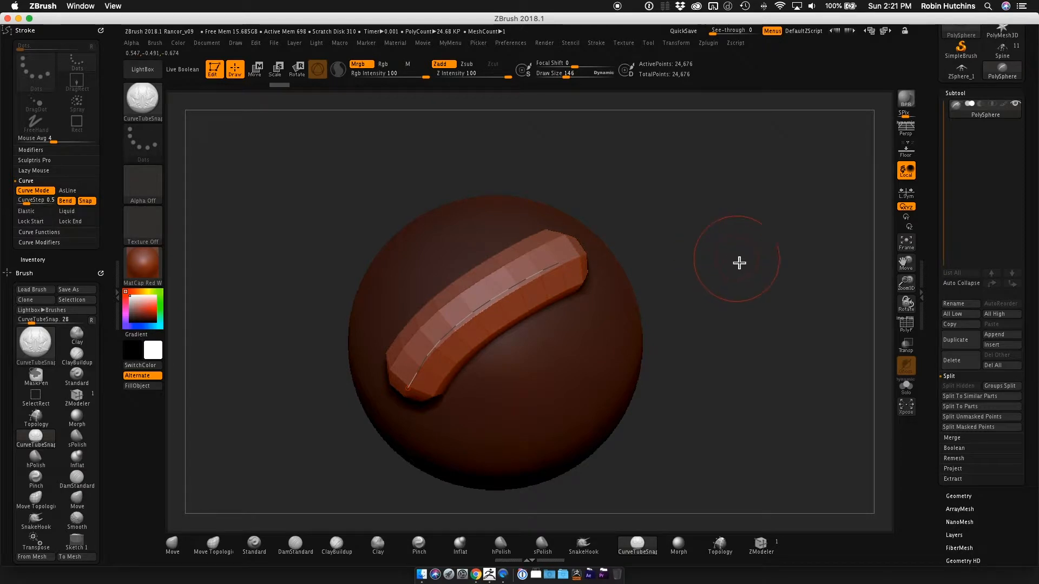
{"action": "key", "text": "ctrl+z"}
{"action": "key", "text": "ctrl+z"}
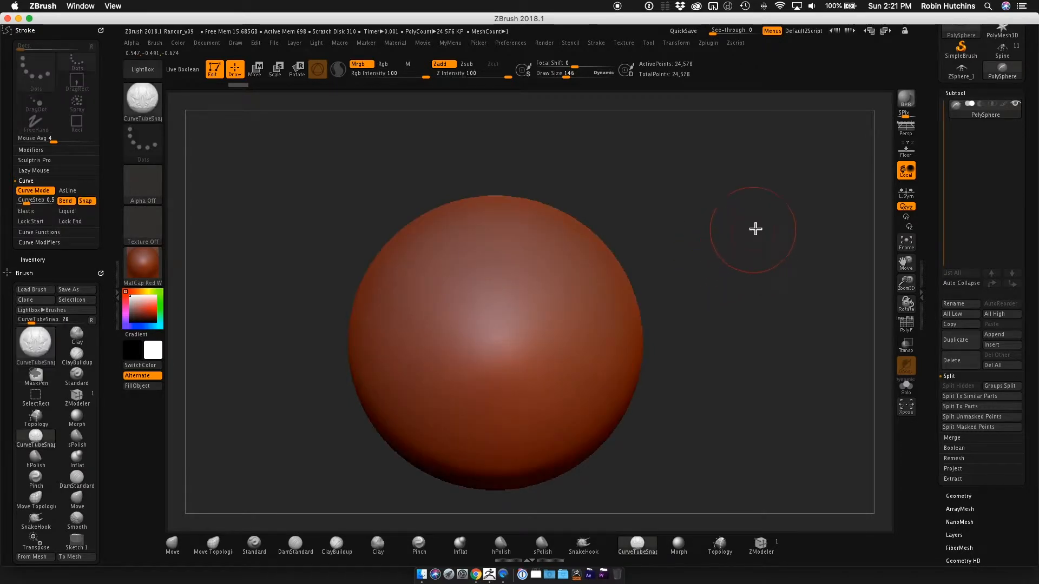
Draw a short curved tube on the sphere and, with Snap off, a second one reaching past its upper edge.
{"action": "left_click_drag", "start_coordinate": [733, 241], "coordinate": [619, 250]}
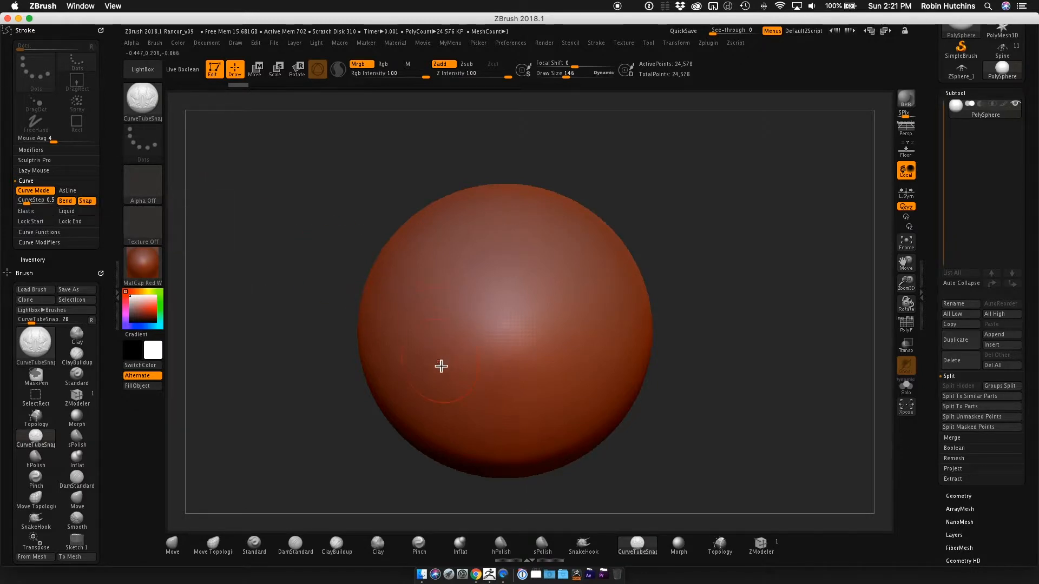
{"action": "left_click_drag", "start_coordinate": [428, 369], "coordinate": [559, 269]}
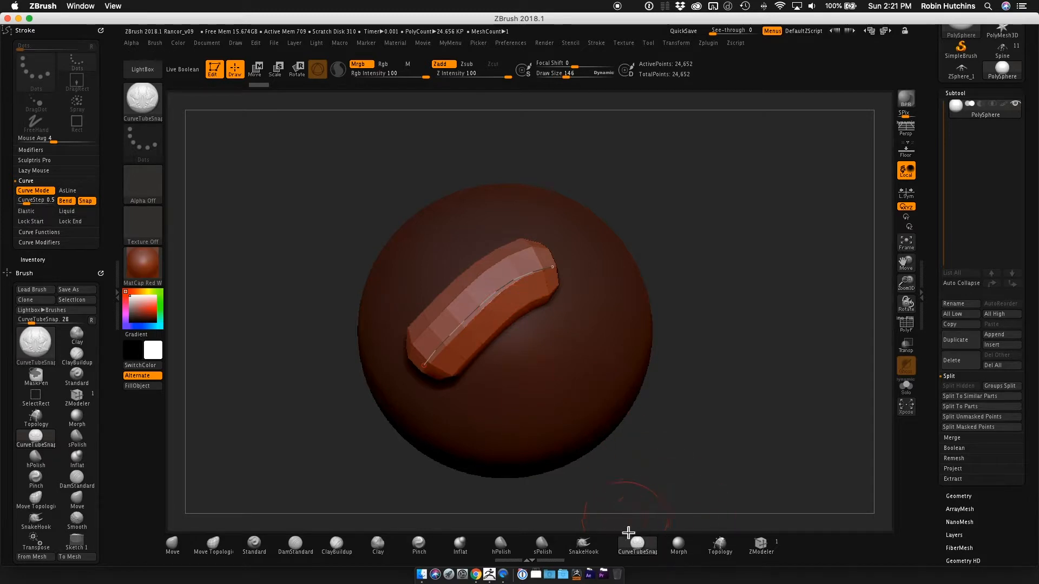
{"action": "left_click", "coordinate": [86, 201]}
{"action": "left_click_drag", "start_coordinate": [482, 222], "coordinate": [671, 154]}
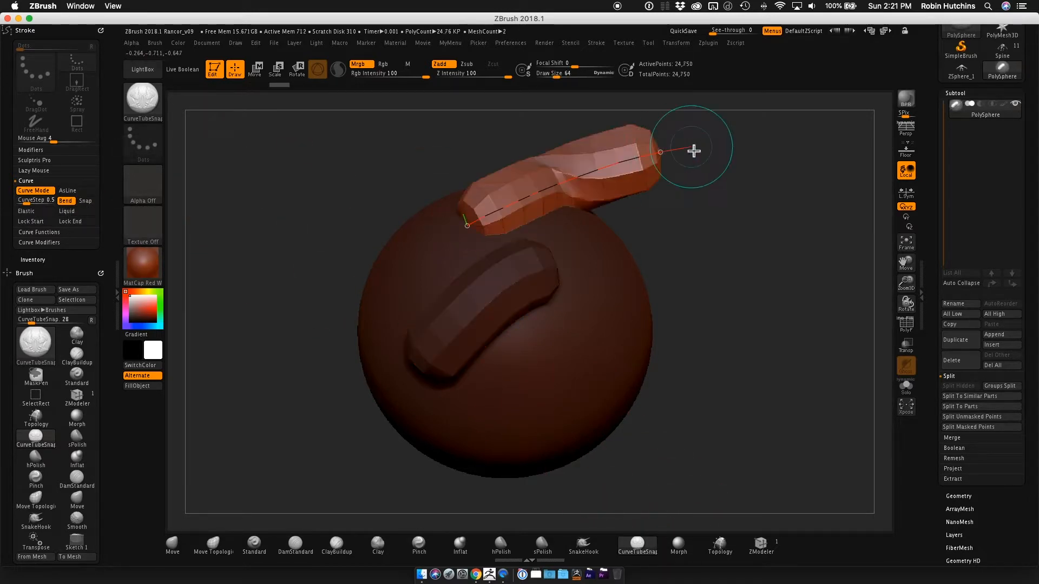
Undo both tubes on the sphere and turn Snap back on.
{"action": "mouse_move", "coordinate": [755, 219]}
{"action": "left_mouse_down"}
{"action": "mouse_move", "coordinate": [712, 211]}
{"action": "mouse_move", "coordinate": [772, 197]}
{"action": "mouse_move", "coordinate": [673, 231]}
{"action": "mouse_move", "coordinate": [674, 199]}
{"action": "mouse_move", "coordinate": [657, 178]}
{"action": "mouse_move", "coordinate": [761, 190]}
{"action": "mouse_move", "coordinate": [795, 218]}
{"action": "left_mouse_up"}
{"action": "key", "text": "ctrl+z"}
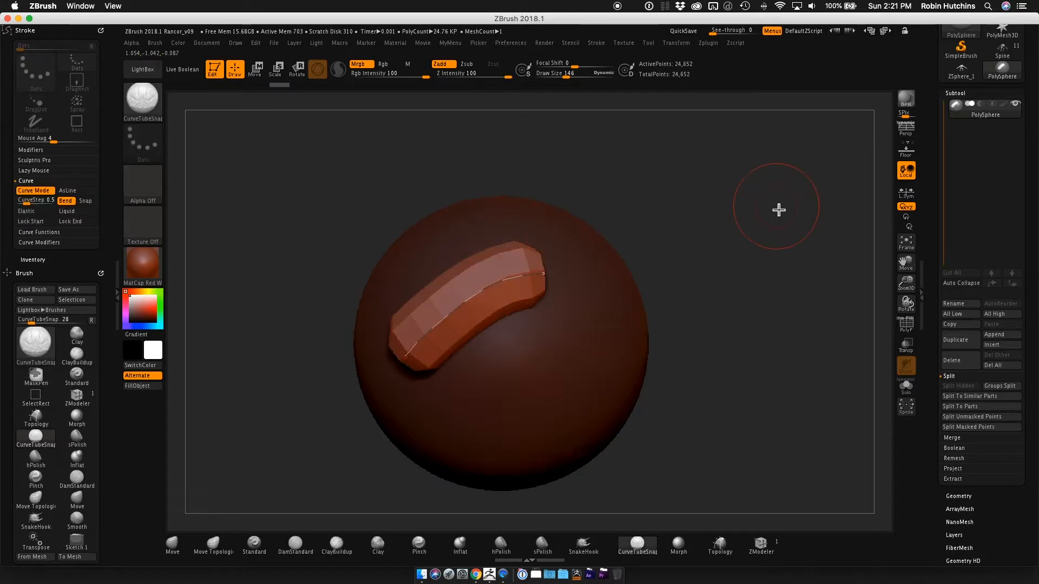
{"action": "left_click", "coordinate": [90, 203]}
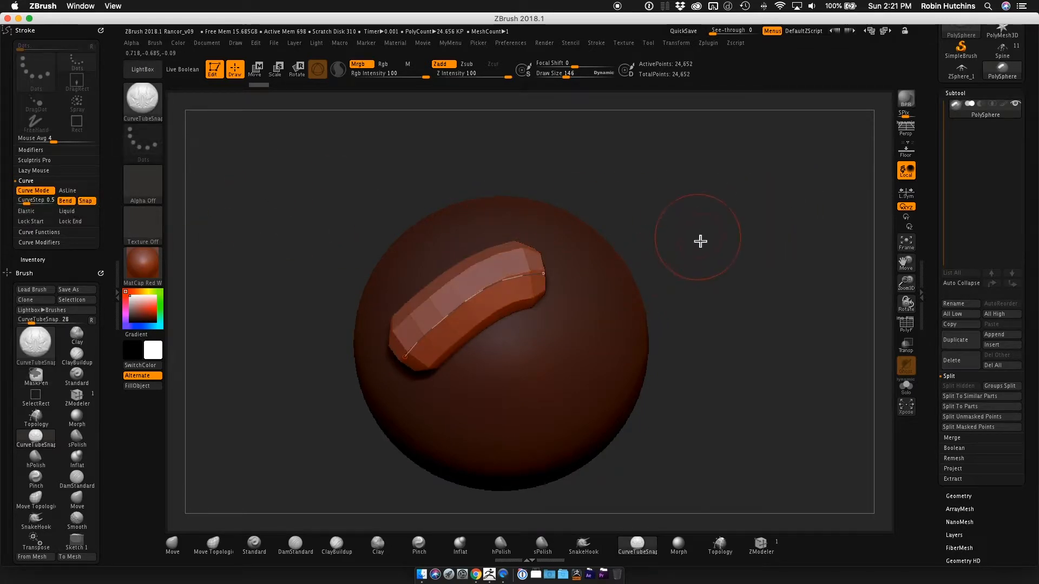
{"action": "key", "text": "ctrl+z"}
Draw a long curved tube across the sphere and pull its curve into an S shape with Bend on.
{"action": "mouse_move", "coordinate": [711, 240]}
{"action": "left_mouse_down"}
{"action": "mouse_move", "coordinate": [701, 237]}
{"action": "mouse_move", "coordinate": [728, 243]}
{"action": "left_mouse_up"}
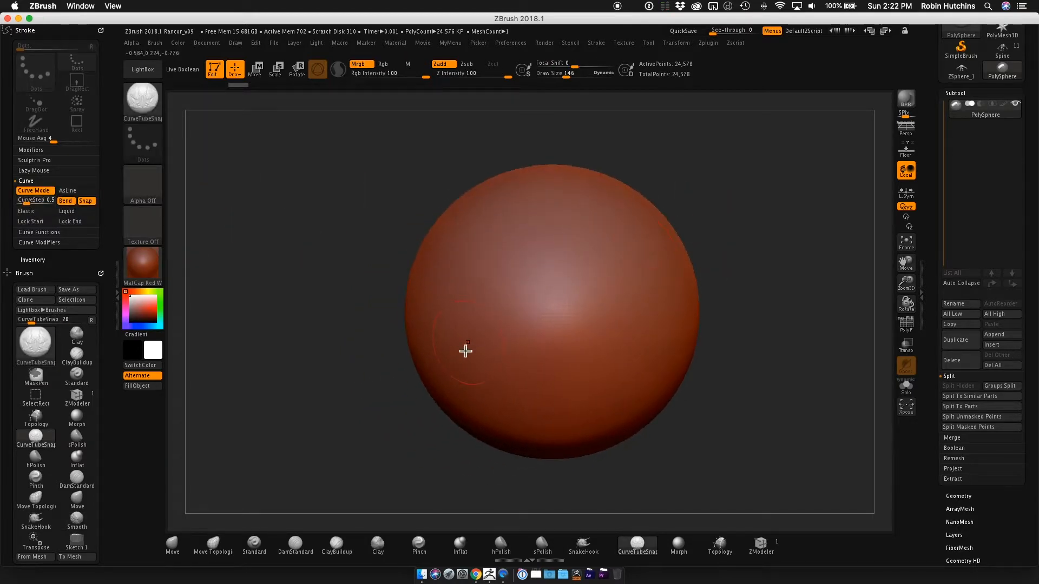
{"action": "mouse_move", "coordinate": [460, 354]}
{"action": "left_mouse_down"}
{"action": "mouse_move", "coordinate": [556, 269]}
{"action": "mouse_move", "coordinate": [669, 252]}
{"action": "left_mouse_up"}
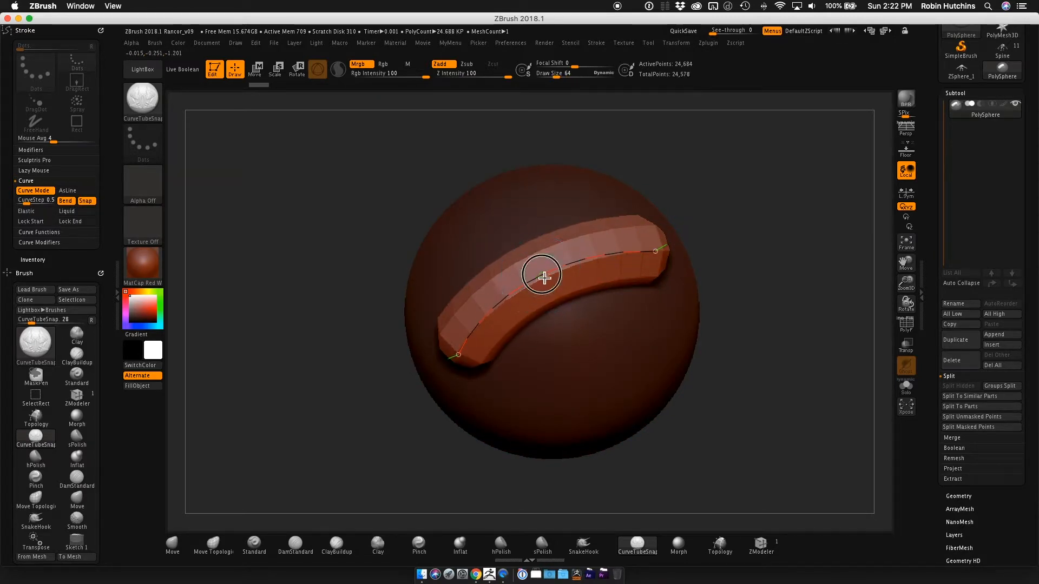
{"action": "mouse_move", "coordinate": [539, 273]}
{"action": "left_mouse_down"}
{"action": "mouse_move", "coordinate": [529, 250]}
{"action": "mouse_move", "coordinate": [535, 257]}
{"action": "left_mouse_up"}
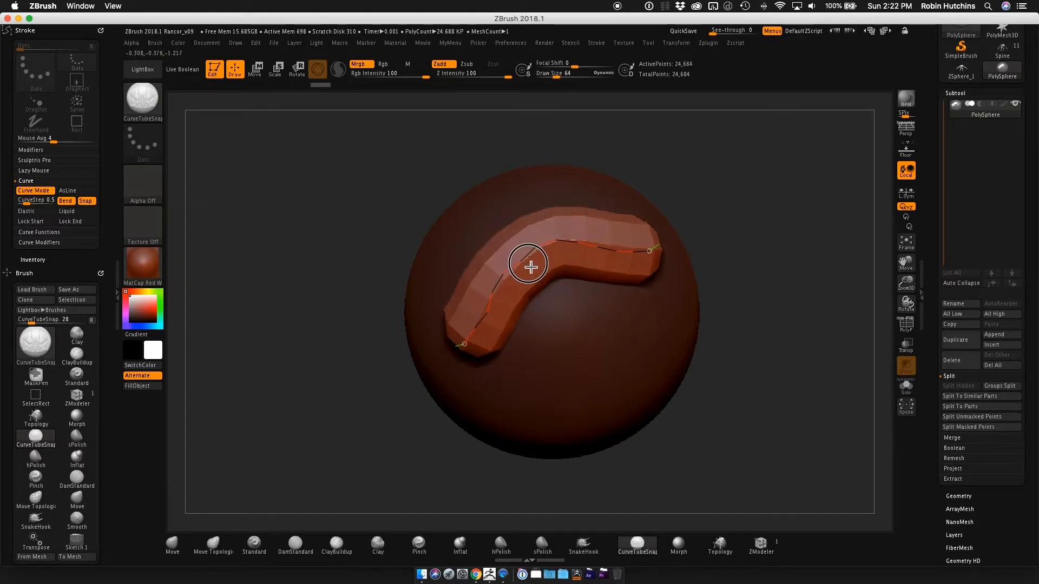
{"action": "left_click_drag", "start_coordinate": [535, 264], "coordinate": [569, 245]}
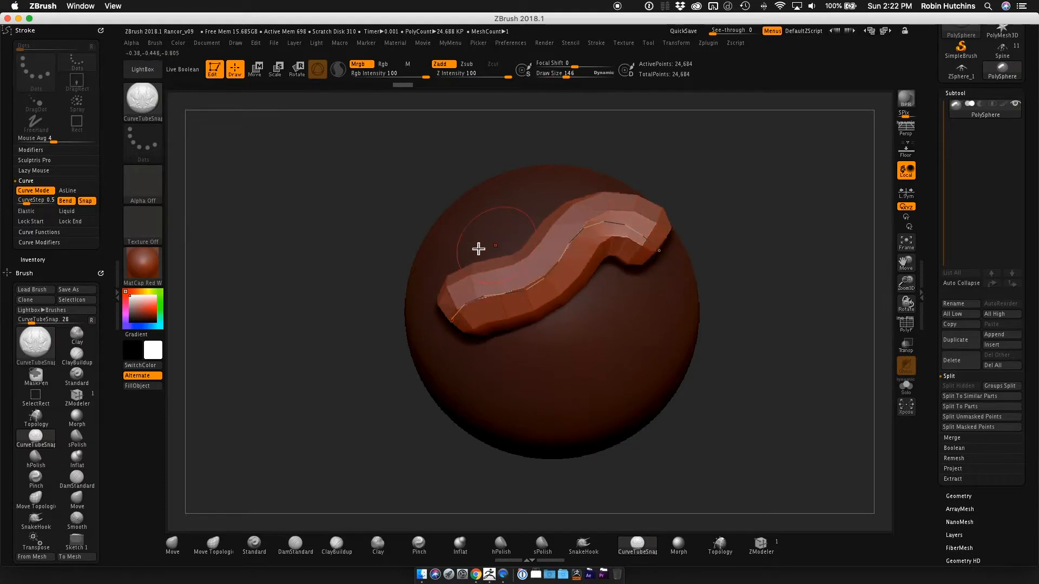
Turn Bend off and move the middle of the S-shaped tube's curve.
{"action": "left_click", "coordinate": [65, 200]}
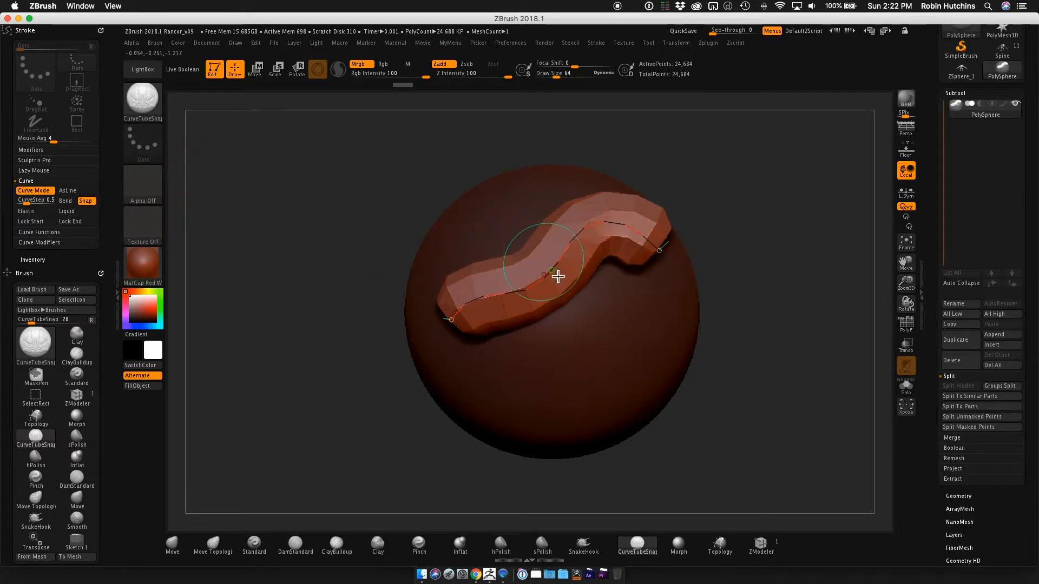
{"action": "mouse_move", "coordinate": [557, 277]}
{"action": "left_mouse_down"}
{"action": "mouse_move", "coordinate": [566, 267]}
{"action": "mouse_move", "coordinate": [633, 343]}
{"action": "mouse_move", "coordinate": [503, 234]}
{"action": "mouse_move", "coordinate": [589, 302]}
{"action": "mouse_move", "coordinate": [536, 281]}
{"action": "mouse_move", "coordinate": [573, 281]}
{"action": "mouse_move", "coordinate": [582, 297]}
{"action": "mouse_move", "coordinate": [728, 264]}
{"action": "mouse_move", "coordinate": [738, 241]}
{"action": "mouse_move", "coordinate": [708, 234]}
{"action": "mouse_move", "coordinate": [716, 234]}
{"action": "left_mouse_up"}
{"action": "mouse_move", "coordinate": [538, 272]}
{"action": "left_mouse_down"}
{"action": "mouse_move", "coordinate": [543, 294]}
{"action": "mouse_move", "coordinate": [529, 277]}
{"action": "left_mouse_up"}
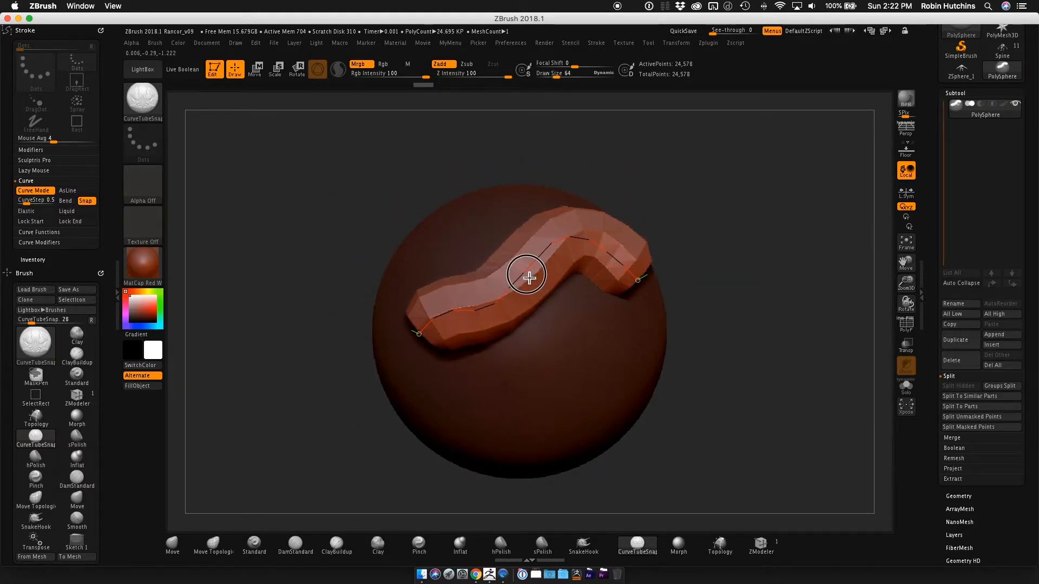
Turn Bend back on and slim the S-shaped tube by applying a draw size of 95 to its curve.
{"action": "left_click", "coordinate": [74, 205]}
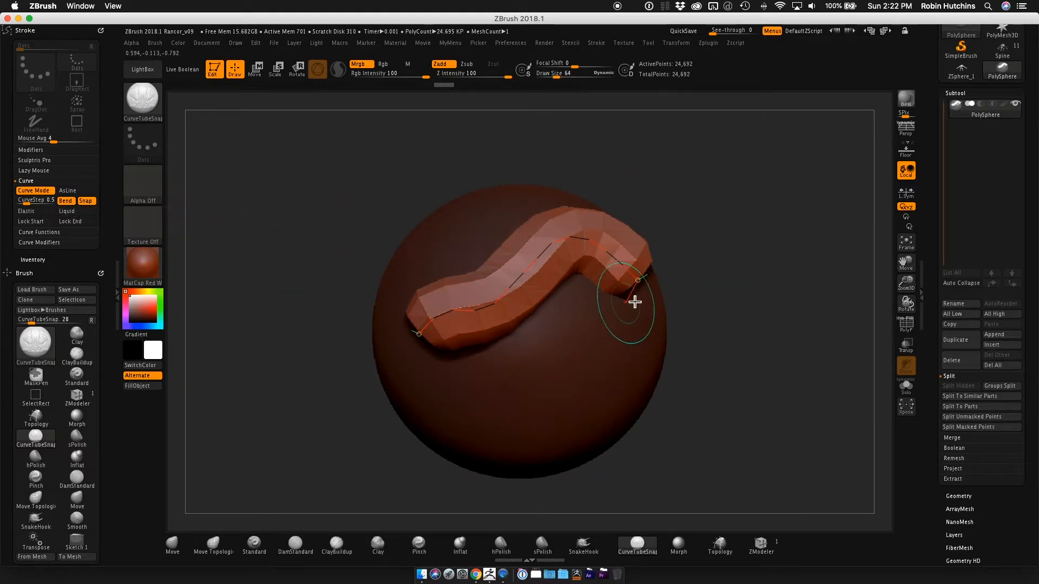
{"action": "right_click_drag", "start_coordinate": [633, 302], "coordinate": [634, 319]}
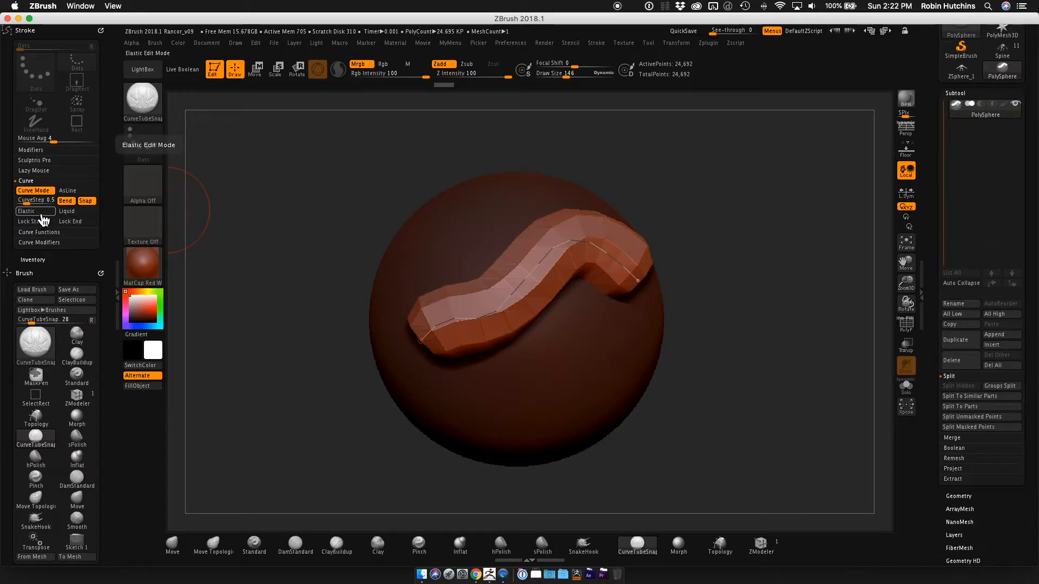
{"action": "mouse_move", "coordinate": [619, 358]}
{"action": "right_mouse_down"}
{"action": "mouse_move", "coordinate": [610, 366]}
{"action": "mouse_move", "coordinate": [618, 364]}
{"action": "right_mouse_up"}
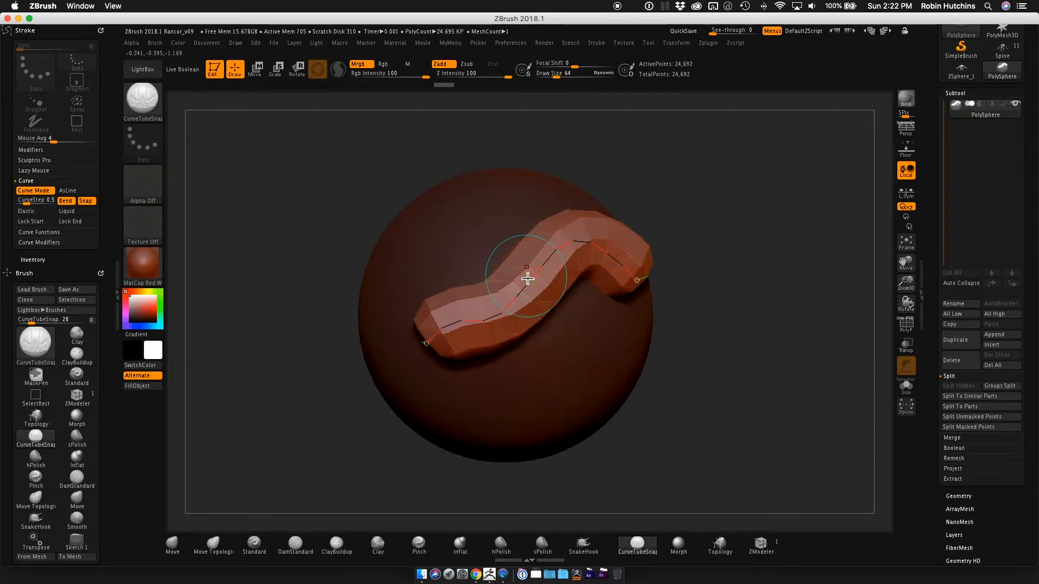
{"action": "key", "text": "s"}
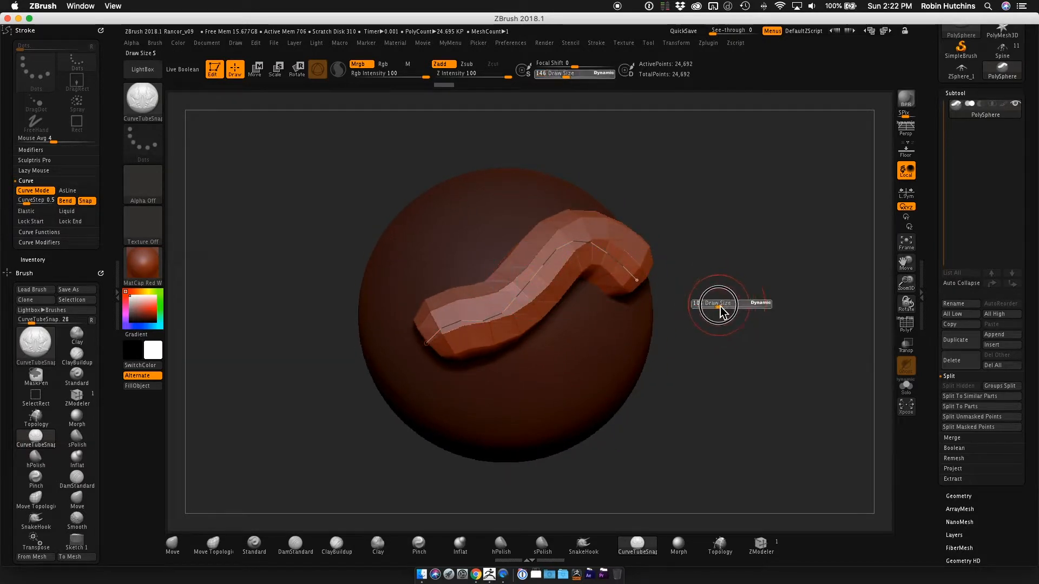
{"action": "left_click", "coordinate": [533, 288]}
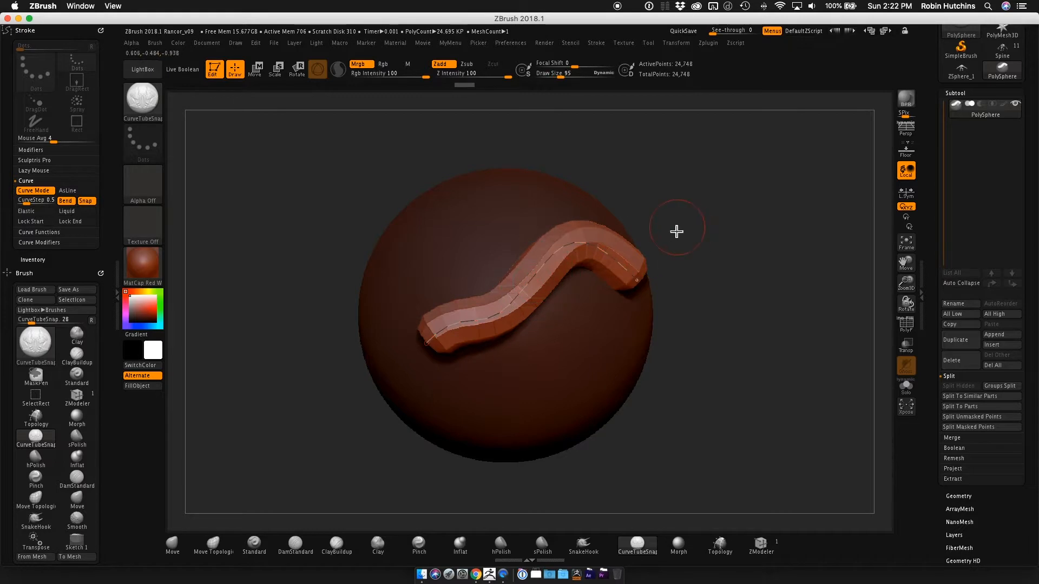
Try stretching the tube's middle beyond the sphere's upper edge with Elastic enabled, and undo the stretch.
{"action": "left_click", "coordinate": [34, 213]}
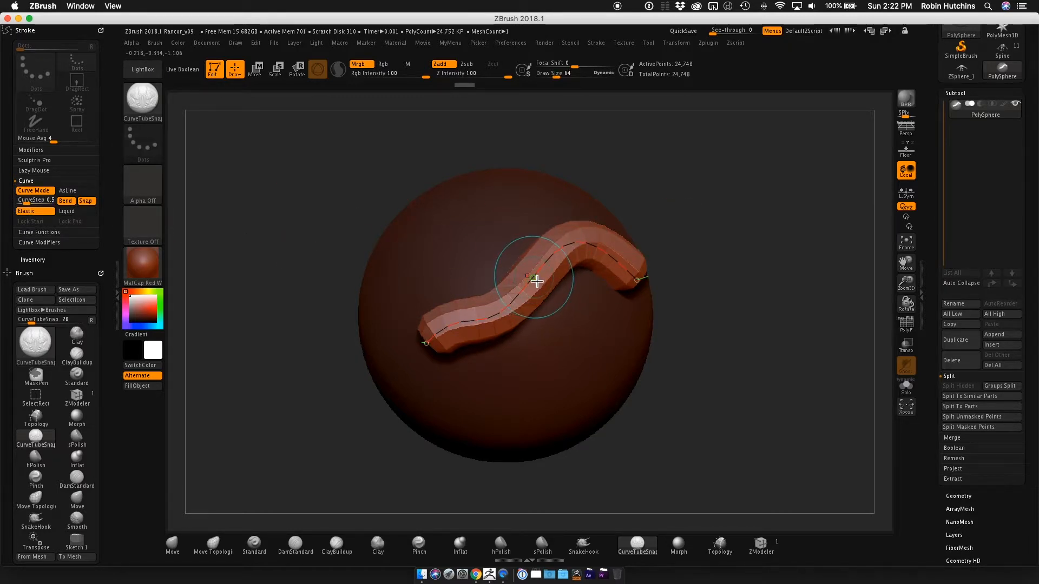
{"action": "left_click_drag", "start_coordinate": [537, 279], "coordinate": [411, 178]}
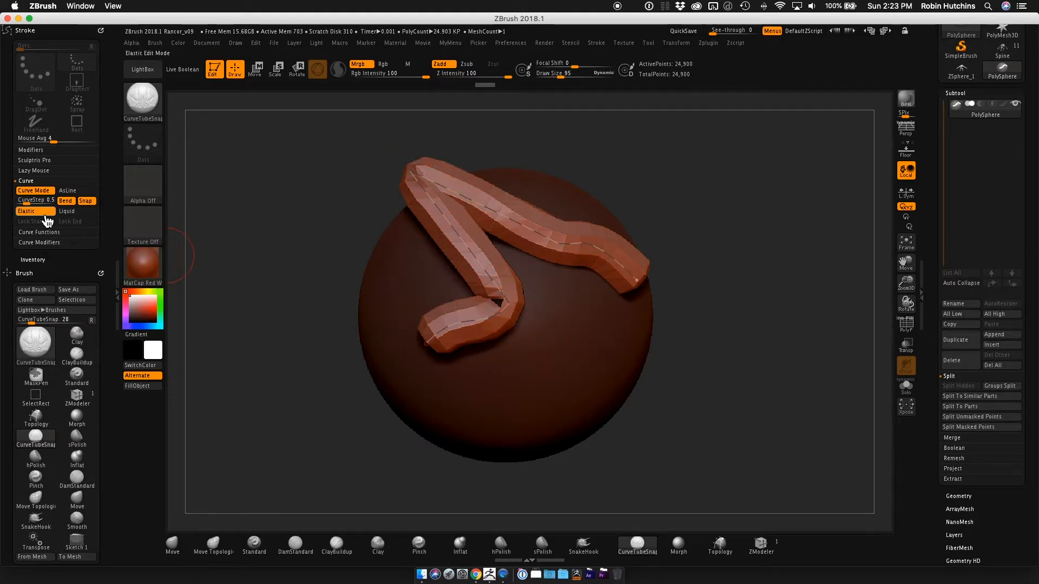
{"action": "key", "text": "ctrl+z"}
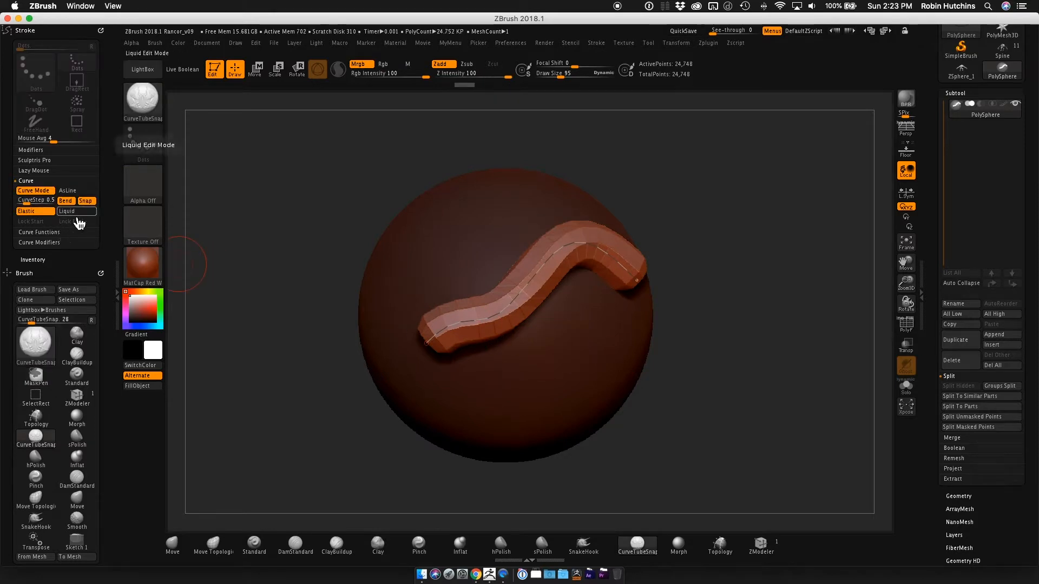
Try pulling the tube into long loops outside the sphere with Liquid enabled, and undo all the pulls.
{"action": "left_click", "coordinate": [79, 214]}
{"action": "mouse_move", "coordinate": [533, 291]}
{"action": "left_mouse_down"}
{"action": "mouse_move", "coordinate": [499, 274]}
{"action": "mouse_move", "coordinate": [493, 228]}
{"action": "mouse_move", "coordinate": [434, 251]}
{"action": "mouse_move", "coordinate": [401, 237]}
{"action": "mouse_move", "coordinate": [481, 200]}
{"action": "mouse_move", "coordinate": [503, 167]}
{"action": "mouse_move", "coordinate": [482, 132]}
{"action": "mouse_move", "coordinate": [492, 162]}
{"action": "mouse_move", "coordinate": [656, 144]}
{"action": "mouse_move", "coordinate": [753, 176]}
{"action": "mouse_move", "coordinate": [801, 139]}
{"action": "left_mouse_up"}
{"action": "left_click_drag", "start_coordinate": [489, 190], "coordinate": [319, 138]}
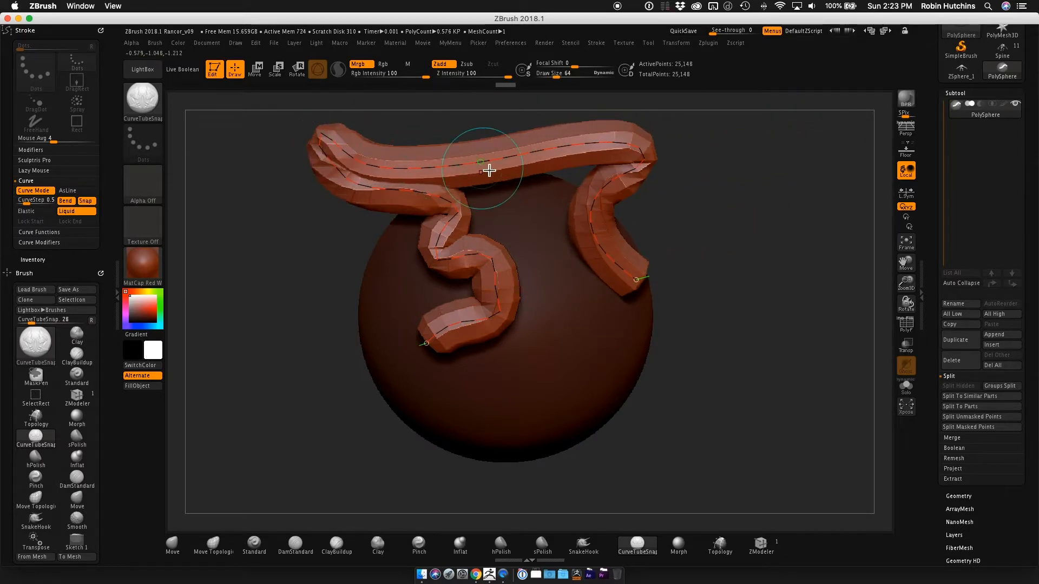
{"action": "left_click_drag", "start_coordinate": [485, 163], "coordinate": [513, 131]}
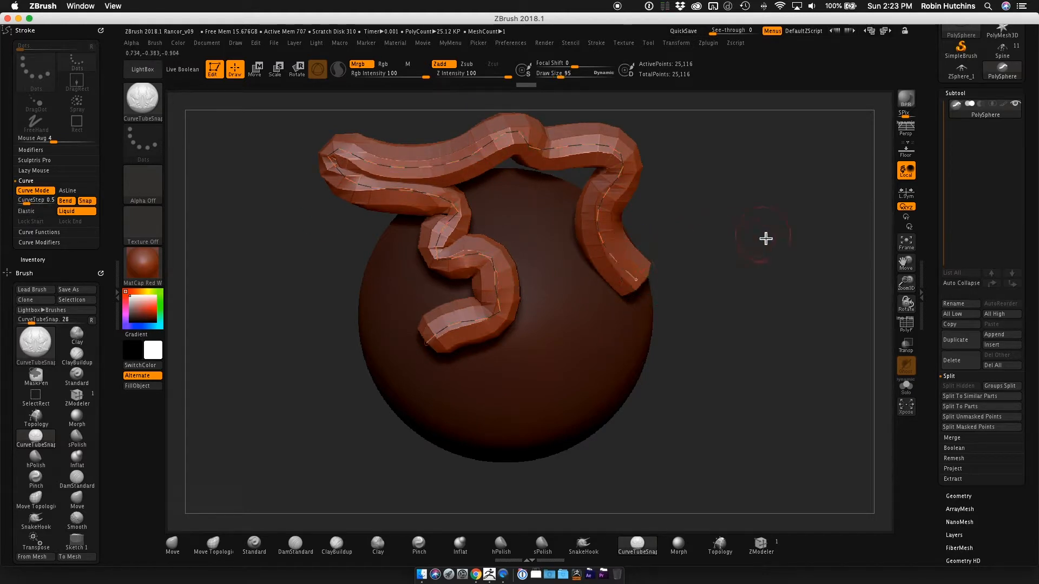
{"action": "key", "text": "ctrl+z"}
{"action": "key", "text": "ctrl+z"}
{"action": "key", "text": "ctrl+z"}
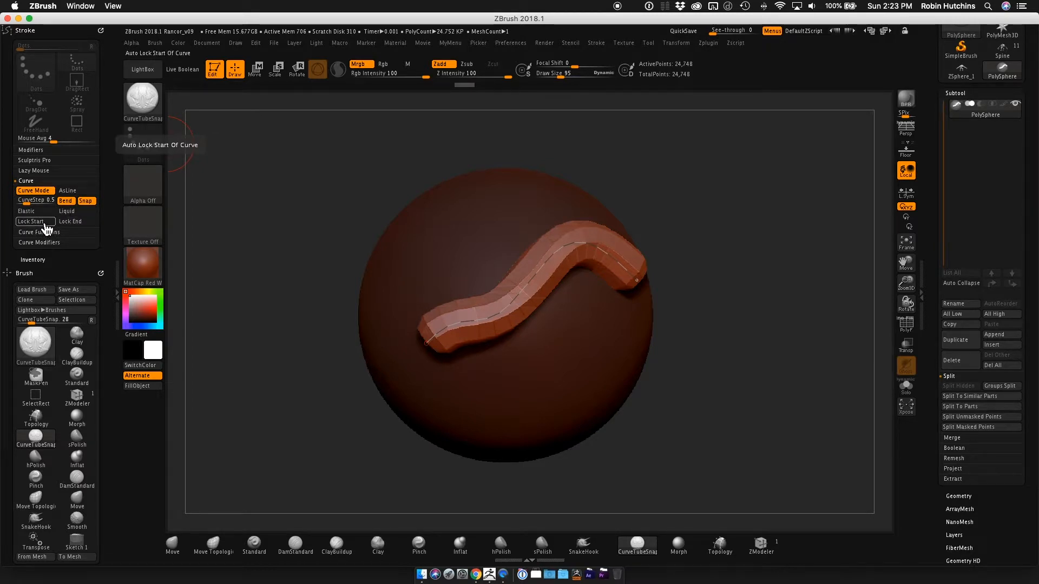
Draw a second curved tube above the S-shaped one and reshape it with Lock Start enabled.
{"action": "left_click_drag", "start_coordinate": [388, 278], "coordinate": [565, 204]}
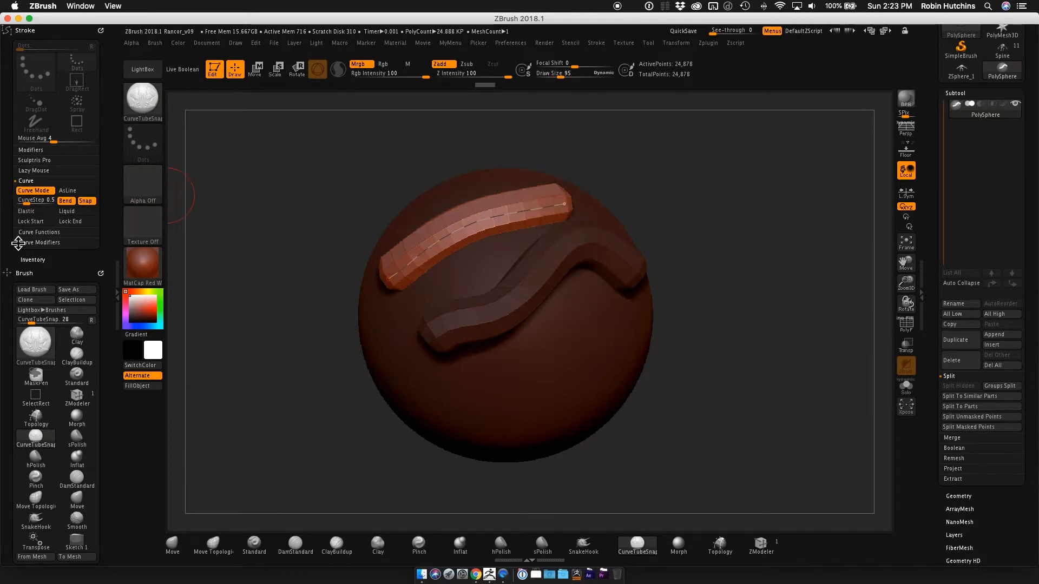
{"action": "left_click", "coordinate": [32, 222]}
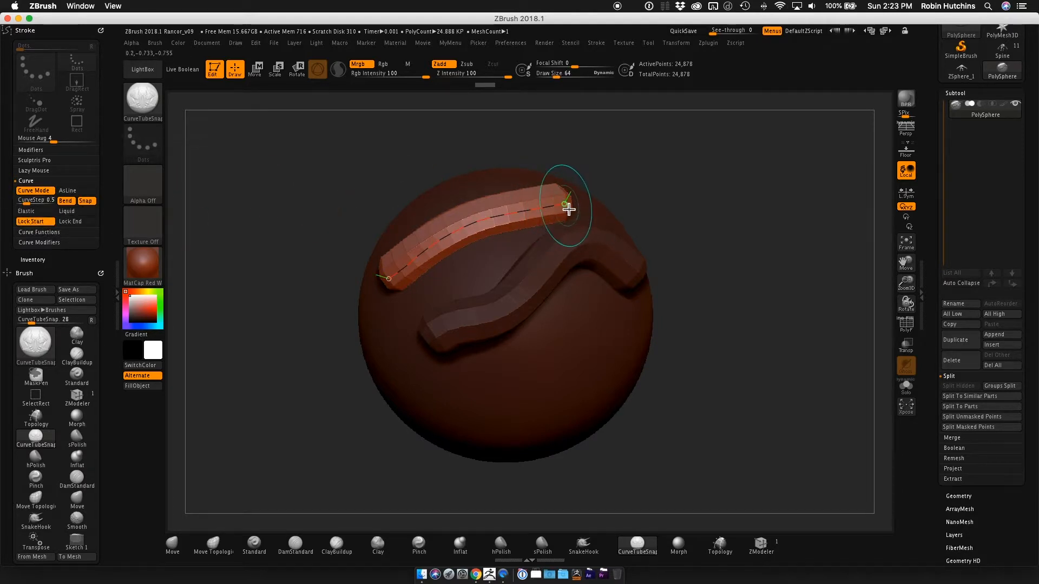
{"action": "mouse_move", "coordinate": [444, 242]}
{"action": "left_mouse_down"}
{"action": "mouse_move", "coordinate": [404, 168]}
{"action": "mouse_move", "coordinate": [791, 216]}
{"action": "mouse_move", "coordinate": [693, 212]}
{"action": "mouse_move", "coordinate": [909, 108]}
{"action": "mouse_move", "coordinate": [886, 123]}
{"action": "mouse_move", "coordinate": [907, 106]}
{"action": "mouse_move", "coordinate": [544, 206]}
{"action": "mouse_move", "coordinate": [870, 109]}
{"action": "mouse_move", "coordinate": [909, 107]}
{"action": "mouse_move", "coordinate": [906, 116]}
{"action": "mouse_move", "coordinate": [977, 103]}
{"action": "mouse_move", "coordinate": [1032, 130]}
{"action": "mouse_move", "coordinate": [1002, 130]}
{"action": "left_mouse_up"}
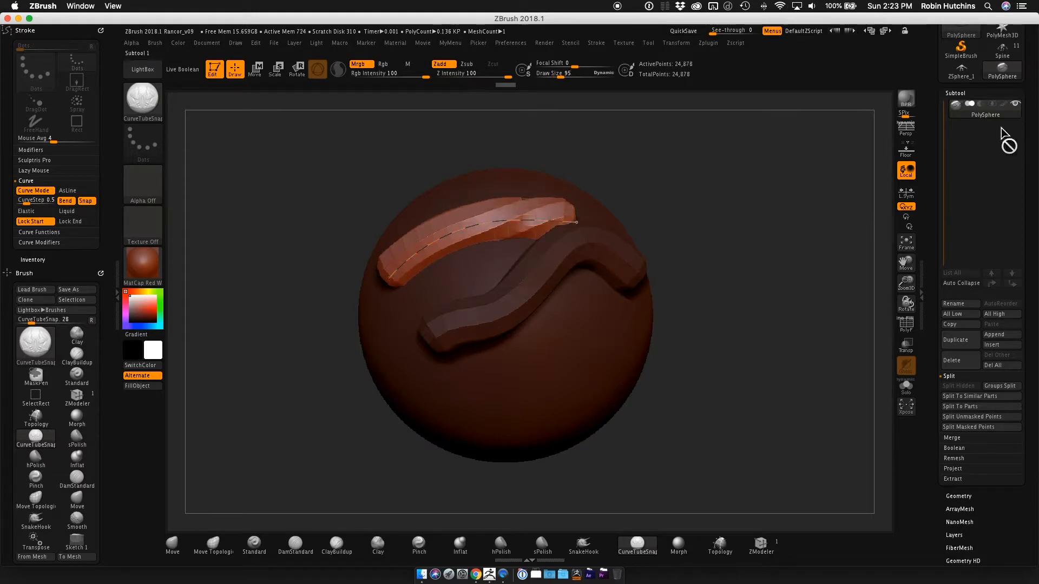
Try reshaping the upper tube with only Lock End enabled, and again with both Lock Start and Lock End enabled.
{"action": "left_click", "coordinate": [46, 223]}
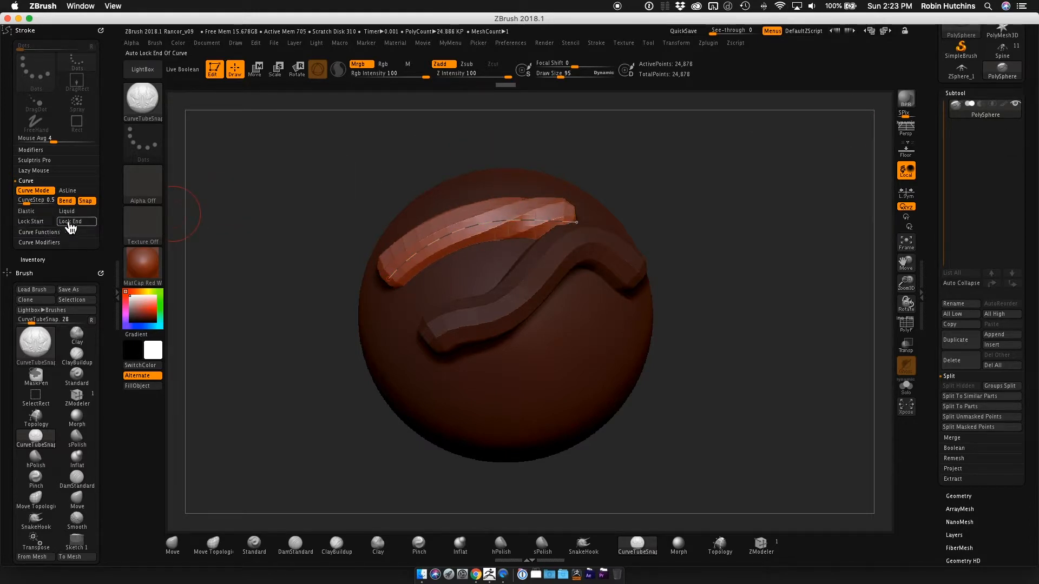
{"action": "left_click_drag", "start_coordinate": [400, 267], "coordinate": [231, 409]}
{"action": "key", "text": "bracketright"}
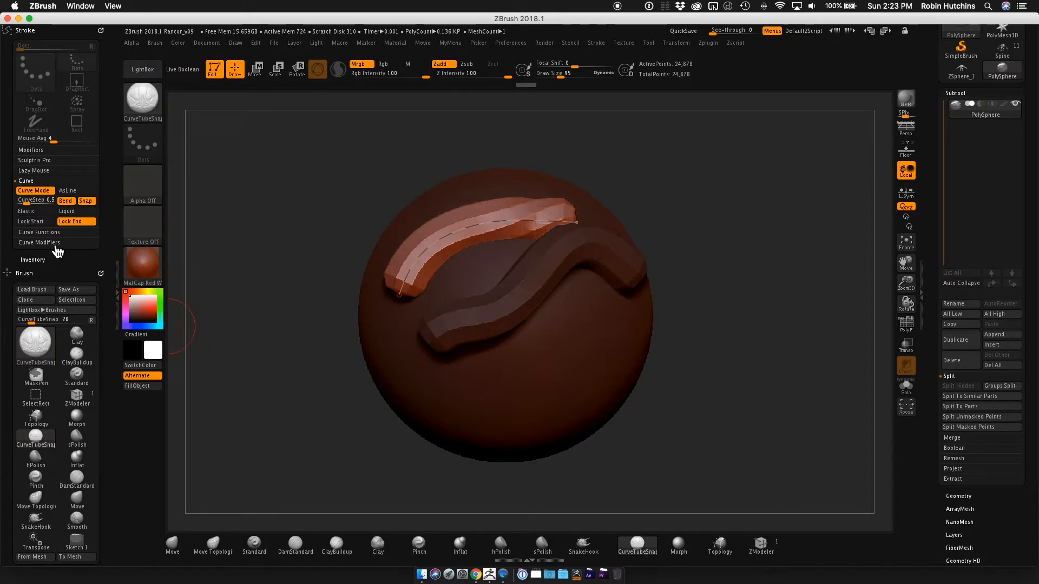
{"action": "left_click", "coordinate": [34, 222]}
{"action": "key", "text": "bracketleft"}
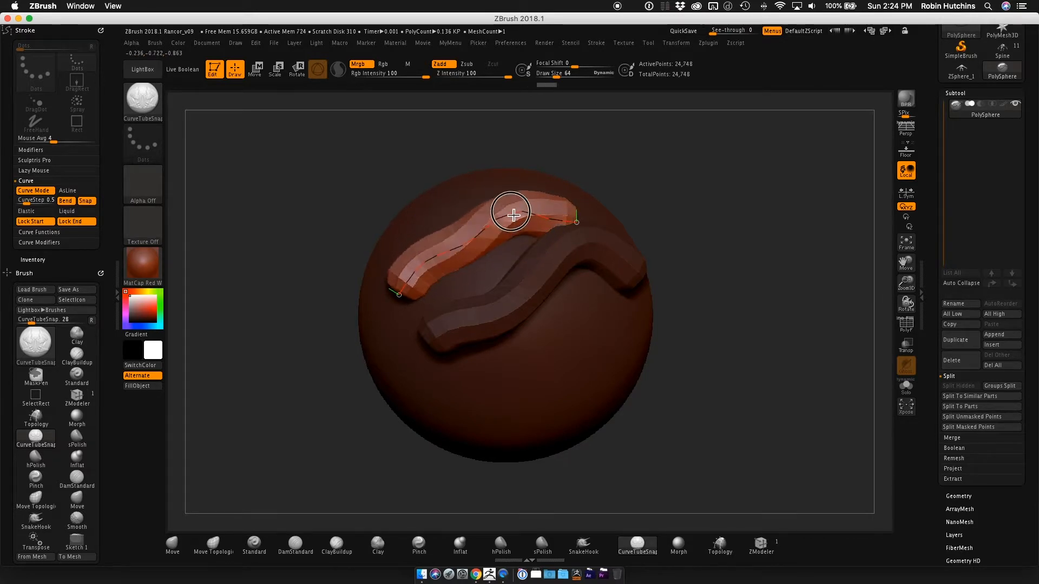
{"action": "left_click_drag", "start_coordinate": [445, 249], "coordinate": [498, 223]}
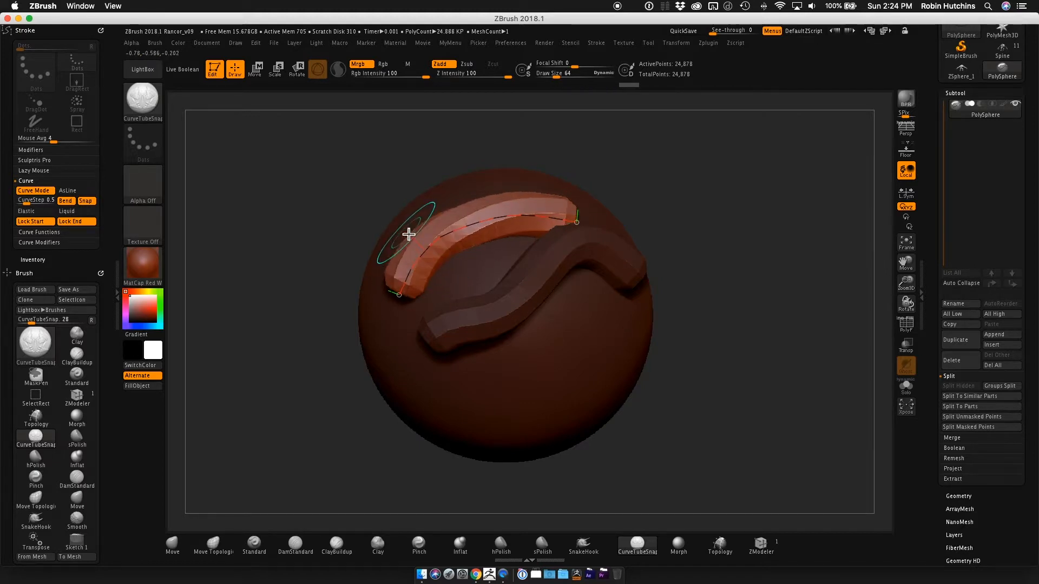
Enable Liquid for the curve and pull the upper tube's middle out beyond the sphere's edge.
{"action": "left_click", "coordinate": [74, 211]}
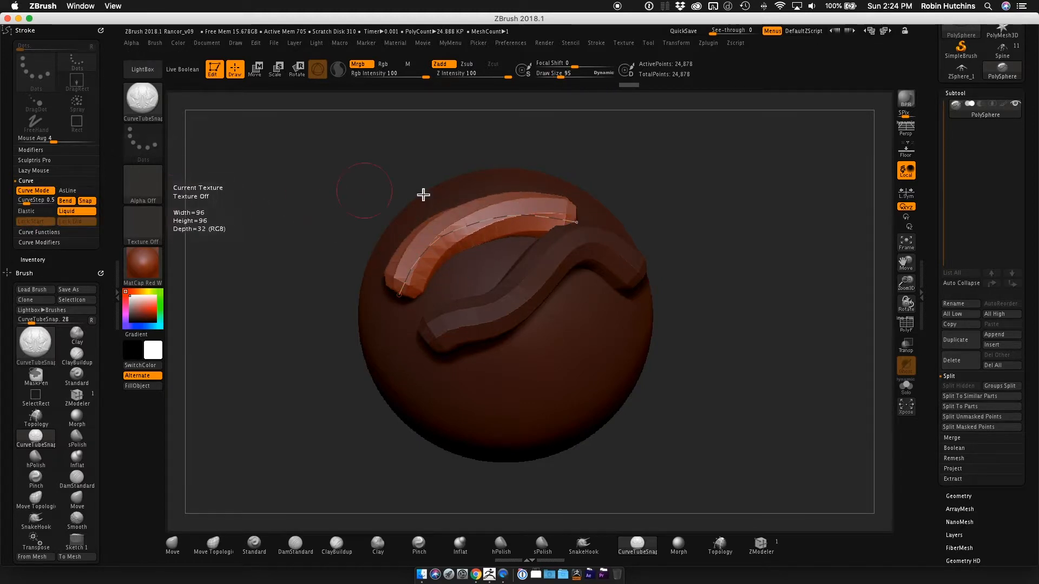
{"action": "left_click_drag", "start_coordinate": [475, 224], "coordinate": [431, 153]}
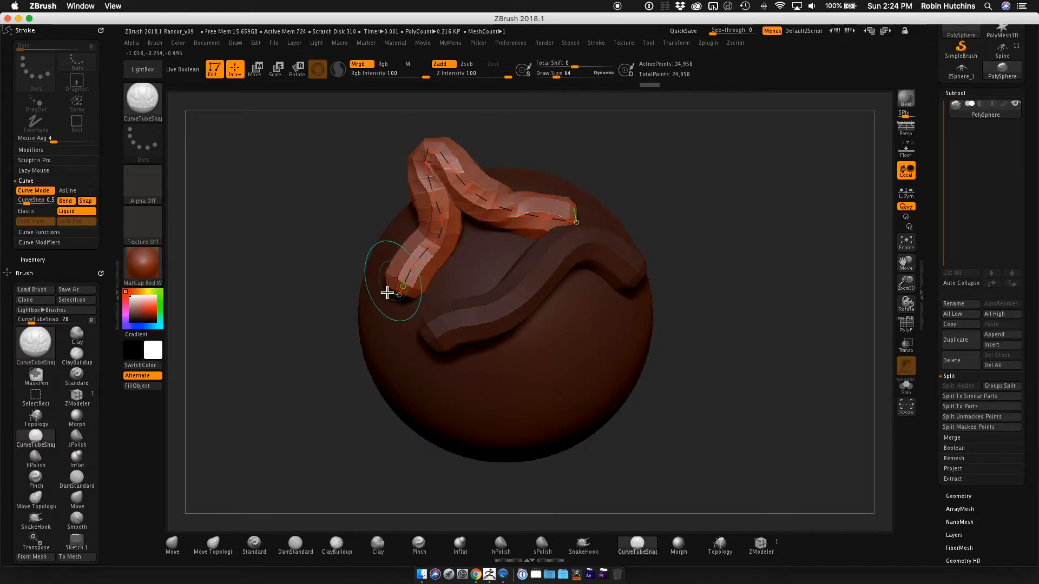
{"action": "left_click_drag", "start_coordinate": [434, 209], "coordinate": [379, 209]}
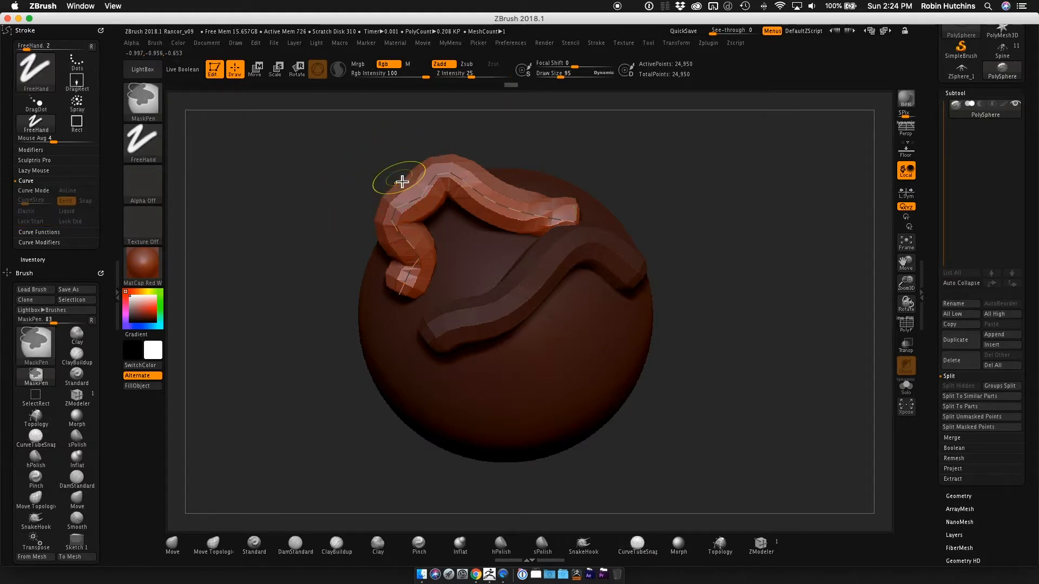
Undo all tube edits and both drawn tubes, back to the bare sphere.
{"action": "key", "text": "ctrl+z"}
{"action": "key", "text": "ctrl+z"}
{"action": "key", "text": "ctrl+z"}
{"action": "key", "text": "ctrl+z"}
{"action": "key", "text": "ctrl+z"}
{"action": "key", "text": "ctrl+z"}
{"action": "key", "text": "ctrl+z"}
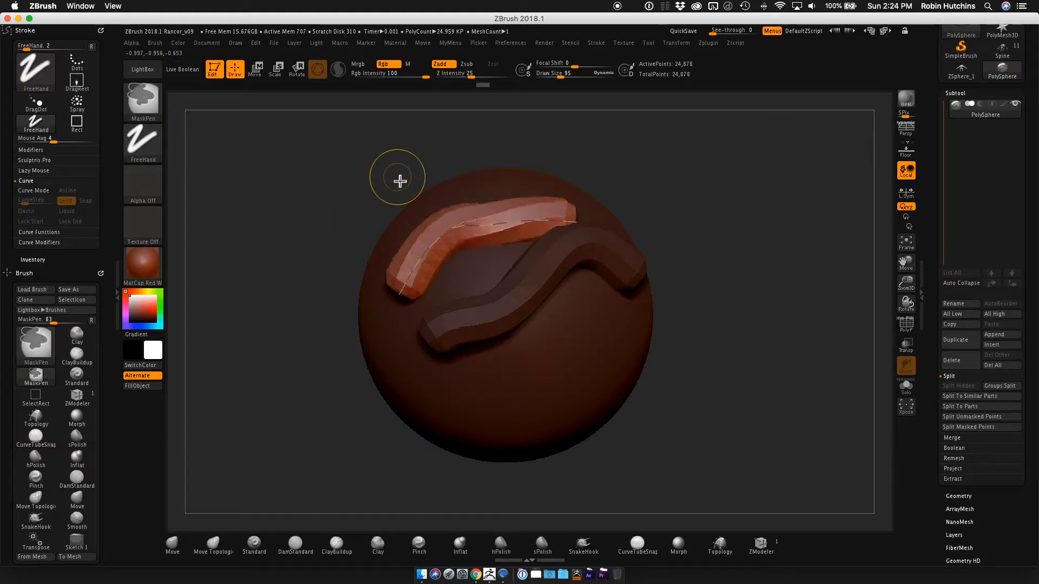
{"action": "key", "text": "ctrl+z"}
{"action": "key", "text": "ctrl+z"}
{"action": "key", "text": "ctrl+z"}
{"action": "key", "text": "ctrl+z"}
{"action": "key", "text": "ctrl+z"}
{"action": "key", "text": "ctrl+z"}
{"action": "key", "text": "ctrl+z"}
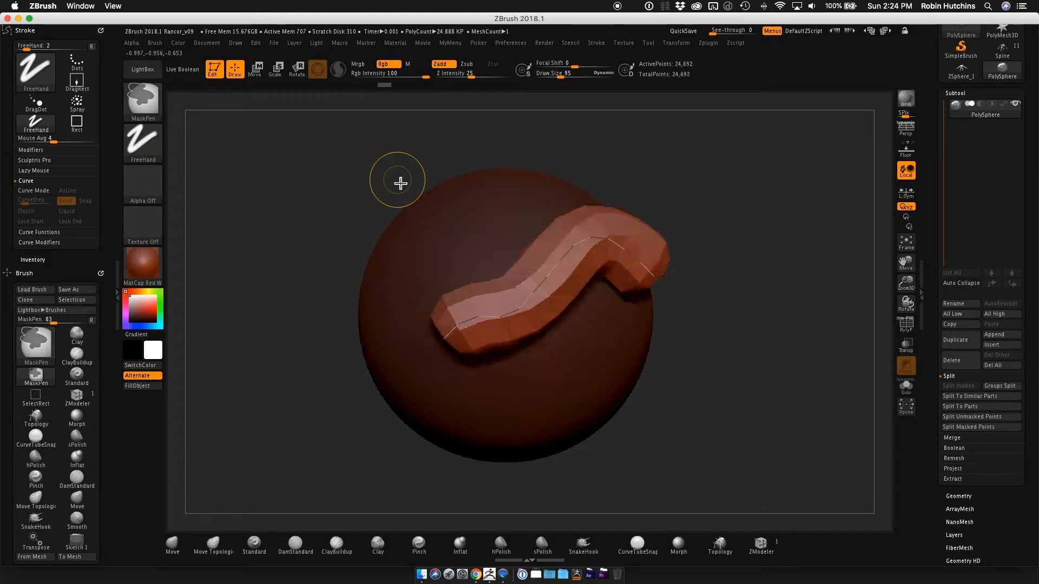
{"action": "key", "text": "ctrl+z"}
{"action": "key", "text": "ctrl+z"}
{"action": "key", "text": "ctrl+z"}
{"action": "key", "text": "ctrl+z"}
{"action": "key", "text": "ctrl+z"}
{"action": "key", "text": "ctrl+z"}
{"action": "key", "text": "ctrl+z"}
{"action": "key", "text": "ctrl+z"}
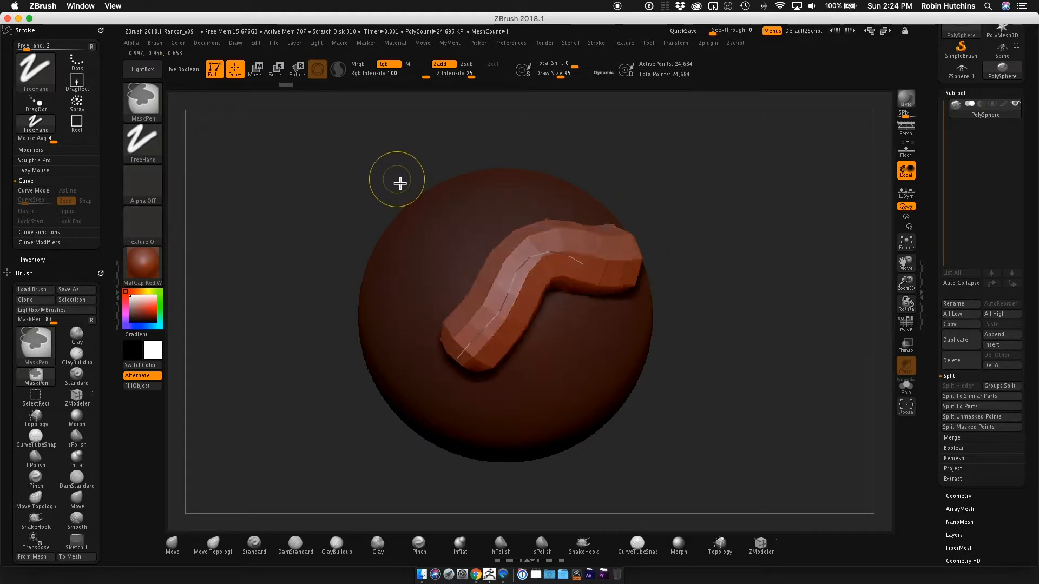
{"action": "key", "text": "ctrl+z"}
{"action": "key", "text": "ctrl+z"}
{"action": "key", "text": "ctrl+z"}
{"action": "key", "text": "ctrl+z"}
{"action": "key", "text": "ctrl+z"}
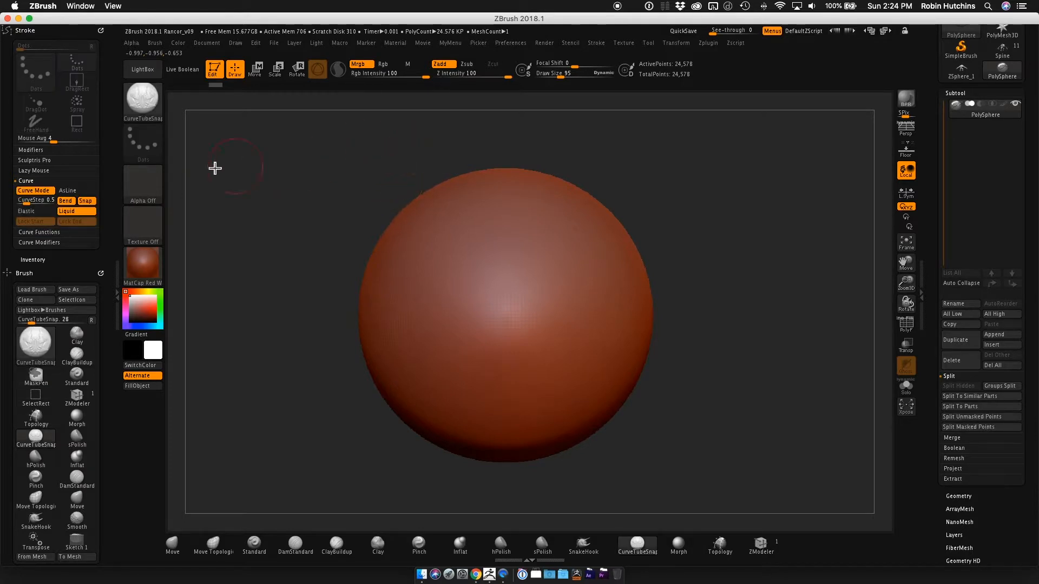
Open the stroke's Curve Functions settings in place of the Curve settings.
{"action": "left_click", "coordinate": [27, 180]}
{"action": "left_click", "coordinate": [27, 181]}
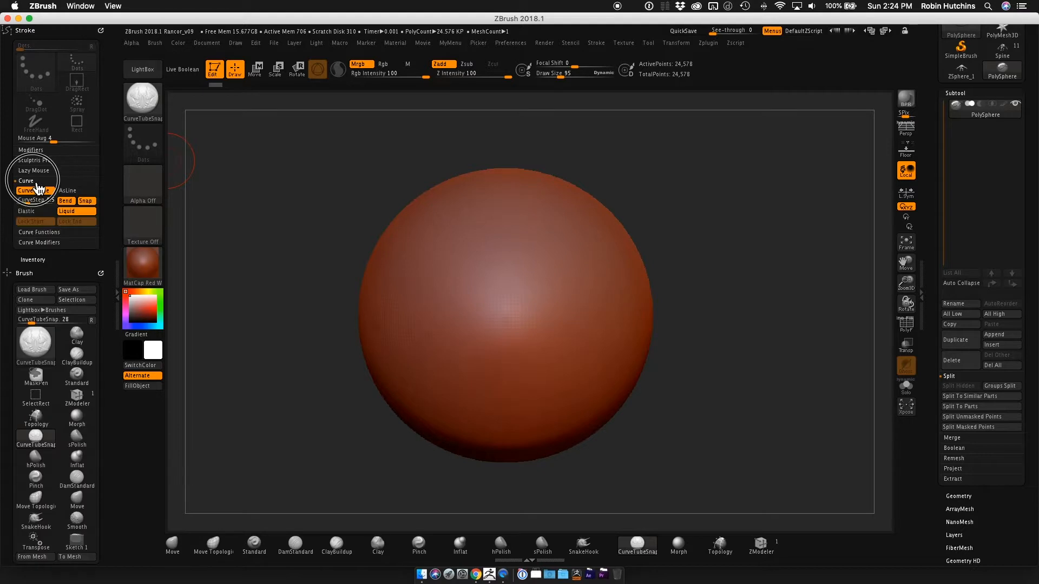
{"action": "left_click", "coordinate": [27, 181]}
{"action": "left_click", "coordinate": [55, 194]}
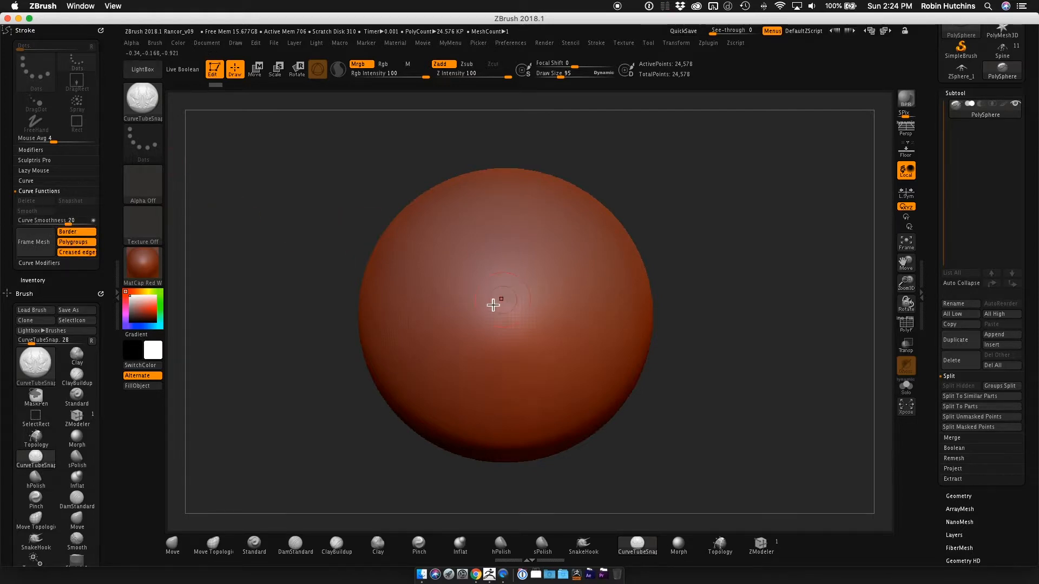
Draw three separate diagonal tubes across the front of the sphere.
{"action": "mouse_move", "coordinate": [425, 350]}
{"action": "left_mouse_down"}
{"action": "mouse_move", "coordinate": [471, 301]}
{"action": "mouse_move", "coordinate": [579, 237]}
{"action": "left_mouse_up"}
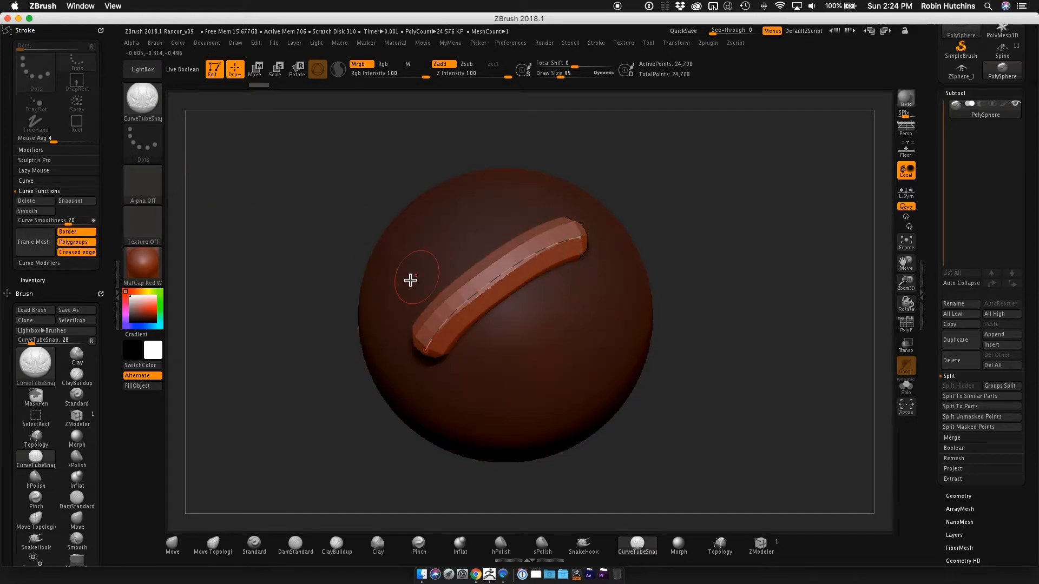
{"action": "left_click_drag", "start_coordinate": [399, 279], "coordinate": [515, 211]}
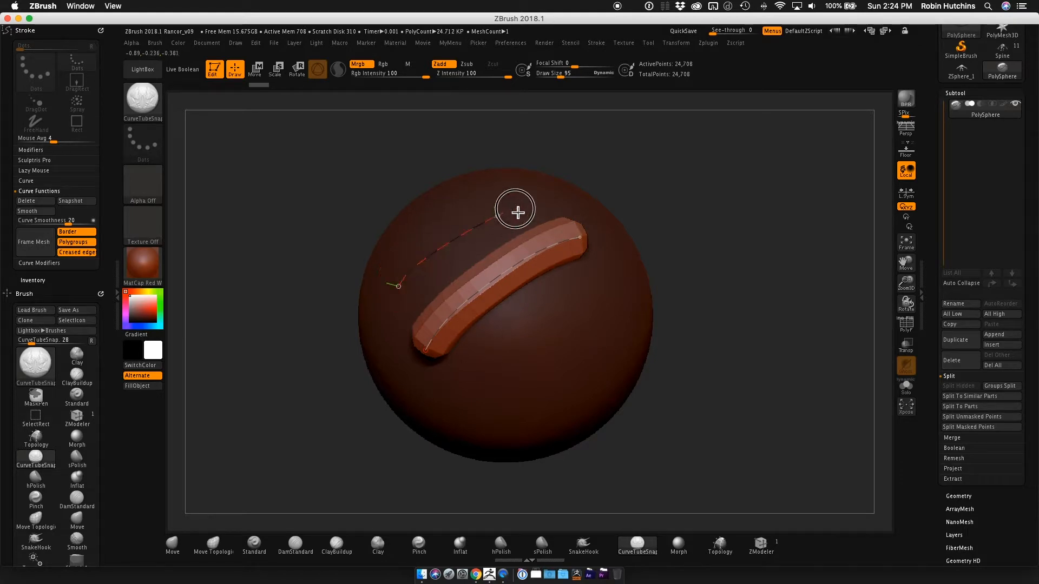
{"action": "mouse_move", "coordinate": [506, 368]}
{"action": "left_mouse_down"}
{"action": "mouse_move", "coordinate": [558, 310]}
{"action": "mouse_move", "coordinate": [586, 297]}
{"action": "left_mouse_up"}
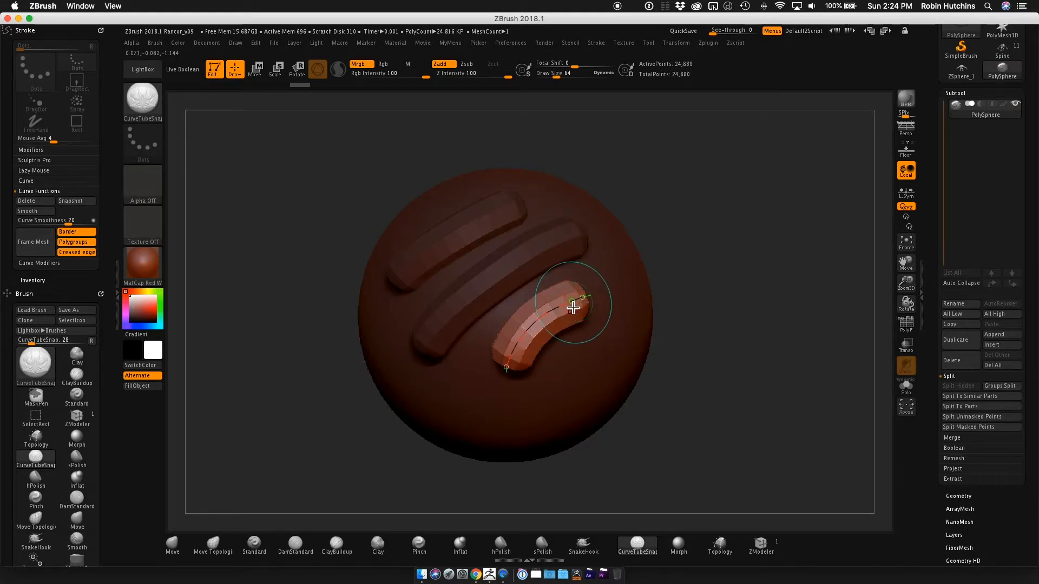
Slim the lowest, shortest tube by applying a draw size of 45 to its curve.
{"action": "mouse_move", "coordinate": [499, 278]}
{"action": "right_mouse_down"}
{"action": "mouse_move", "coordinate": [506, 319]}
{"action": "mouse_move", "coordinate": [515, 297]}
{"action": "mouse_move", "coordinate": [568, 322]}
{"action": "mouse_move", "coordinate": [568, 334]}
{"action": "right_mouse_up"}
{"action": "key", "text": "bracketright"}
{"action": "key", "text": "bracketright"}
{"action": "key", "text": "bracketright"}
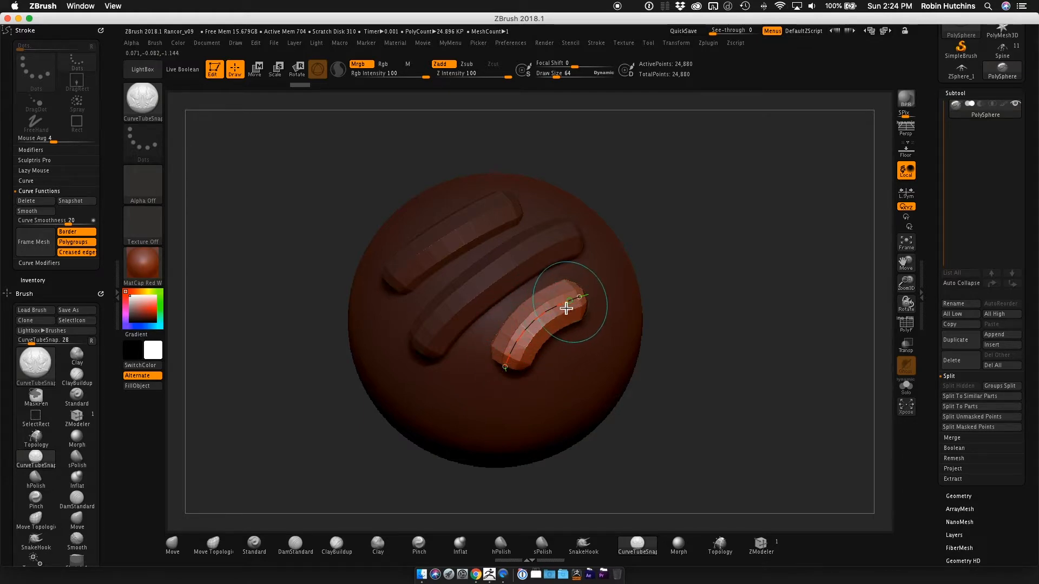
{"action": "right_click_drag", "start_coordinate": [492, 261], "coordinate": [505, 276]}
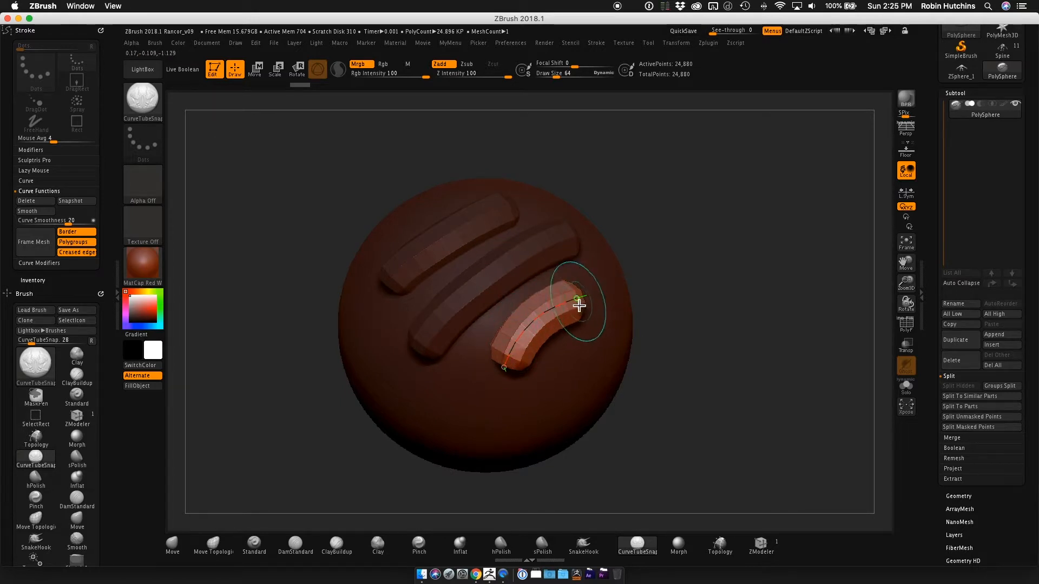
{"action": "mouse_move", "coordinate": [553, 313]}
{"action": "right_mouse_down"}
{"action": "mouse_move", "coordinate": [572, 288]}
{"action": "mouse_move", "coordinate": [561, 313]}
{"action": "right_mouse_up"}
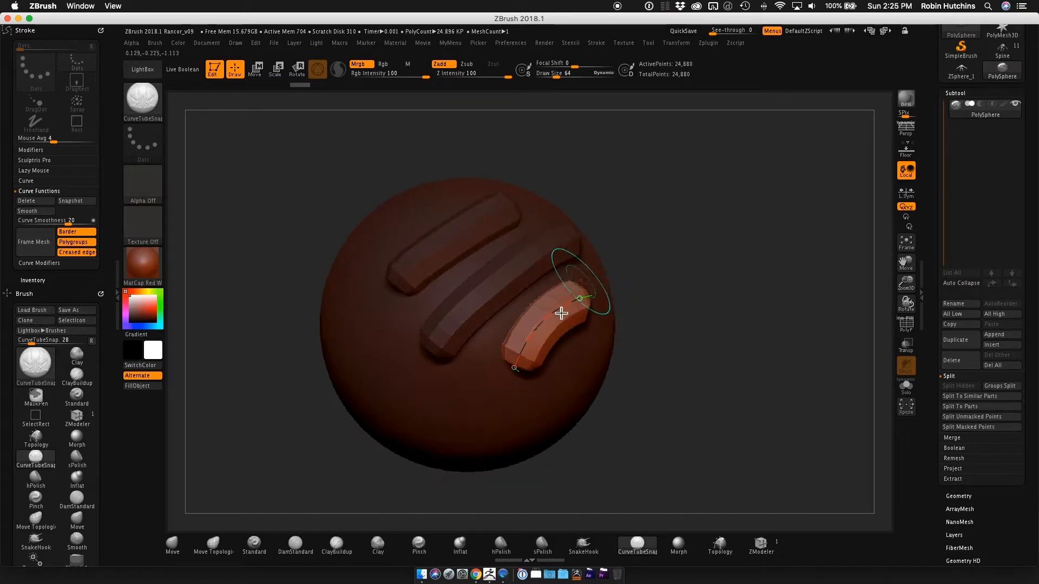
{"action": "key", "text": "s"}
{"action": "left_click", "coordinate": [667, 279]}
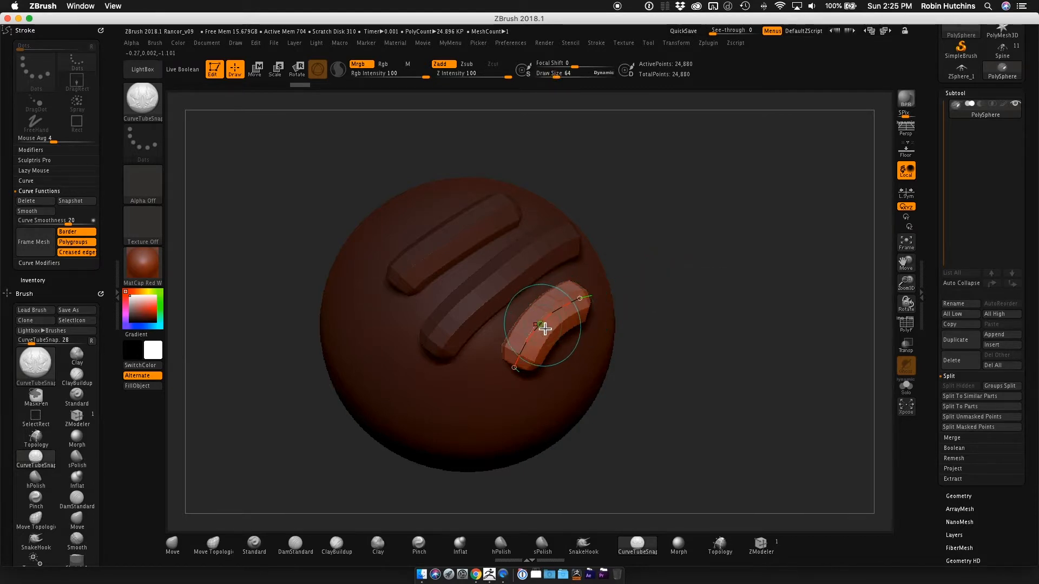
{"action": "mouse_move", "coordinate": [669, 238]}
{"action": "left_mouse_down"}
{"action": "mouse_move", "coordinate": [666, 252]}
{"action": "mouse_move", "coordinate": [653, 227]}
{"action": "mouse_move", "coordinate": [642, 244]}
{"action": "left_mouse_up"}
{"action": "key", "text": "bracketleft"}
{"action": "key", "text": "bracketright"}
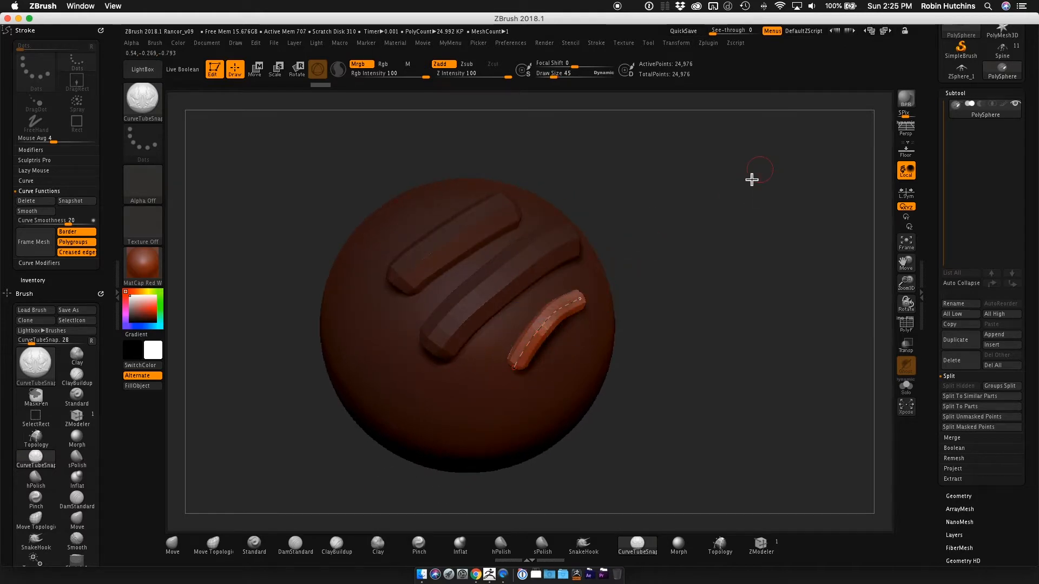
Delete the active curve from the slim tube and inspect the tube from several angles.
{"action": "left_click_drag", "start_coordinate": [752, 180], "coordinate": [667, 225]}
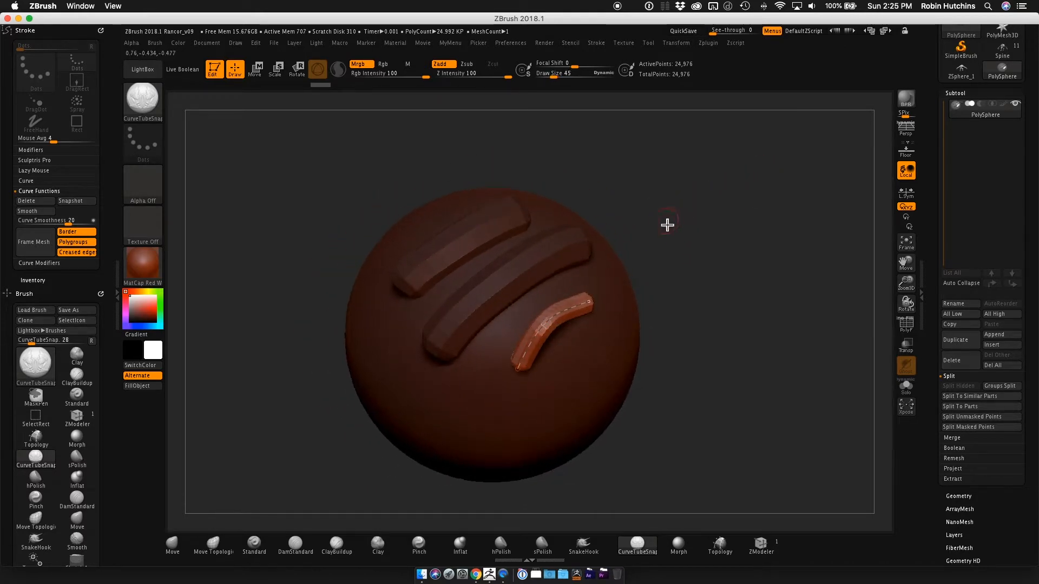
{"action": "left_click", "coordinate": [43, 208]}
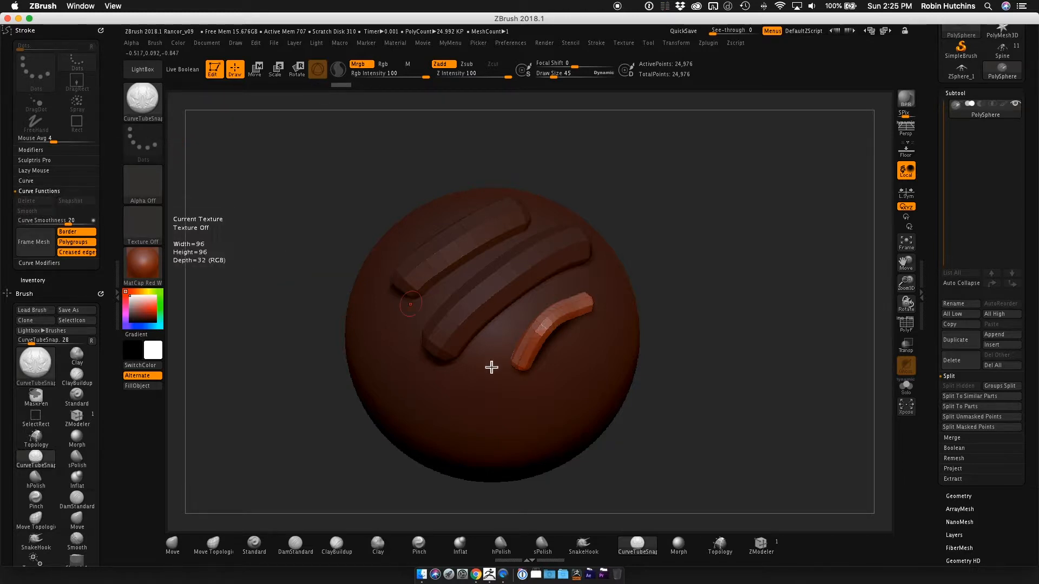
{"action": "right_click_drag", "start_coordinate": [564, 323], "coordinate": [537, 319]}
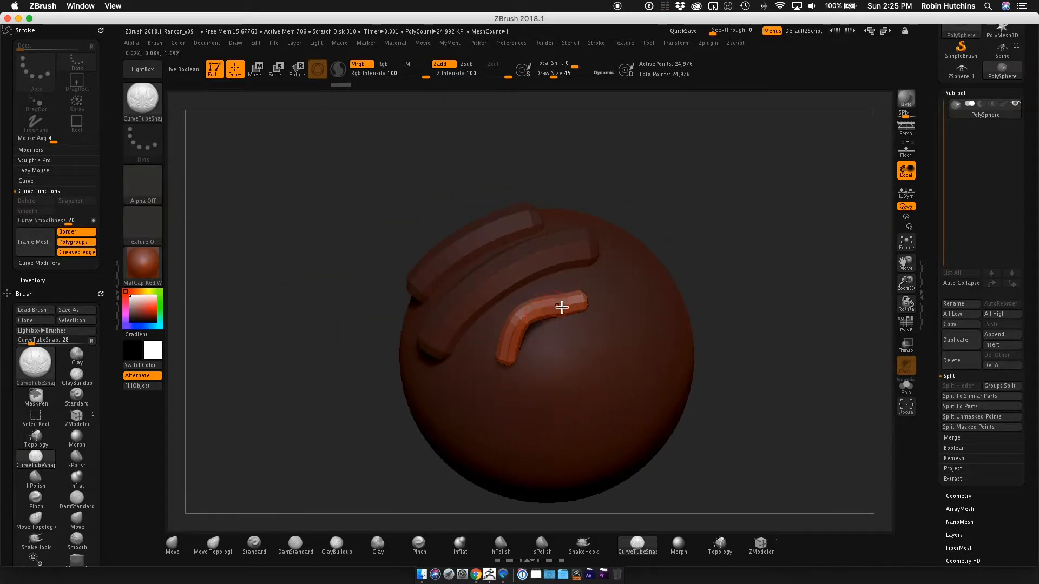
{"action": "left_click_drag", "start_coordinate": [732, 245], "coordinate": [248, 148]}
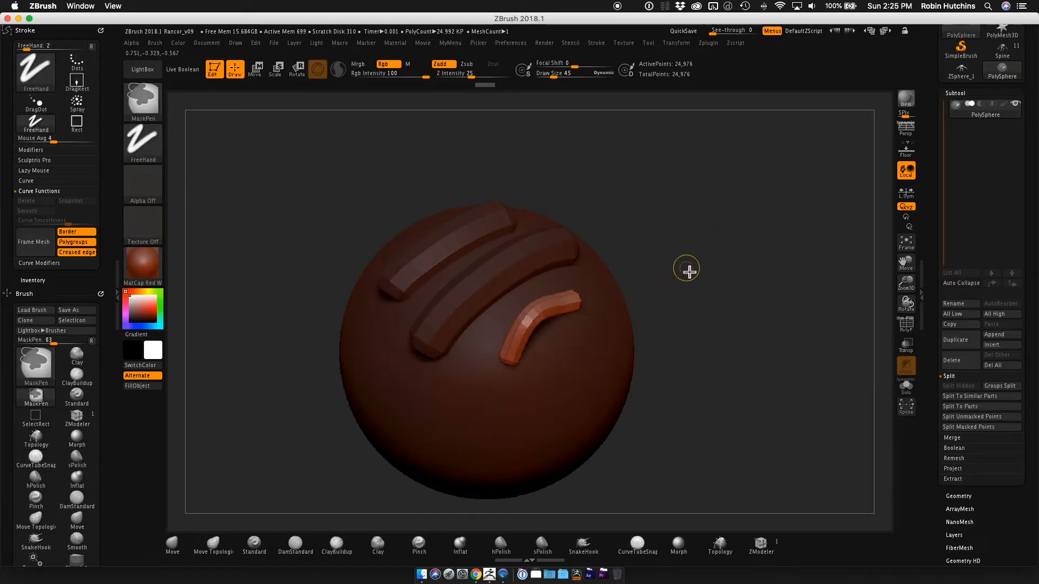
{"action": "key", "text": "ctrl"}
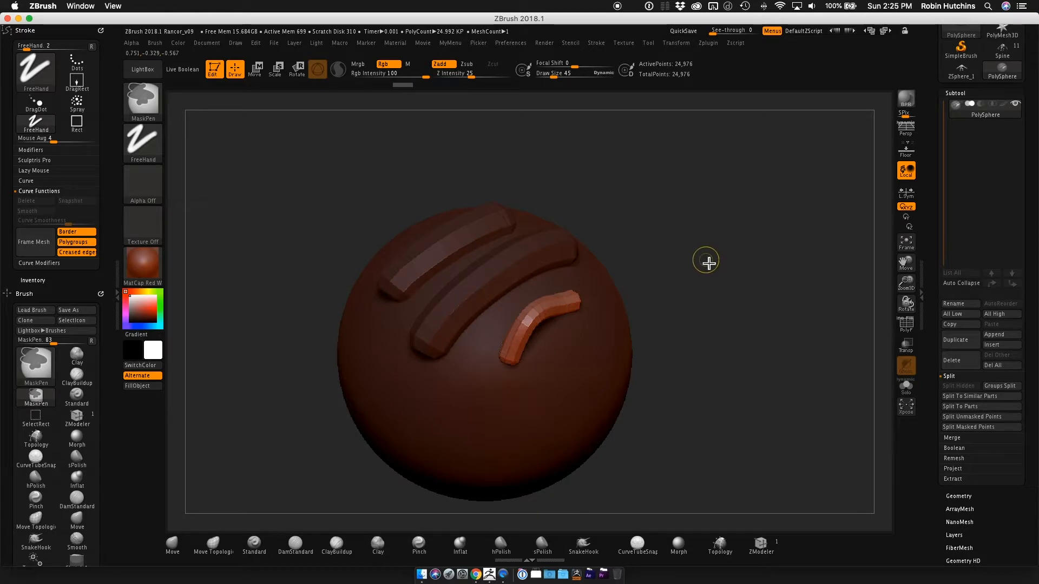
{"action": "mouse_move", "coordinate": [721, 249]}
{"action": "left_mouse_down"}
{"action": "mouse_move", "coordinate": [702, 249]}
{"action": "mouse_move", "coordinate": [772, 246]}
{"action": "left_mouse_up"}
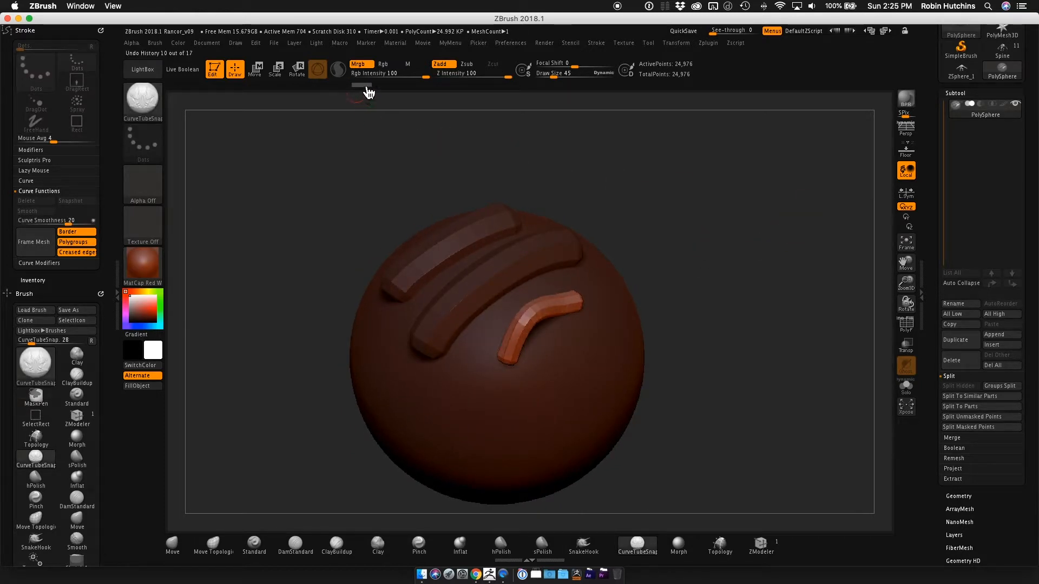
Step back through the undo history to the bare sphere and draw a thin zigzag tube diagonally across it.
{"action": "left_click_drag", "start_coordinate": [368, 93], "coordinate": [248, 96]}
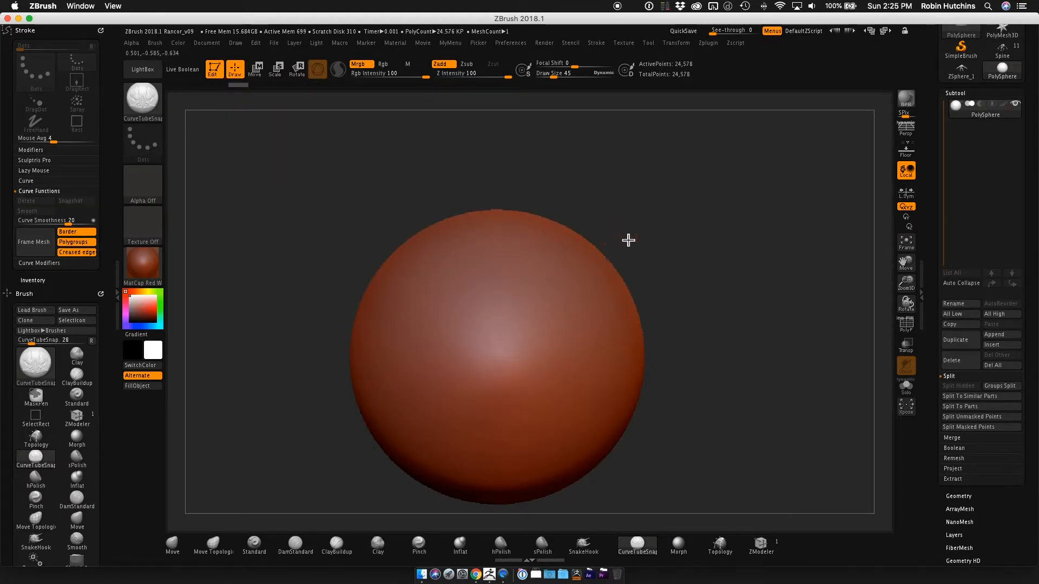
{"action": "left_click_drag", "start_coordinate": [712, 222], "coordinate": [710, 181], "text": "alt"}
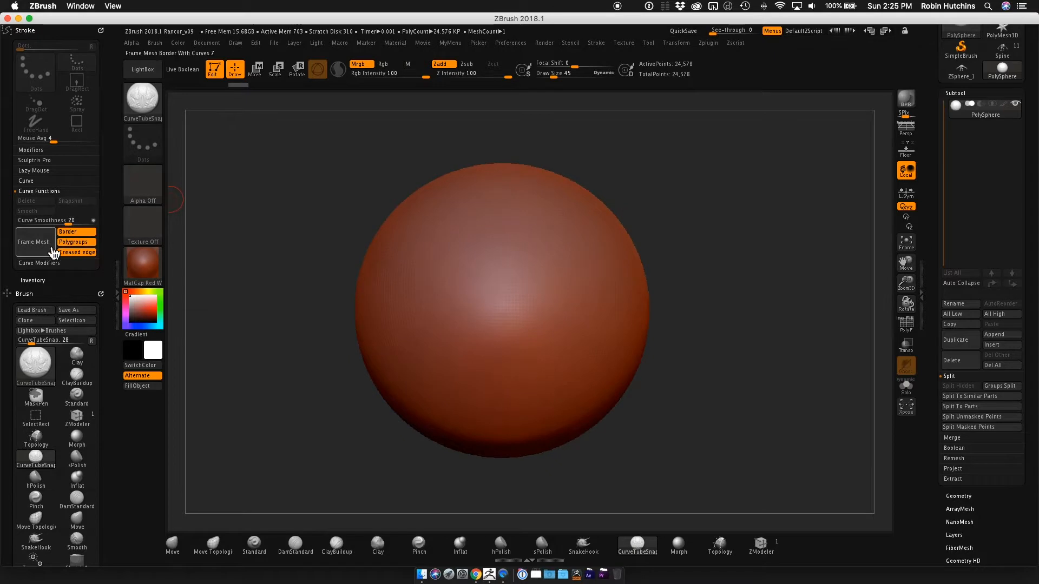
{"action": "mouse_move", "coordinate": [437, 364]}
{"action": "left_mouse_down"}
{"action": "mouse_move", "coordinate": [477, 267]}
{"action": "mouse_move", "coordinate": [552, 222]}
{"action": "mouse_move", "coordinate": [576, 222]}
{"action": "left_mouse_up"}
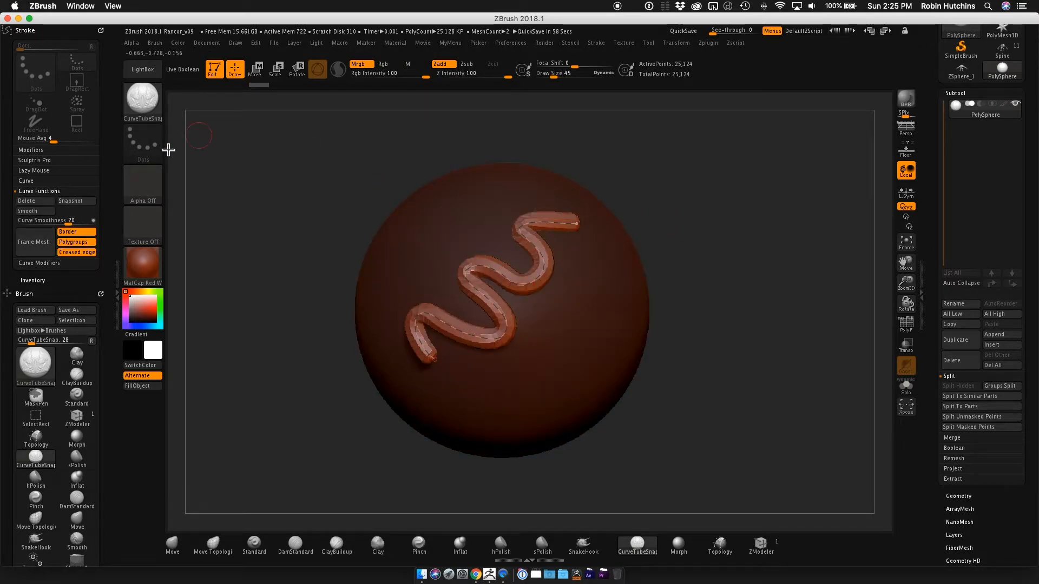
Try smoothing the zigzag curve several times and updating its tube, and undo the smoothing.
{"action": "left_click", "coordinate": [80, 208]}
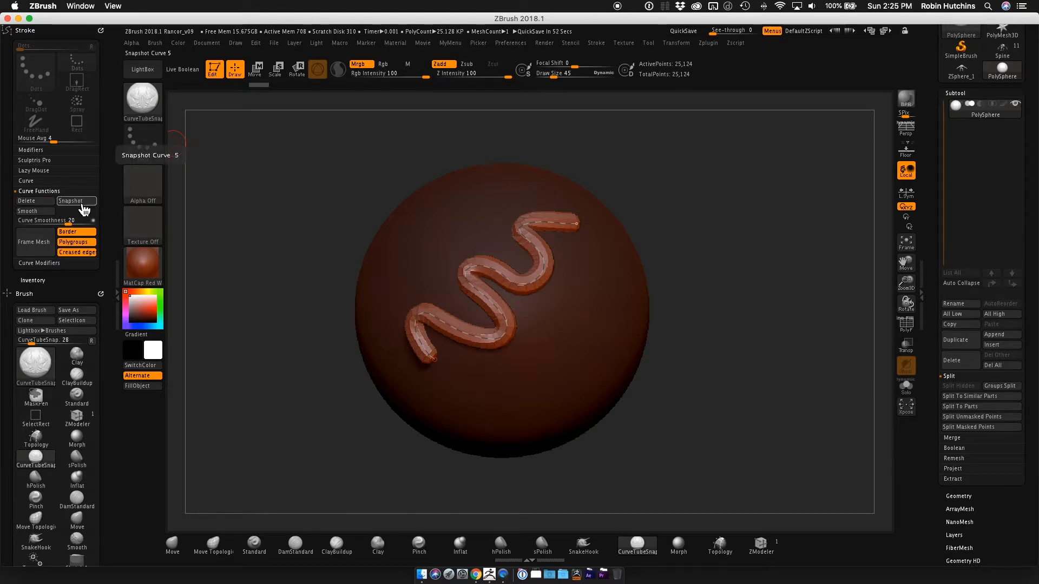
{"action": "left_click", "coordinate": [41, 212]}
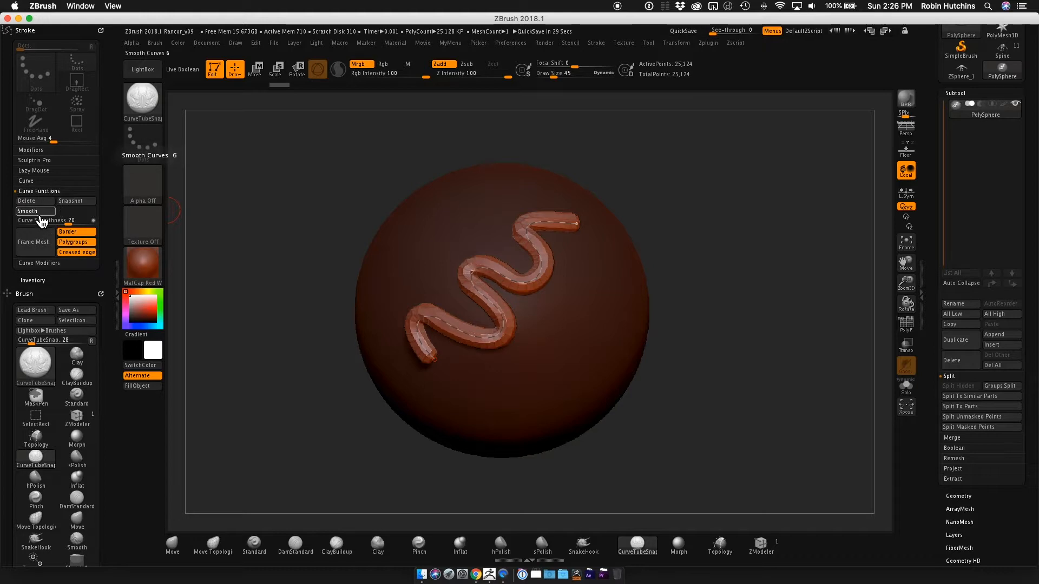
{"action": "left_click", "coordinate": [37, 212]}
{"action": "left_click", "coordinate": [40, 217]}
{"action": "left_click", "coordinate": [41, 217]}
{"action": "left_click", "coordinate": [40, 219]}
{"action": "left_click", "coordinate": [41, 217]}
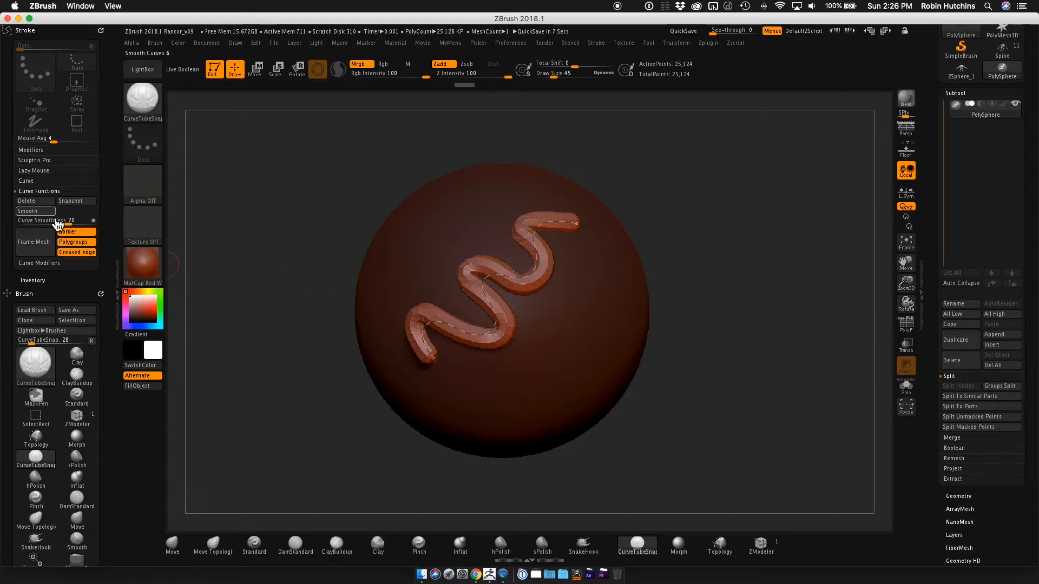
{"action": "left_click", "coordinate": [493, 278]}
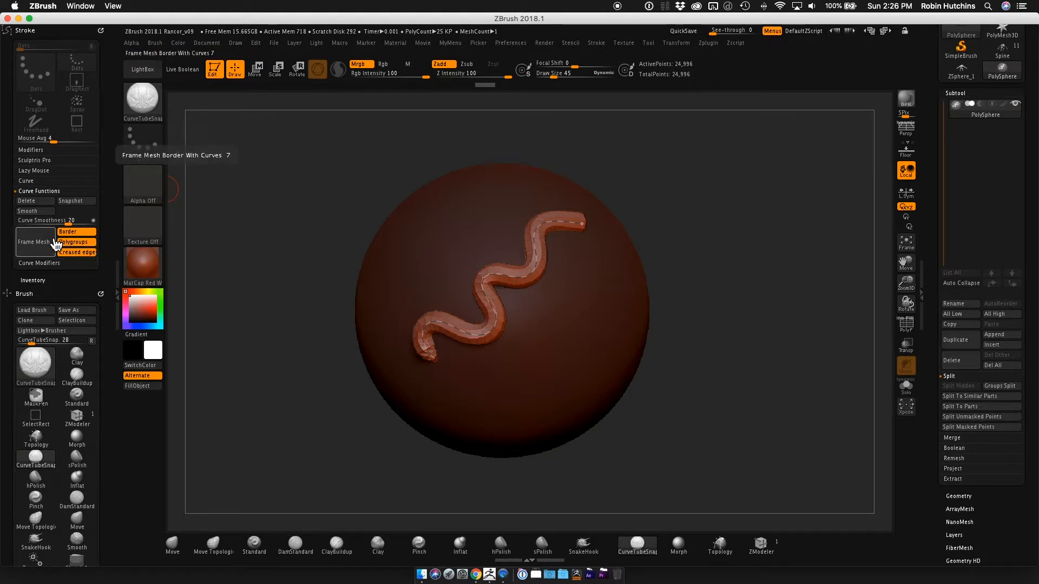
{"action": "key", "text": "ctrl+z"}
{"action": "key", "text": "ctrl+z"}
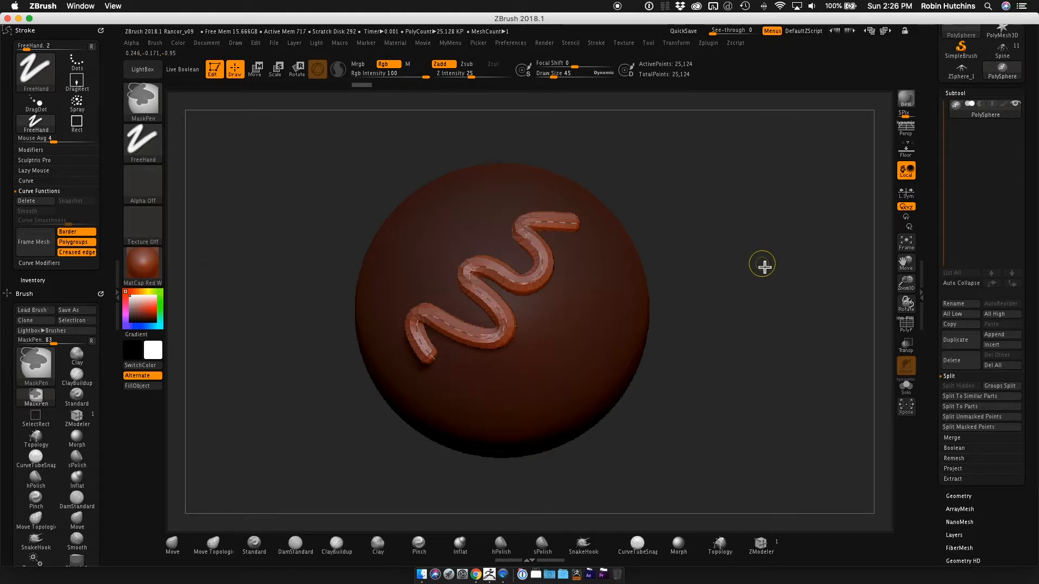
Undo the zigzag tube to get back to the bare sphere.
{"action": "key", "text": "ctrl+z"}
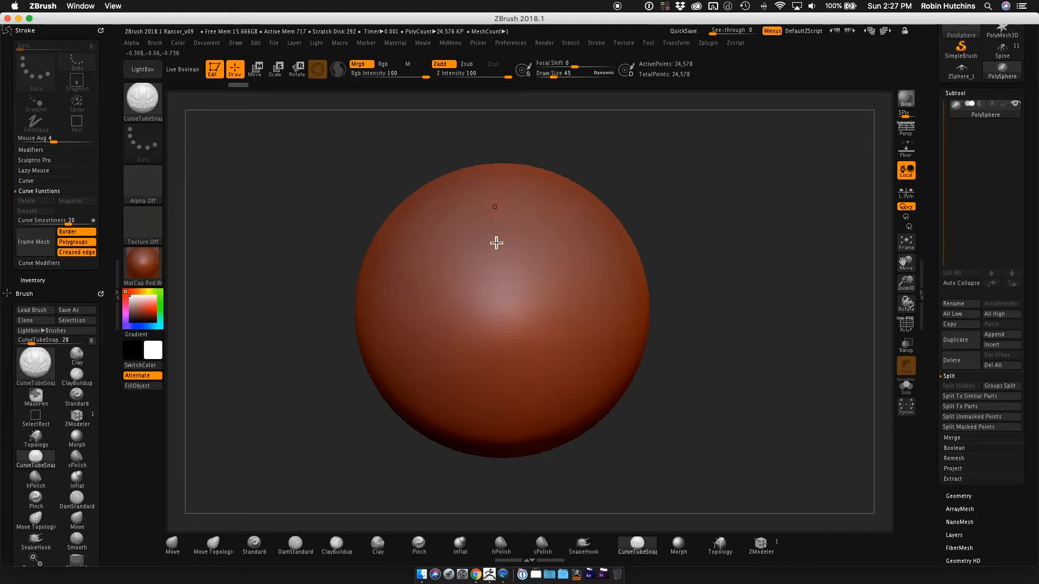
{"action": "left_click_drag", "start_coordinate": [774, 309], "coordinate": [833, 284], "text": "alt"}
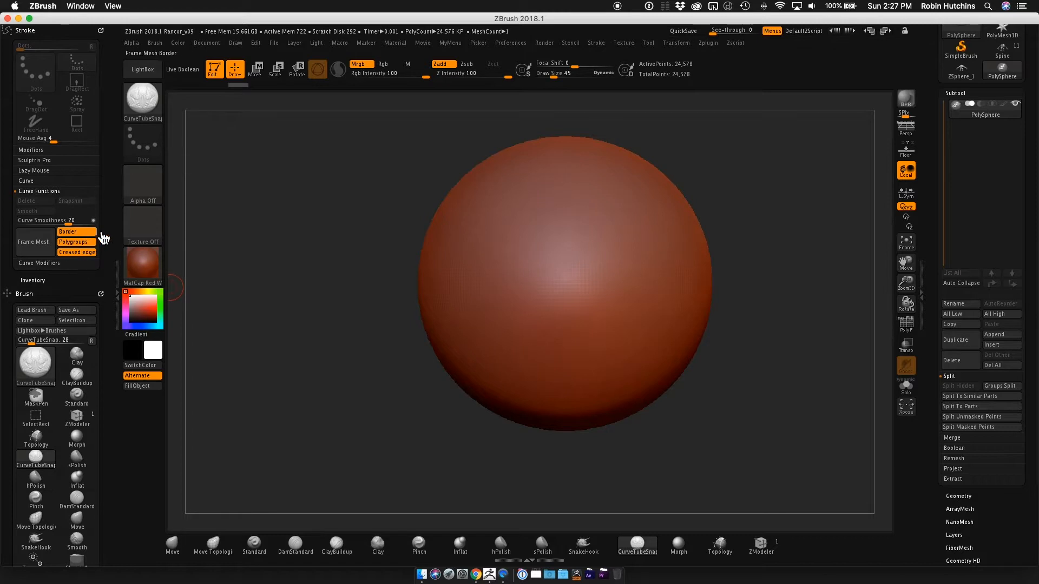
{"action": "mouse_move", "coordinate": [717, 307]}
{"action": "left_mouse_down", "text": "alt"}
{"action": "mouse_move", "coordinate": [701, 341]}
{"action": "mouse_move", "coordinate": [733, 329]}
{"action": "mouse_move", "coordinate": [716, 323]}
{"action": "left_mouse_up", "text": "alt"}
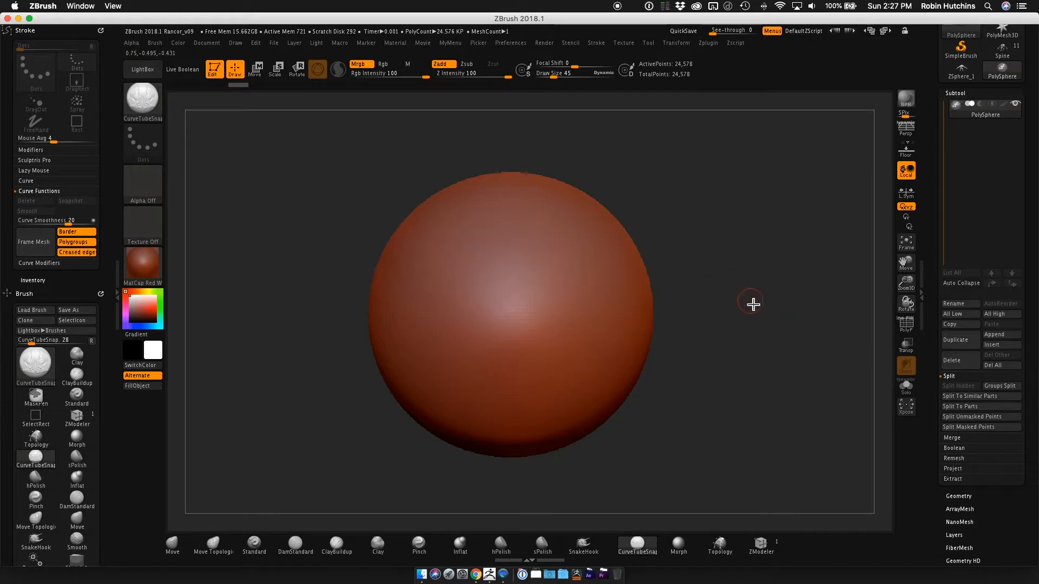
Show the sphere's polyframe and change its material to SkinShade4.
{"action": "left_click", "coordinate": [906, 325]}
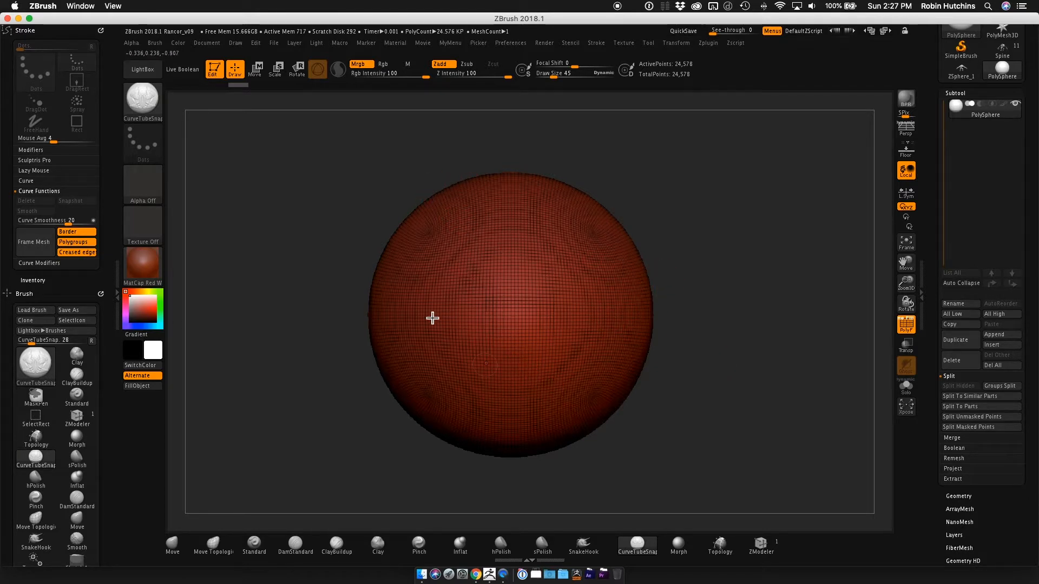
{"action": "left_click", "coordinate": [143, 265]}
{"action": "left_click", "coordinate": [363, 264]}
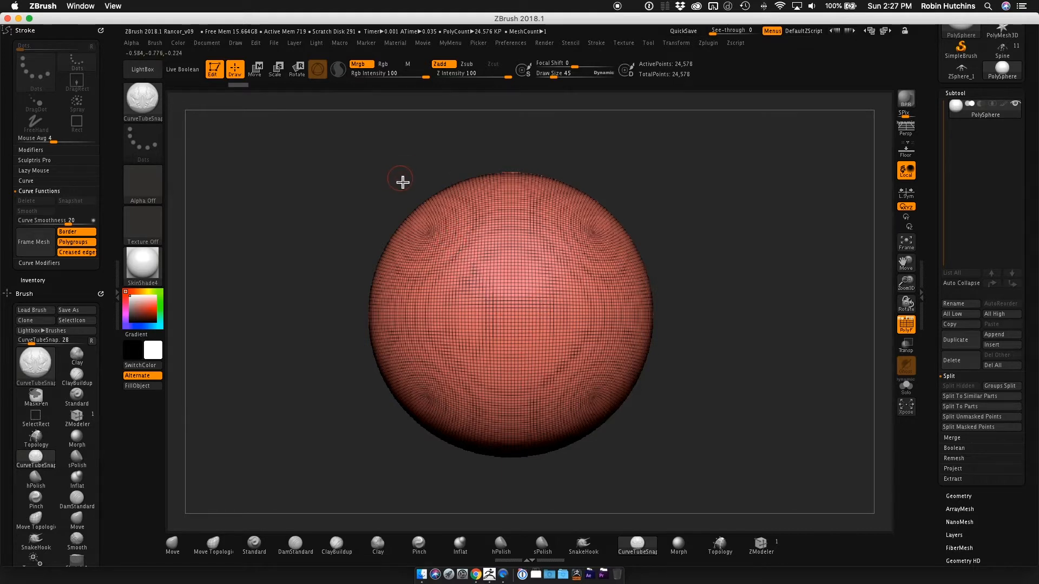
Slice the sphere with the SliceCurve brush along a bent line that separates its upper part into a new polygroup.
{"action": "key", "text": "ctrl+shift"}
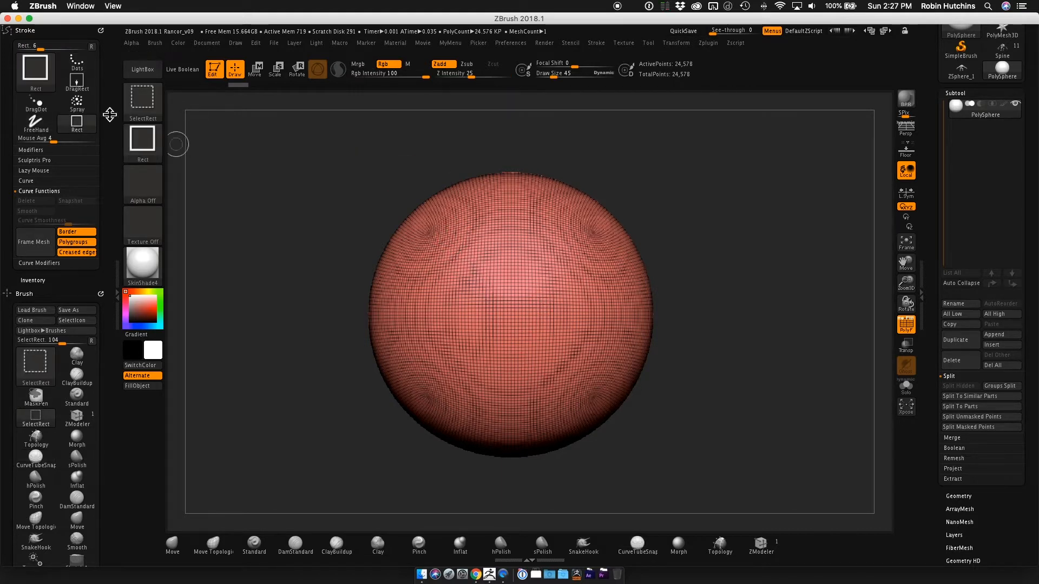
{"action": "left_click", "coordinate": [140, 110]}
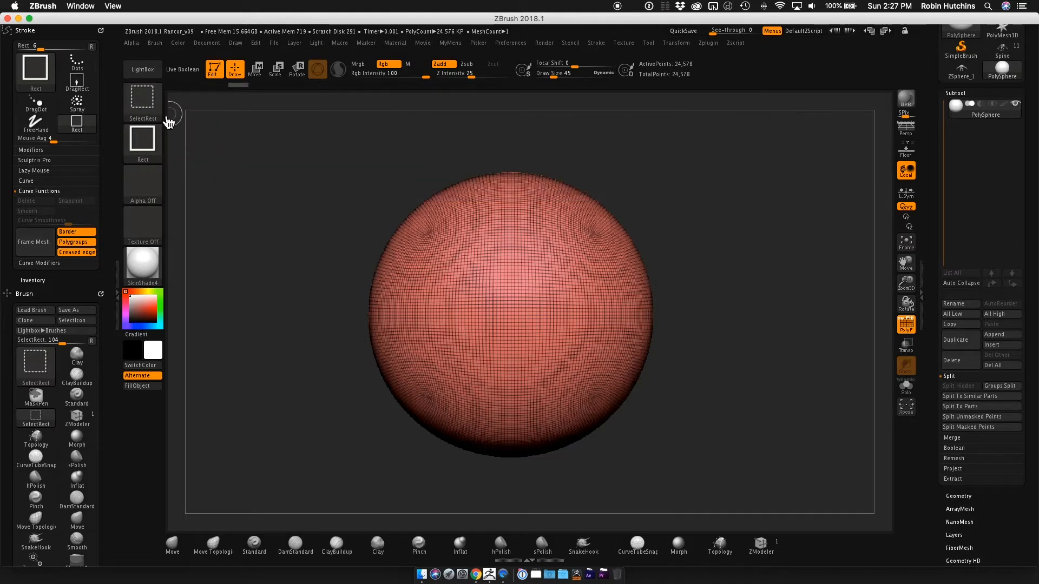
{"action": "left_click", "coordinate": [149, 114]}
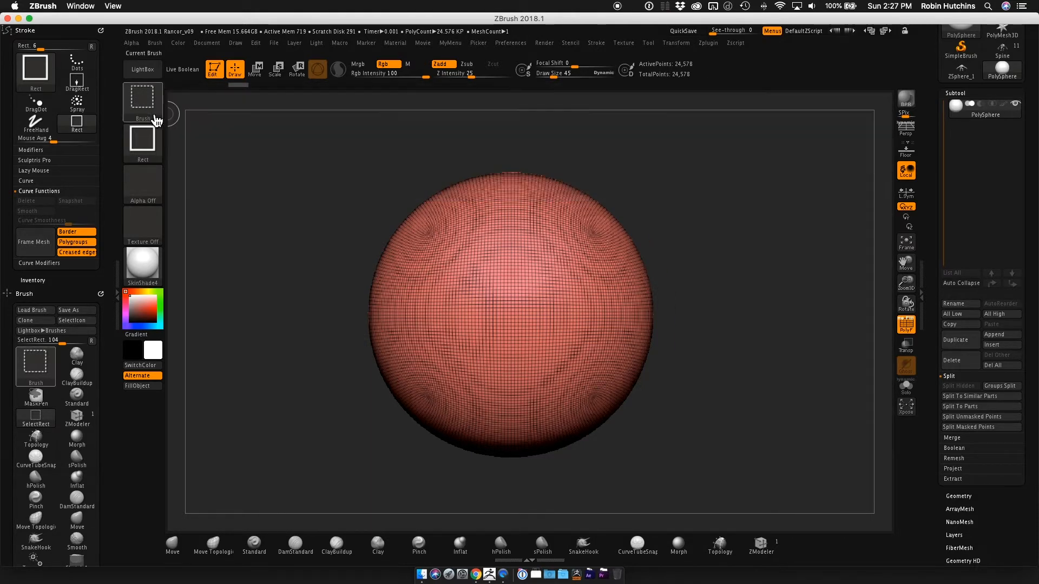
{"action": "left_click", "coordinate": [158, 118]}
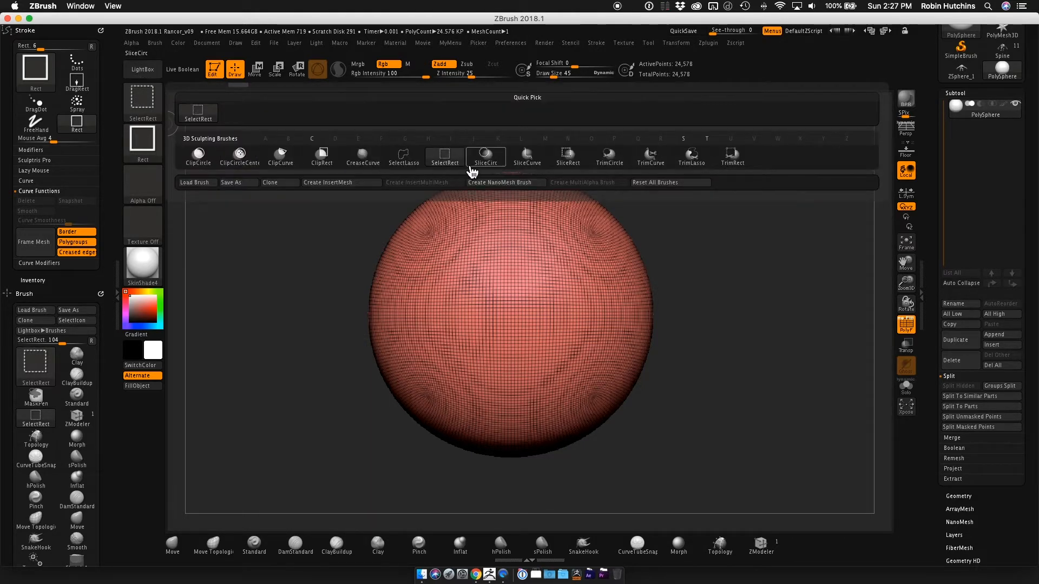
{"action": "left_click", "coordinate": [527, 156]}
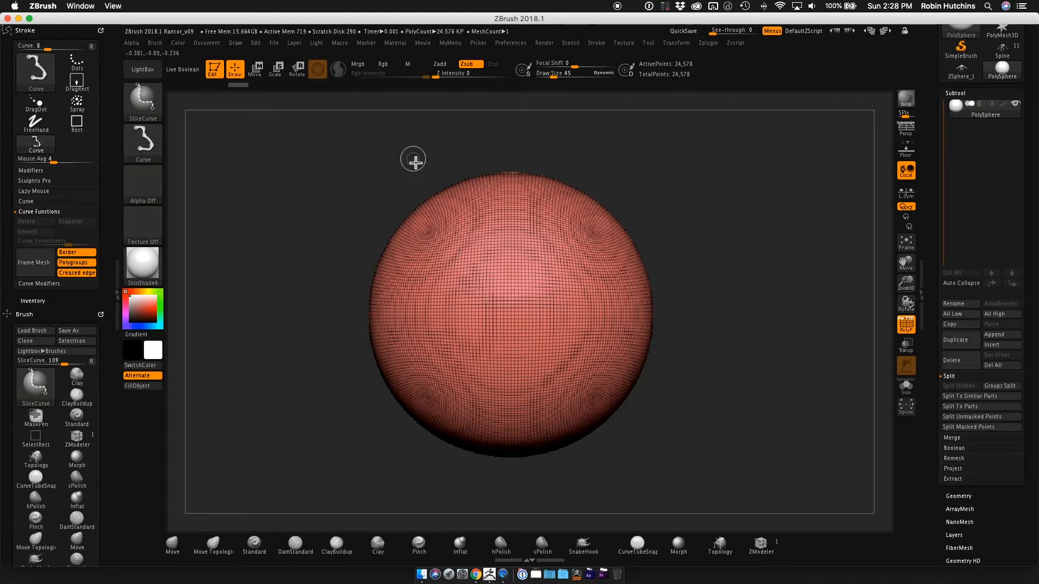
{"action": "mouse_move", "coordinate": [415, 162]}
{"action": "left_mouse_down"}
{"action": "mouse_move", "coordinate": [487, 263]}
{"action": "mouse_move", "coordinate": [459, 286]}
{"action": "mouse_move", "coordinate": [483, 301]}
{"action": "left_mouse_up"}
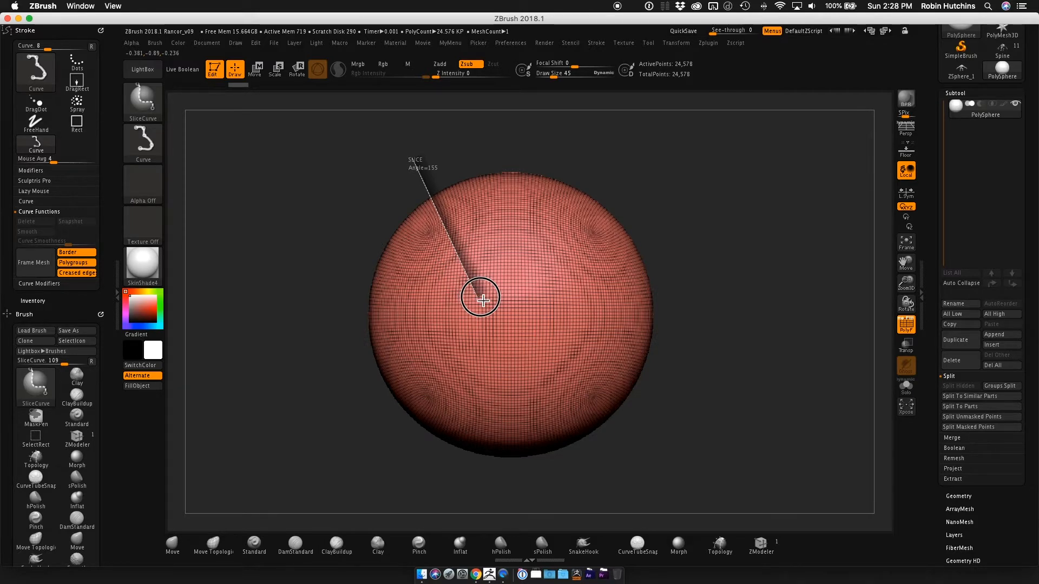
{"action": "mouse_move", "coordinate": [483, 300]}
{"action": "left_mouse_down"}
{"action": "mouse_move", "coordinate": [584, 336]}
{"action": "mouse_move", "coordinate": [709, 235]}
{"action": "left_mouse_up"}
{"action": "key", "text": "alt"}
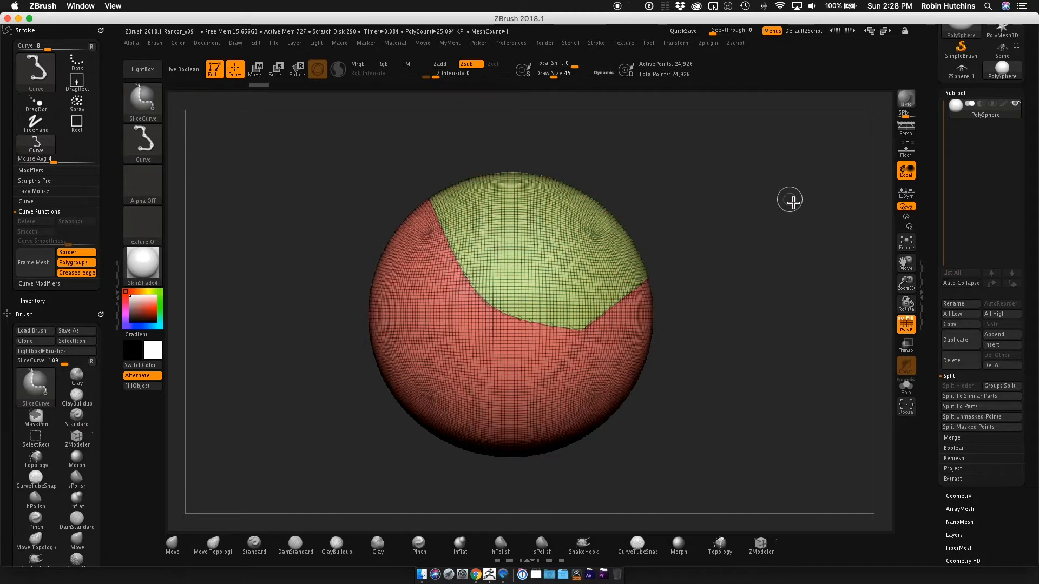
Return to the CurveTubeSnap brush and display the polygroup colours without the wireframe lines.
{"action": "left_click", "coordinate": [638, 543]}
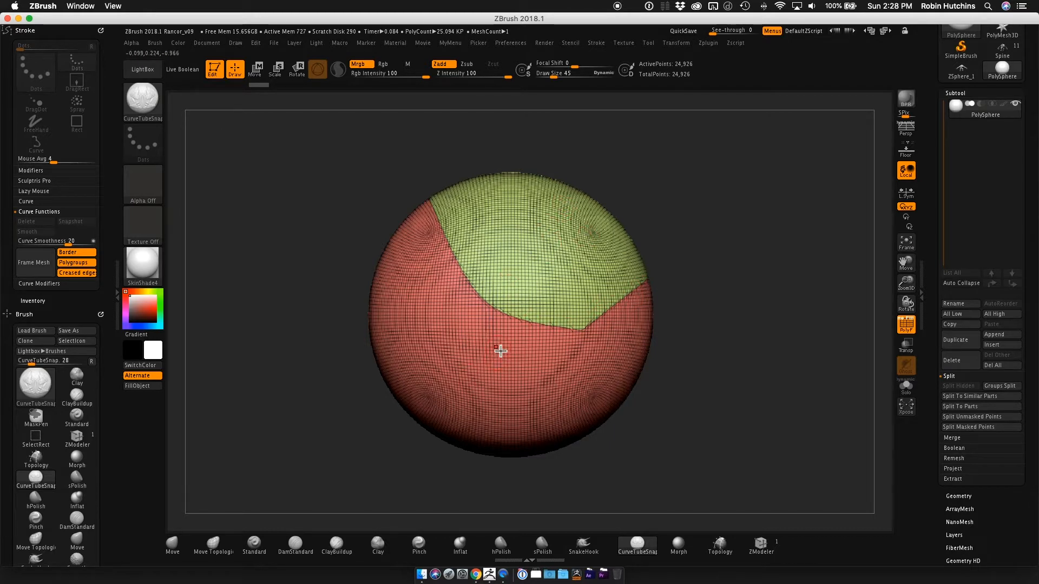
{"action": "left_click", "coordinate": [907, 325]}
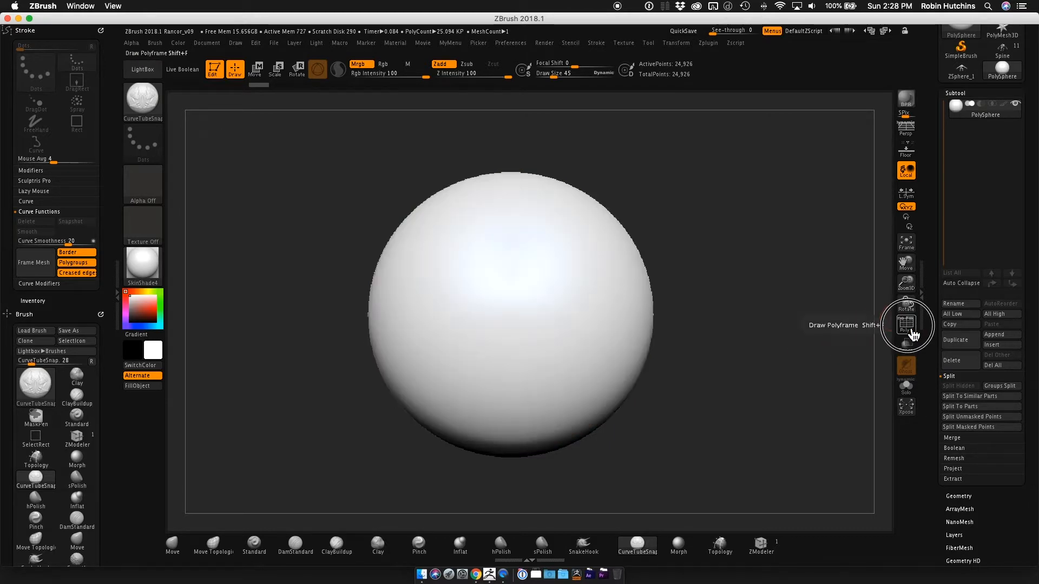
{"action": "left_click", "coordinate": [906, 325]}
{"action": "left_click", "coordinate": [907, 326]}
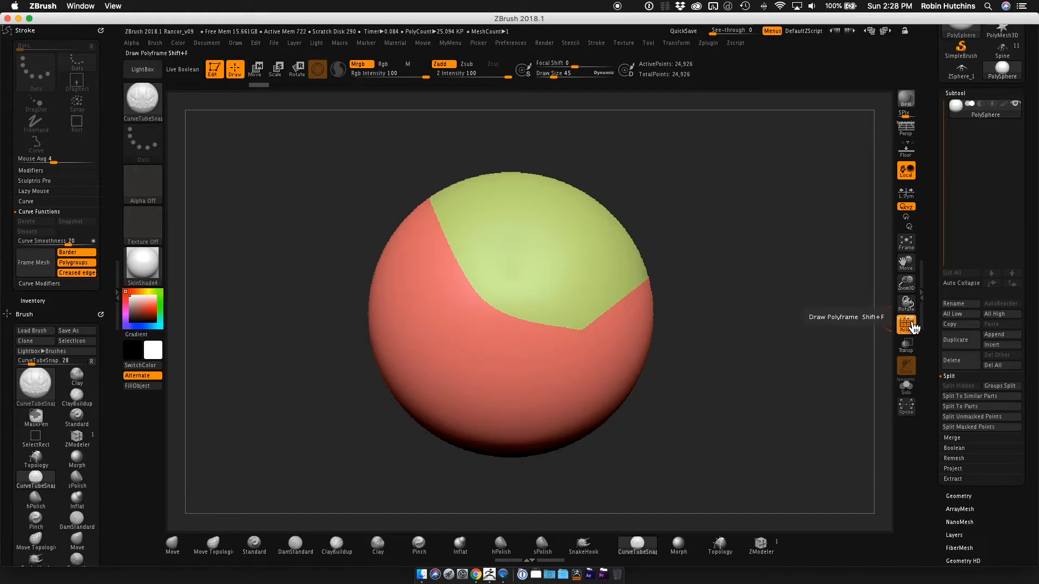
Examine the border between the two polygroups from several angles around the sphere.
{"action": "left_click_drag", "start_coordinate": [664, 281], "coordinate": [703, 262]}
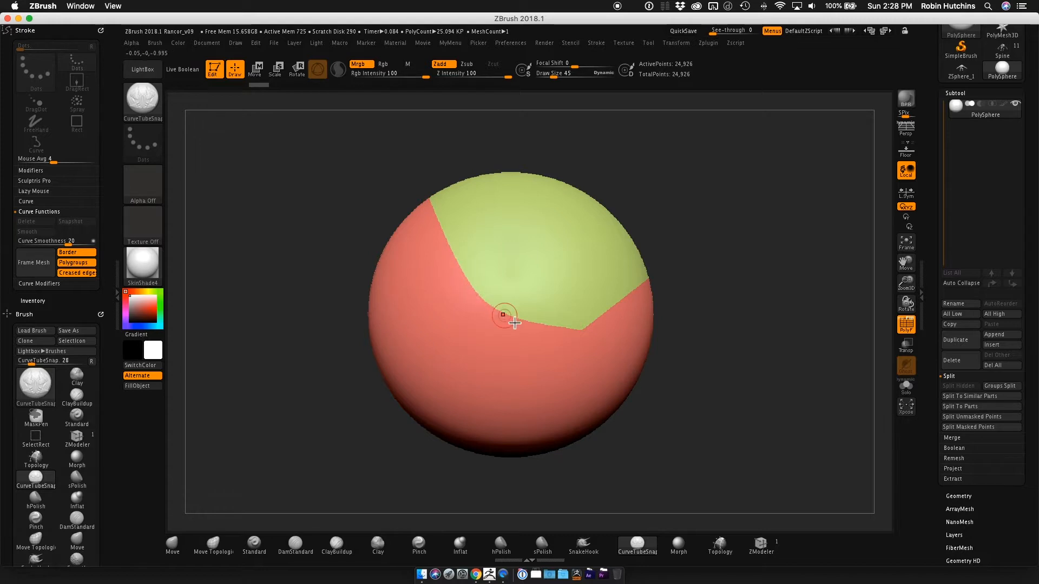
{"action": "left_click_drag", "start_coordinate": [660, 266], "coordinate": [495, 360]}
{"action": "mouse_move", "coordinate": [575, 238]}
{"action": "left_mouse_down"}
{"action": "mouse_move", "coordinate": [552, 242]}
{"action": "mouse_move", "coordinate": [707, 215]}
{"action": "mouse_move", "coordinate": [719, 225]}
{"action": "mouse_move", "coordinate": [575, 223]}
{"action": "left_mouse_up"}
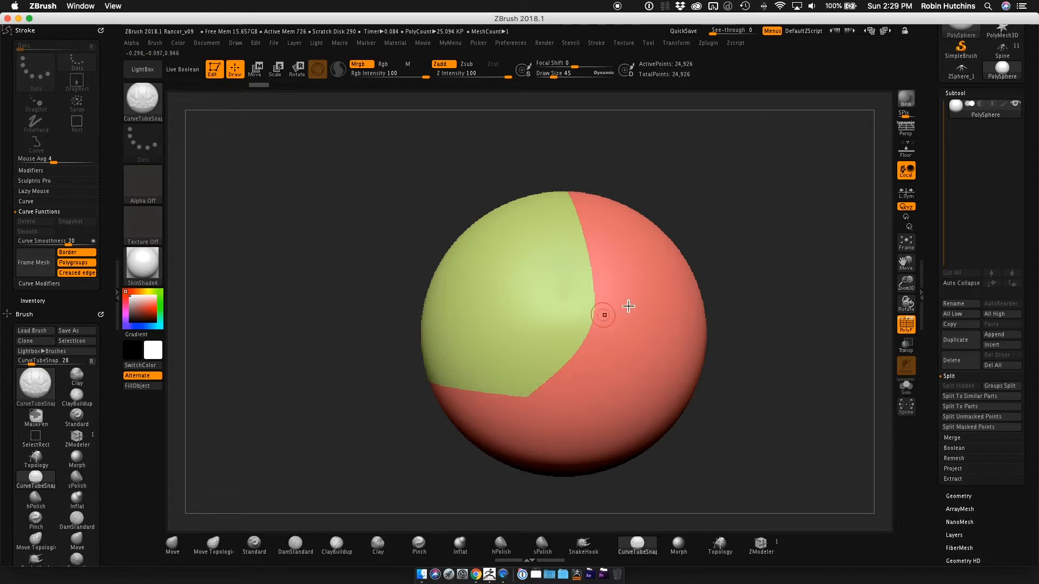
{"action": "left_click_drag", "start_coordinate": [779, 275], "coordinate": [833, 252]}
{"action": "left_click_drag", "start_coordinate": [839, 179], "coordinate": [422, 163], "text": "alt"}
{"action": "left_click_drag", "start_coordinate": [466, 208], "coordinate": [510, 222]}
{"action": "left_click_drag", "start_coordinate": [444, 233], "coordinate": [741, 263], "text": "alt"}
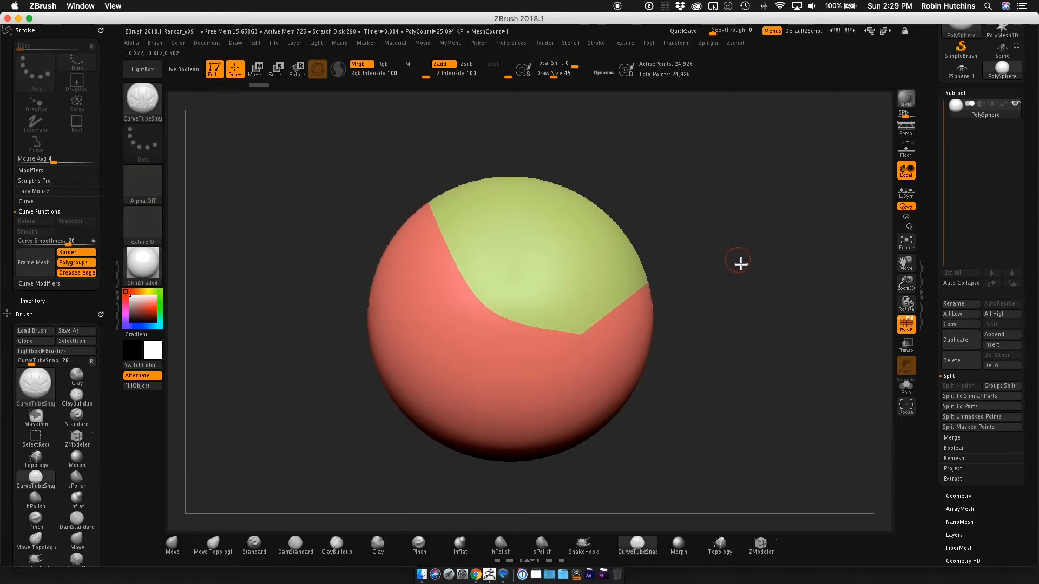
Frame the mesh with a curve along the polygroup border only, with Border and Creased edges turned off.
{"action": "left_click", "coordinate": [85, 255]}
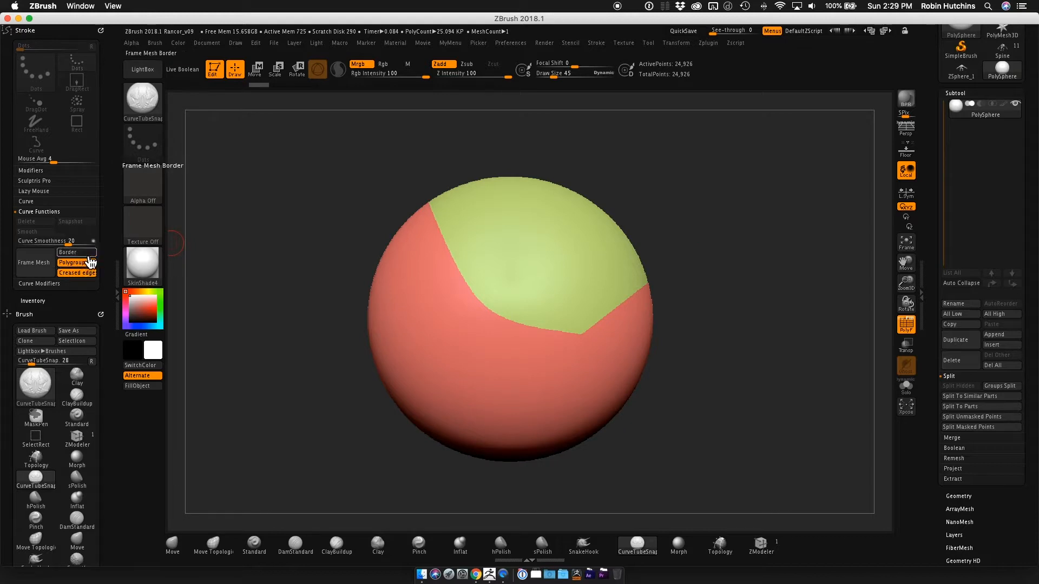
{"action": "left_click", "coordinate": [89, 275]}
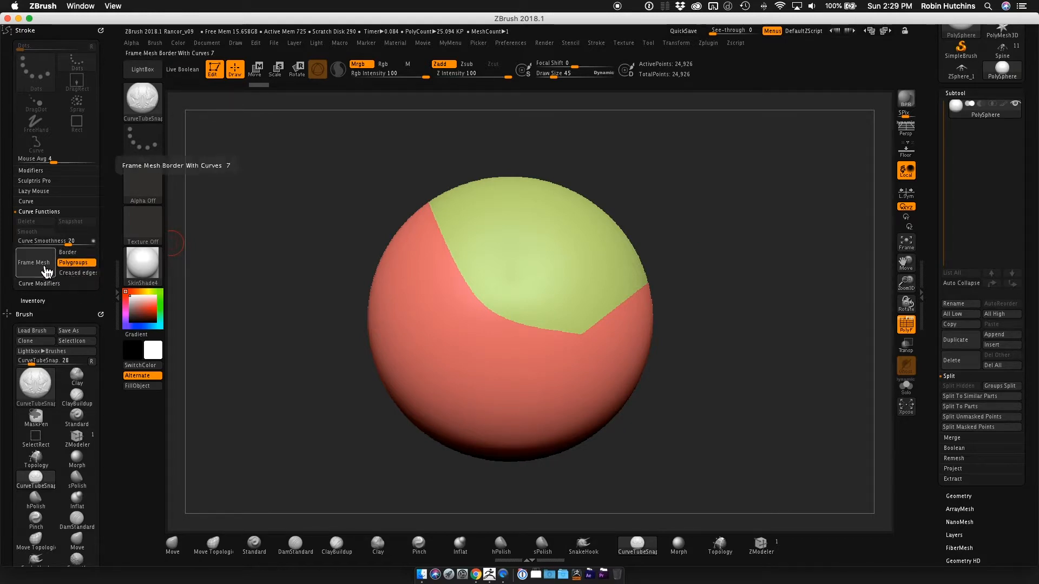
{"action": "left_click", "coordinate": [43, 268]}
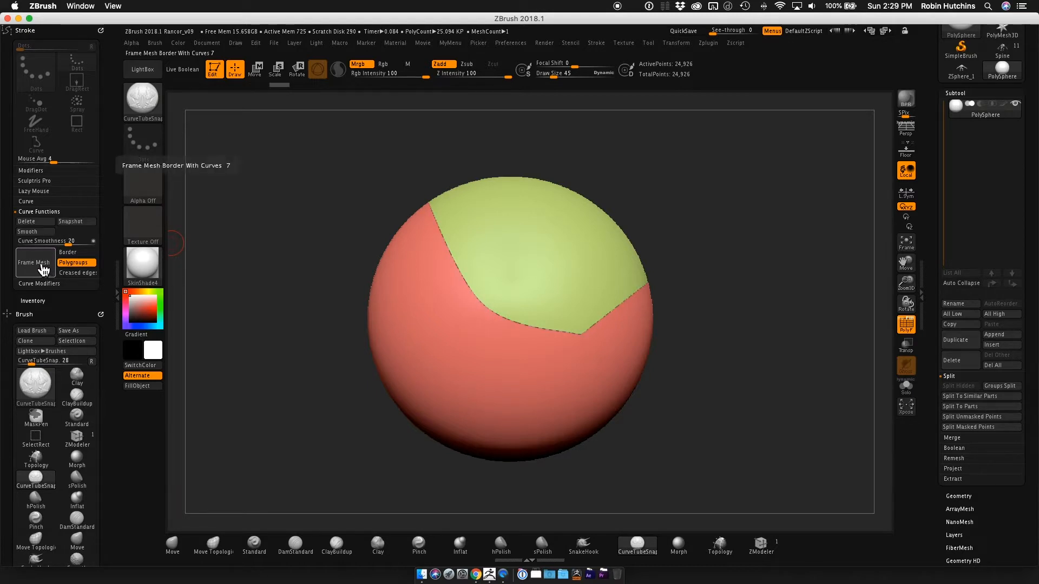
{"action": "left_click_drag", "start_coordinate": [737, 369], "coordinate": [902, 373], "text": "alt"}
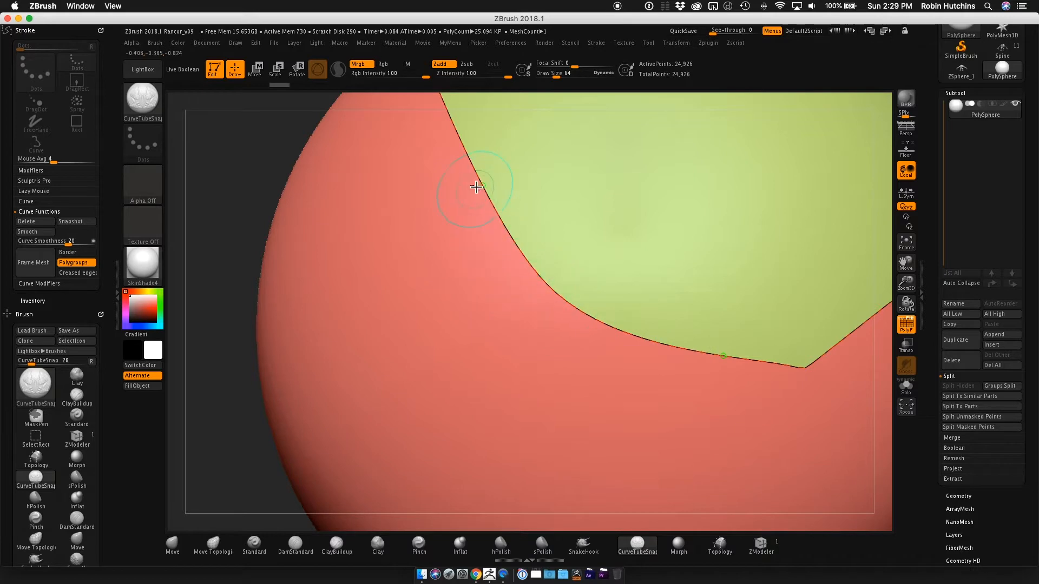
{"action": "right_click_drag", "start_coordinate": [682, 252], "coordinate": [514, 250], "text": "alt"}
{"action": "right_click_drag", "start_coordinate": [715, 242], "coordinate": [531, 277], "text": "alt"}
{"action": "right_click_drag", "start_coordinate": [731, 211], "coordinate": [711, 282]}
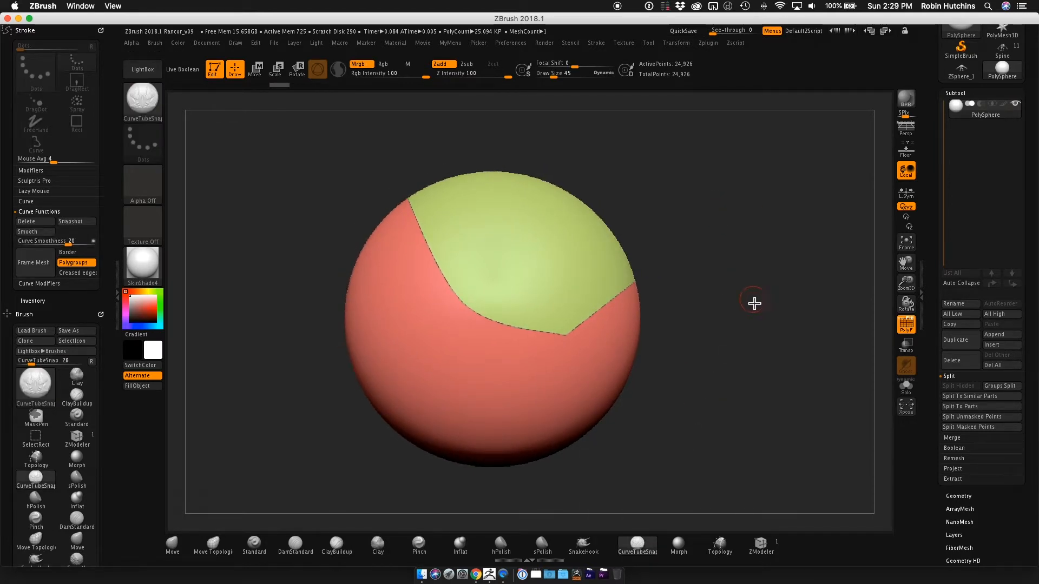
Raise the draw size to 69 and generate a tube along the framed polygroup curve, inspecting it from the side.
{"action": "key", "text": "s"}
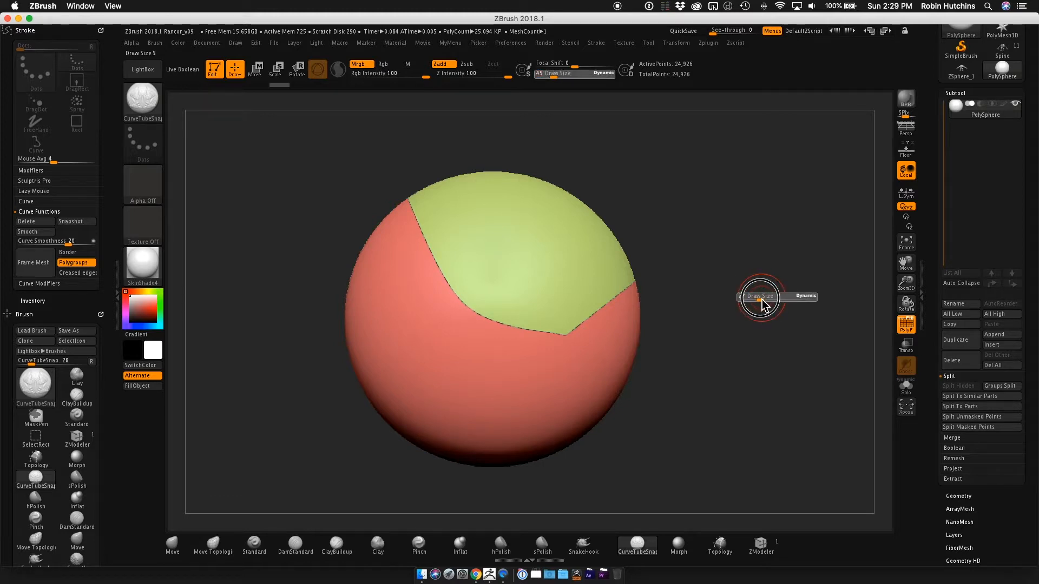
{"action": "left_click_drag", "start_coordinate": [761, 301], "coordinate": [766, 301]}
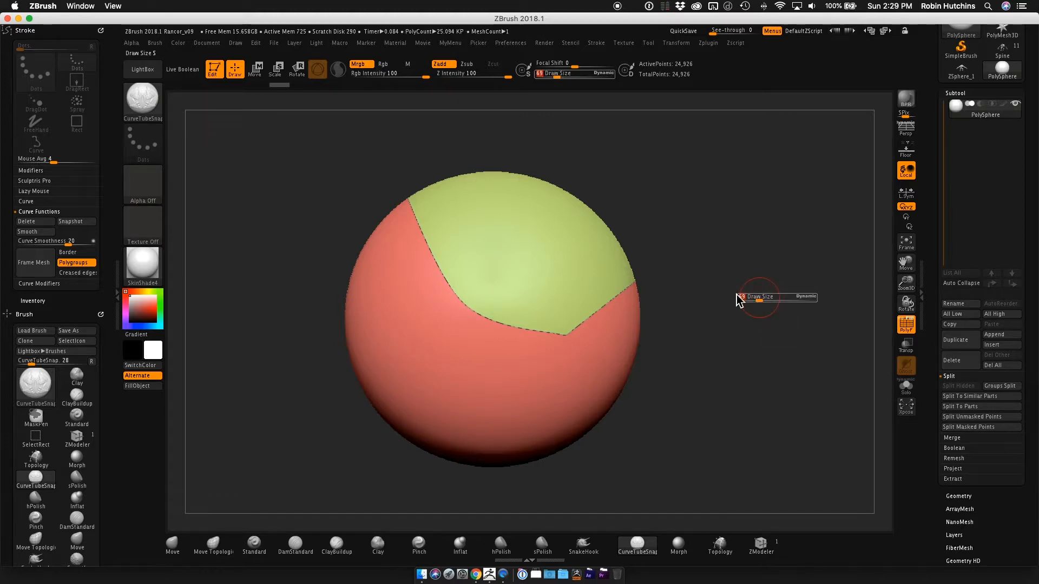
{"action": "left_click", "coordinate": [503, 326]}
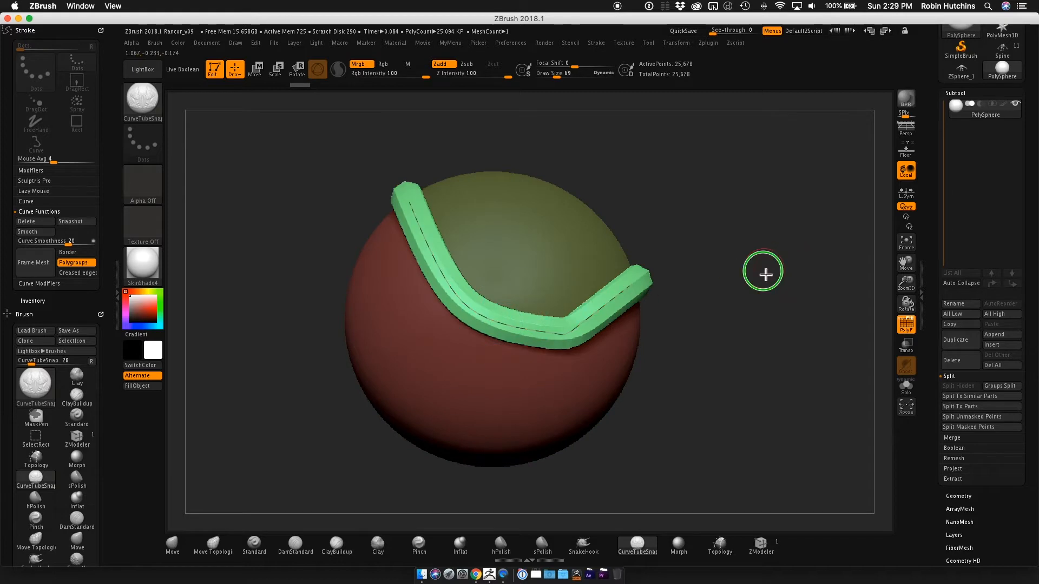
{"action": "left_click_drag", "start_coordinate": [765, 274], "coordinate": [703, 363]}
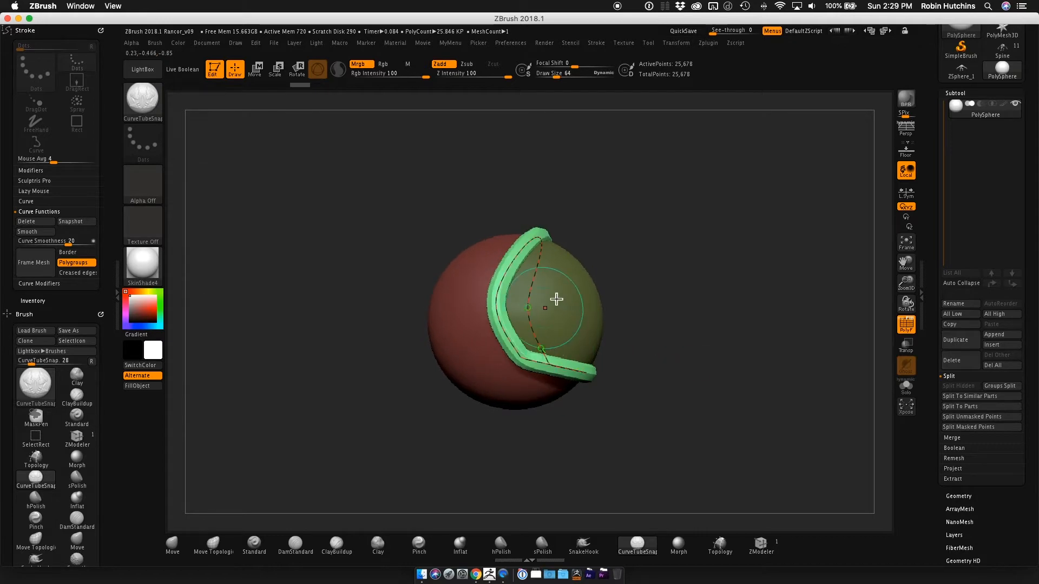
{"action": "left_click_drag", "start_coordinate": [612, 291], "coordinate": [683, 287]}
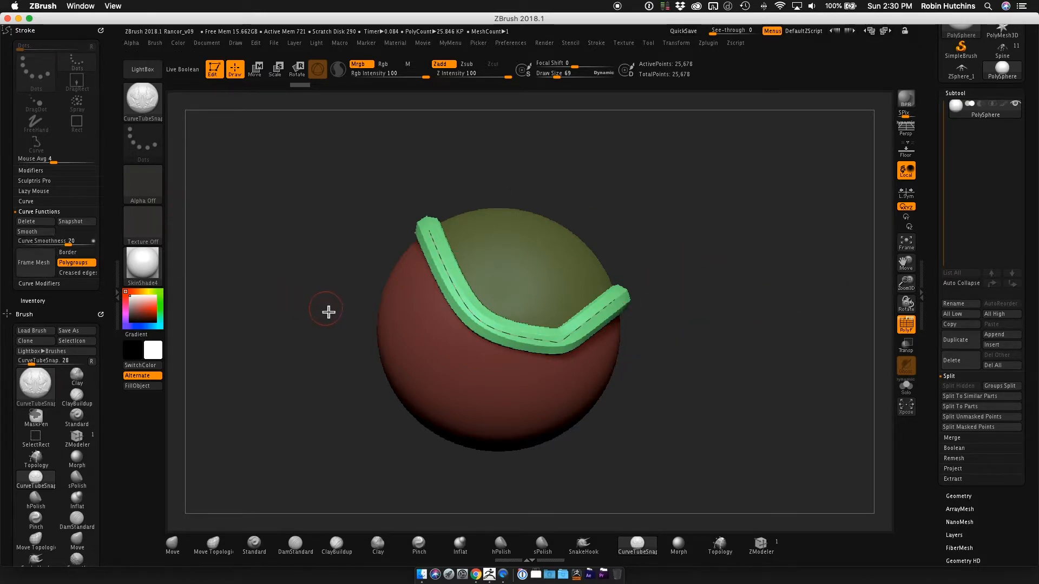
Turn the Border and Creased edges framing options back on and delete the active curve from the tube.
{"action": "left_click", "coordinate": [75, 252]}
{"action": "left_click", "coordinate": [77, 273]}
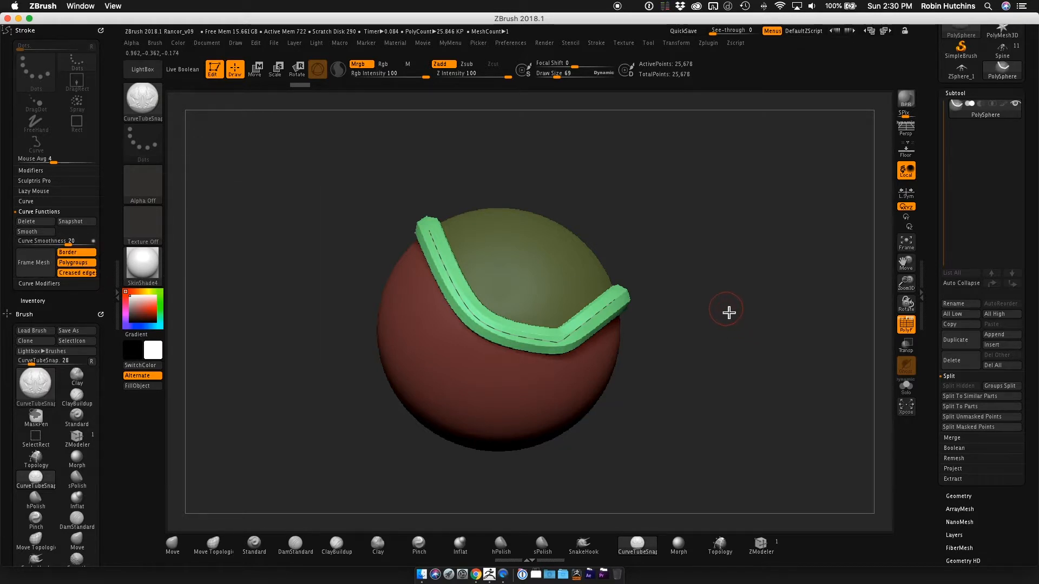
{"action": "left_click", "coordinate": [48, 226]}
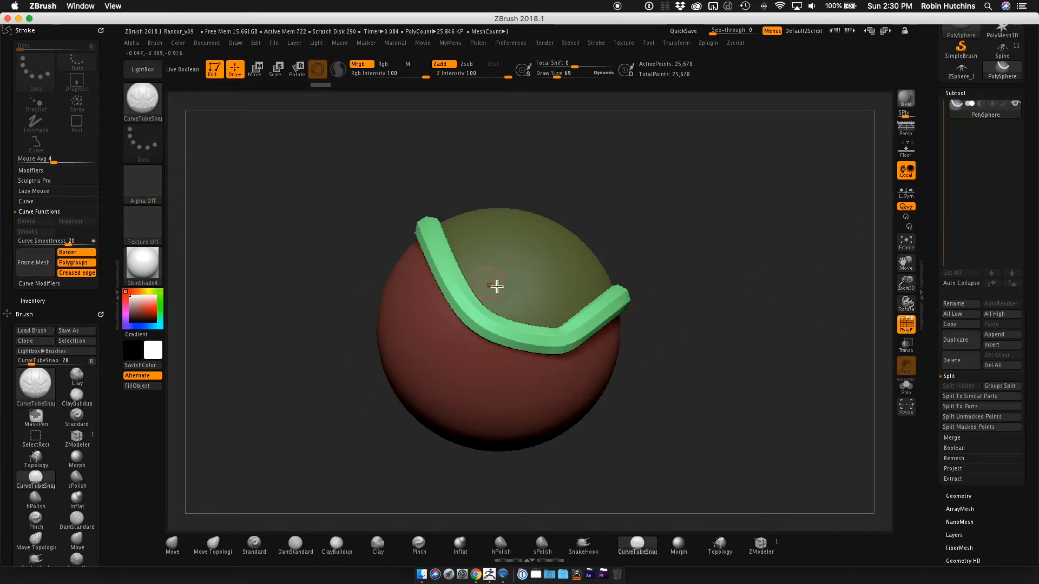
Inspect the tube from several angles and clear the mask from the sphere.
{"action": "mouse_move", "coordinate": [695, 265]}
{"action": "left_mouse_down"}
{"action": "mouse_move", "coordinate": [671, 304]}
{"action": "mouse_move", "coordinate": [703, 227]}
{"action": "mouse_move", "coordinate": [683, 274]}
{"action": "left_mouse_up"}
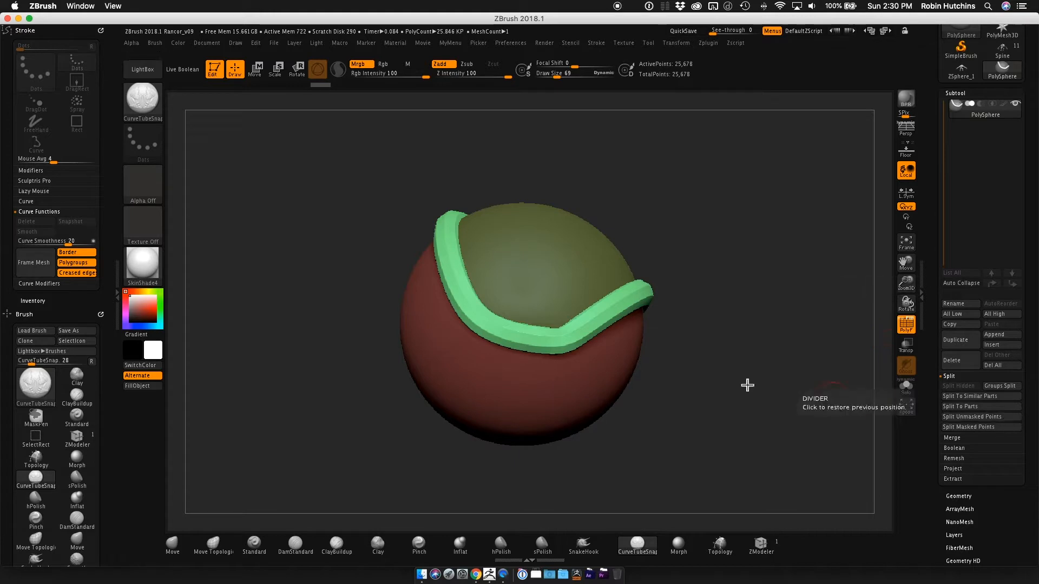
{"action": "right_click_drag", "start_coordinate": [541, 334], "coordinate": [545, 325]}
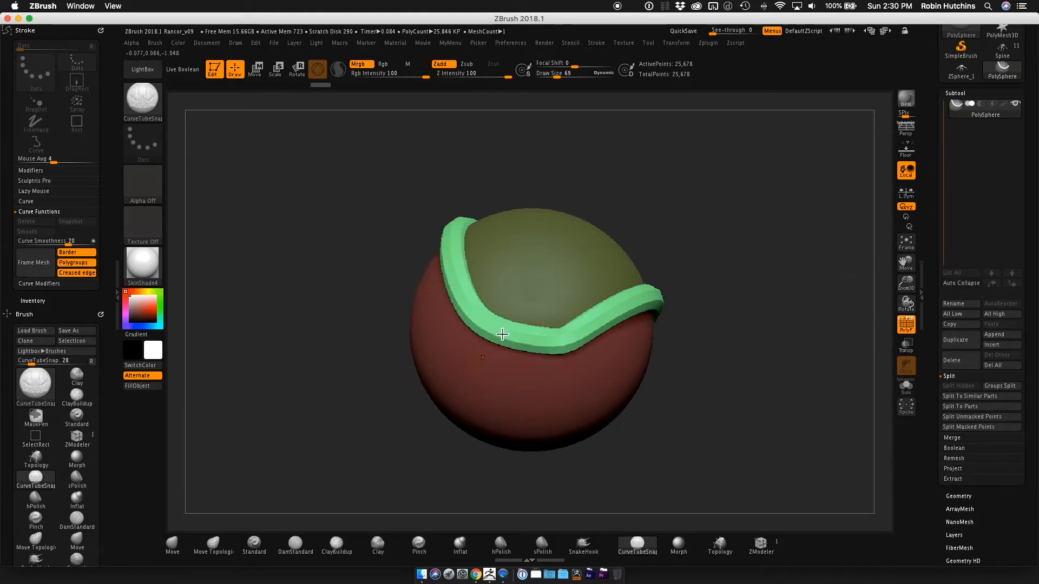
{"action": "right_click_drag", "start_coordinate": [570, 261], "coordinate": [591, 299]}
{"action": "left_click_drag", "start_coordinate": [717, 298], "coordinate": [719, 301]}
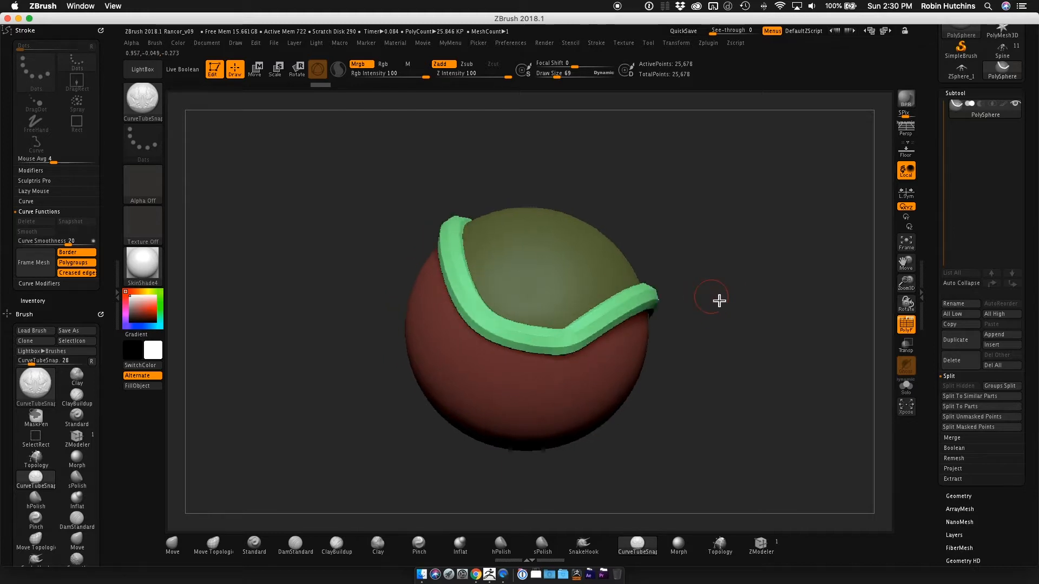
{"action": "left_click_drag", "start_coordinate": [779, 286], "coordinate": [813, 303], "text": "ctrl"}
{"action": "mouse_move", "coordinate": [763, 323]}
{"action": "right_mouse_down"}
{"action": "mouse_move", "coordinate": [709, 296]}
{"action": "mouse_move", "coordinate": [726, 276]}
{"action": "mouse_move", "coordinate": [666, 297]}
{"action": "mouse_move", "coordinate": [668, 336]}
{"action": "mouse_move", "coordinate": [749, 262]}
{"action": "mouse_move", "coordinate": [688, 269]}
{"action": "mouse_move", "coordinate": [702, 278]}
{"action": "mouse_move", "coordinate": [676, 287]}
{"action": "mouse_move", "coordinate": [756, 258]}
{"action": "right_mouse_up"}
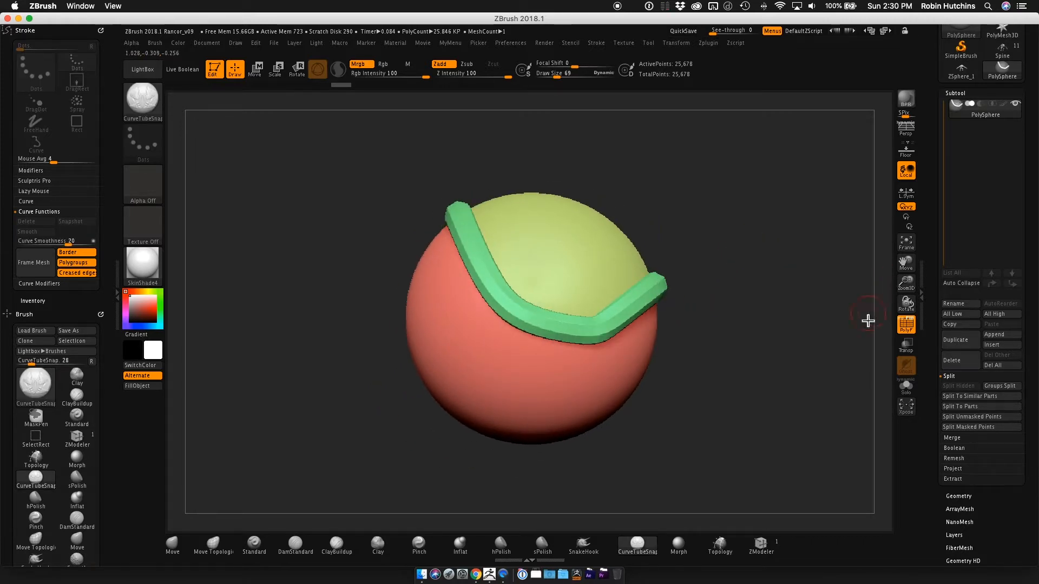
{"action": "right_click_drag", "start_coordinate": [712, 318], "coordinate": [722, 306], "text": "alt"}
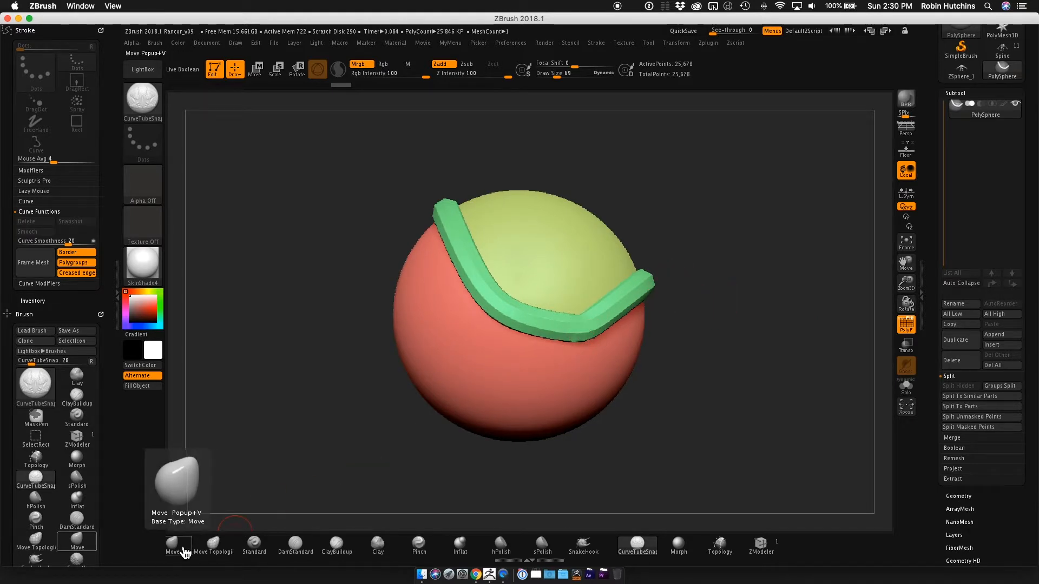
Switch to the Standard brush, isolate the green tube, and split the hidden sphere off into its own subtool.
{"action": "key", "text": "ctrl"}
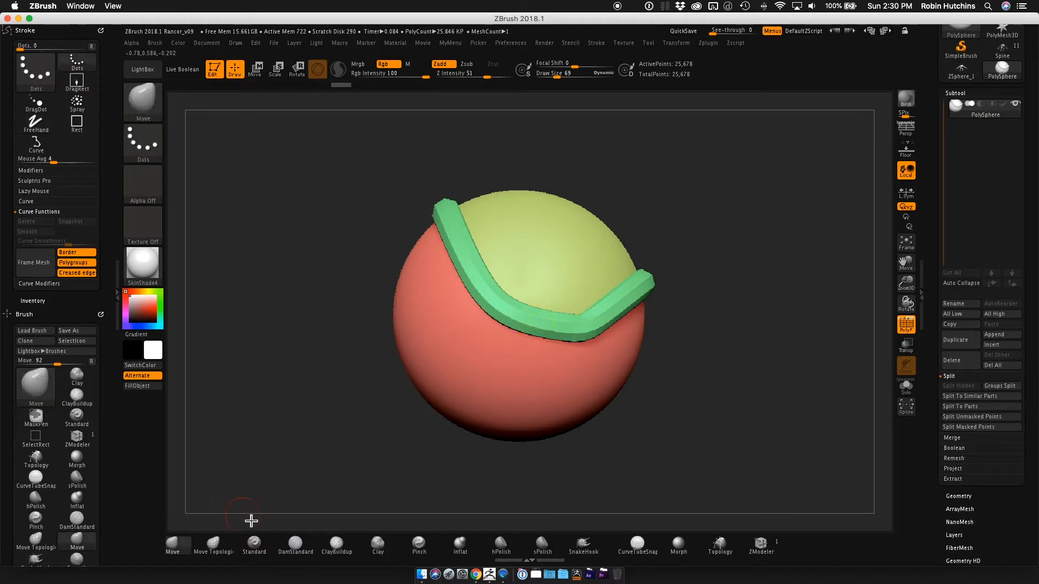
{"action": "left_click", "coordinate": [257, 546]}
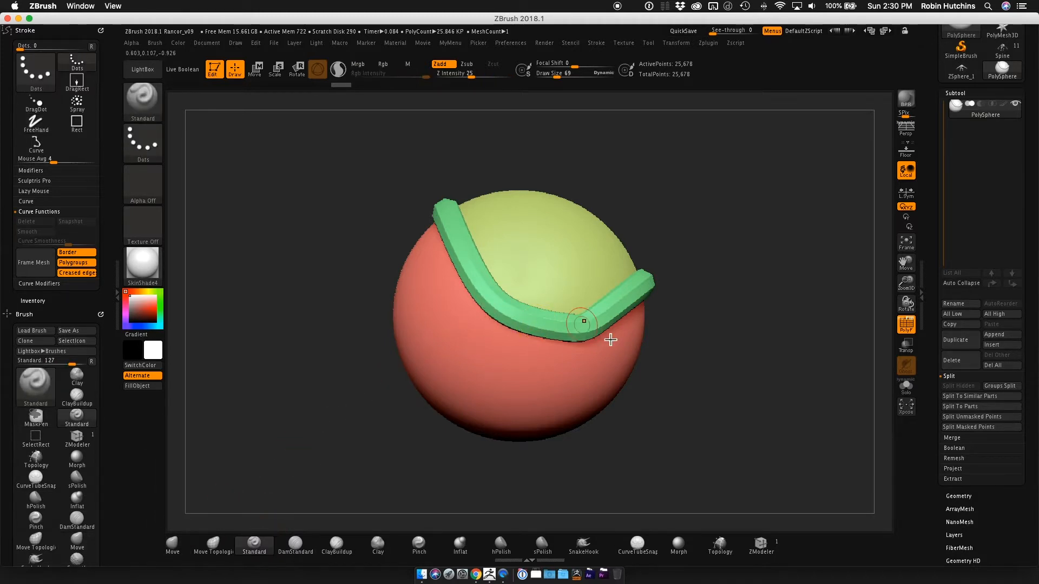
{"action": "left_click", "coordinate": [553, 329], "text": "ctrl+shift"}
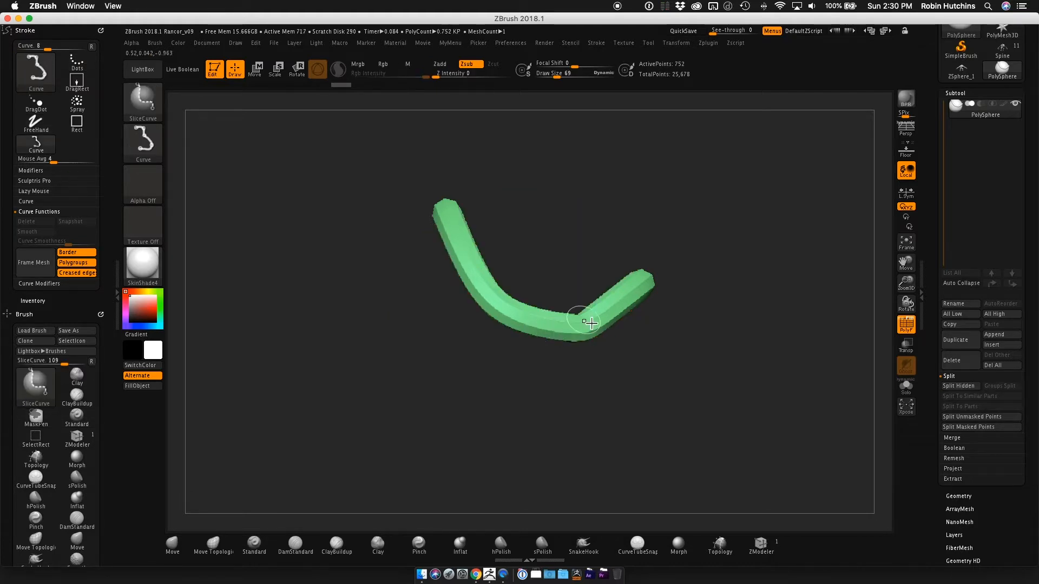
{"action": "mouse_move", "coordinate": [781, 262]}
{"action": "left_mouse_down"}
{"action": "mouse_move", "coordinate": [735, 295]}
{"action": "mouse_move", "coordinate": [751, 301]}
{"action": "mouse_move", "coordinate": [795, 243]}
{"action": "mouse_move", "coordinate": [713, 309]}
{"action": "mouse_move", "coordinate": [756, 294]}
{"action": "mouse_move", "coordinate": [772, 260]}
{"action": "left_mouse_up"}
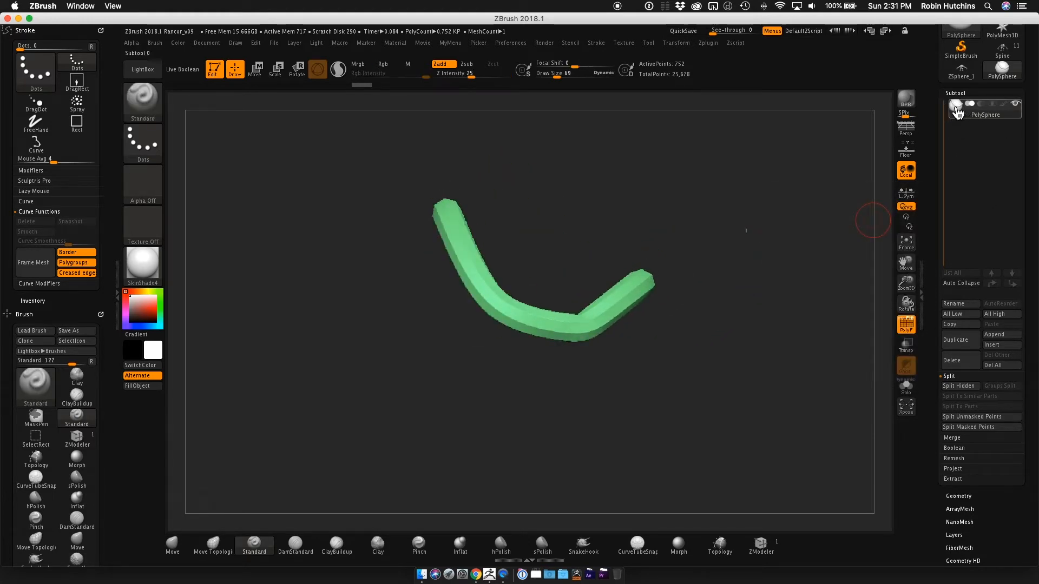
{"action": "mouse_move", "coordinate": [957, 111]}
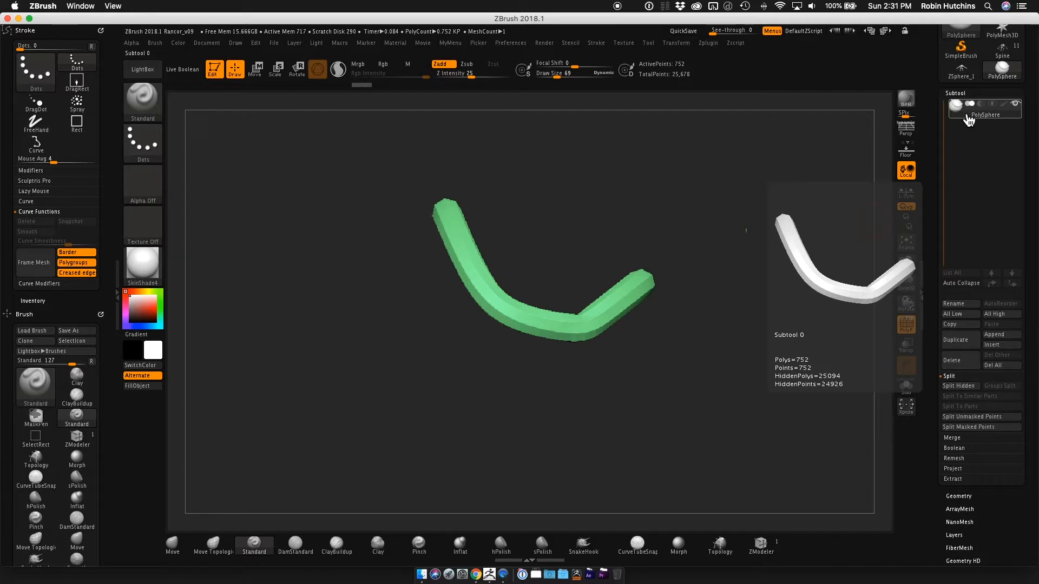
{"action": "left_click", "coordinate": [974, 387]}
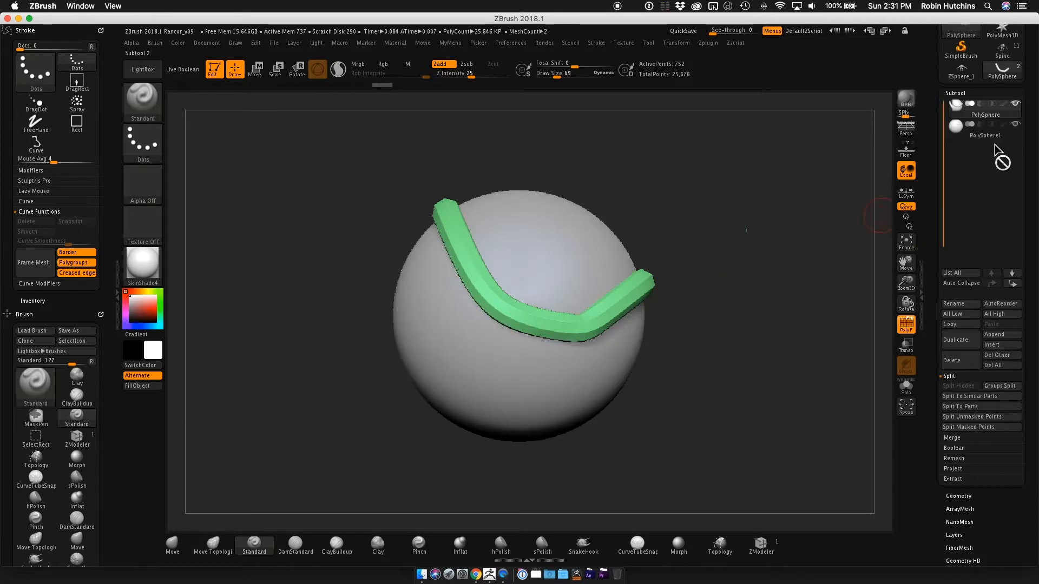
Inspect the split sphere and tube as separate subtools and delete the tube subtool, keeping only the sphere.
{"action": "left_click", "coordinate": [986, 131]}
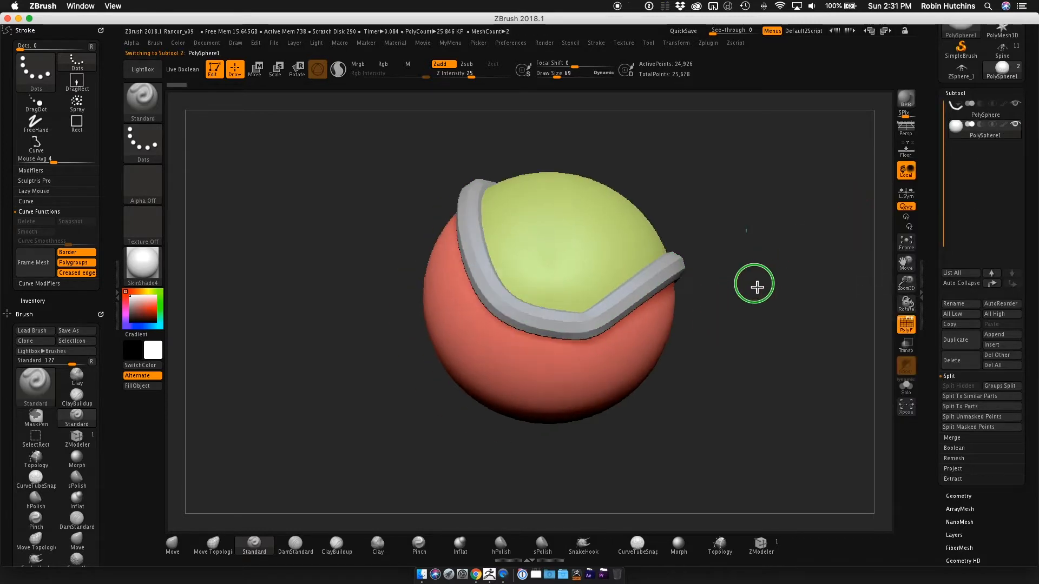
{"action": "left_click_drag", "start_coordinate": [757, 286], "coordinate": [668, 267]}
{"action": "left_click", "coordinate": [1002, 115]}
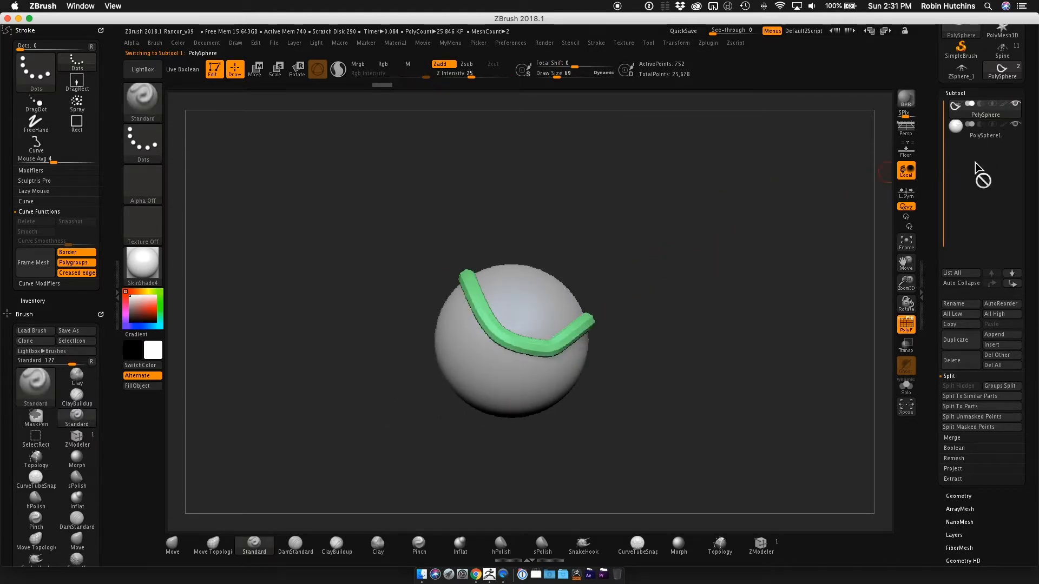
{"action": "left_click", "coordinate": [969, 363]}
{"action": "left_click", "coordinate": [856, 385]}
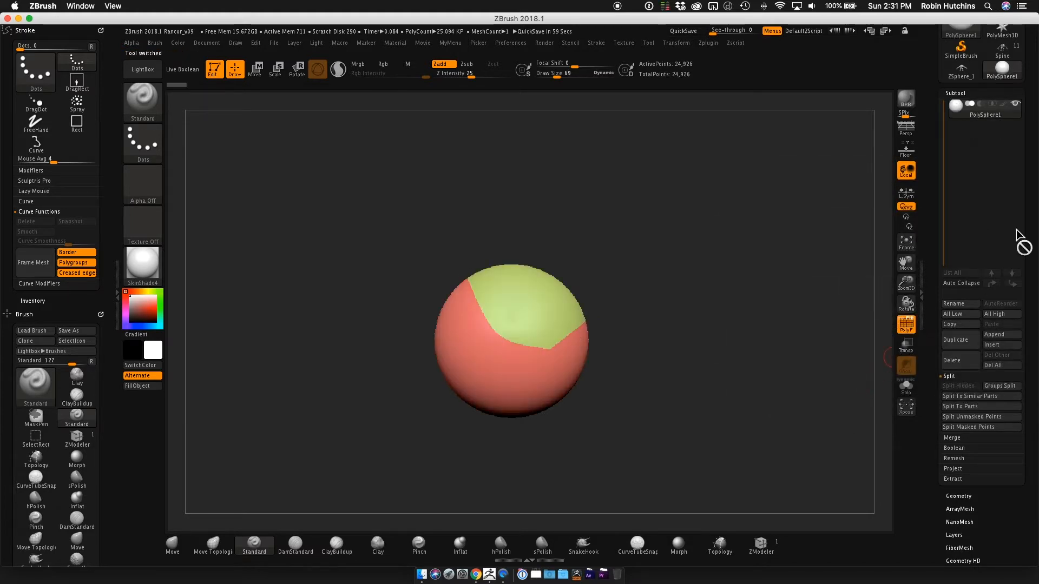
Turn off the polyframe display and change the sphere's material to MatCap Gray.
{"action": "left_click_drag", "start_coordinate": [595, 324], "coordinate": [762, 299]}
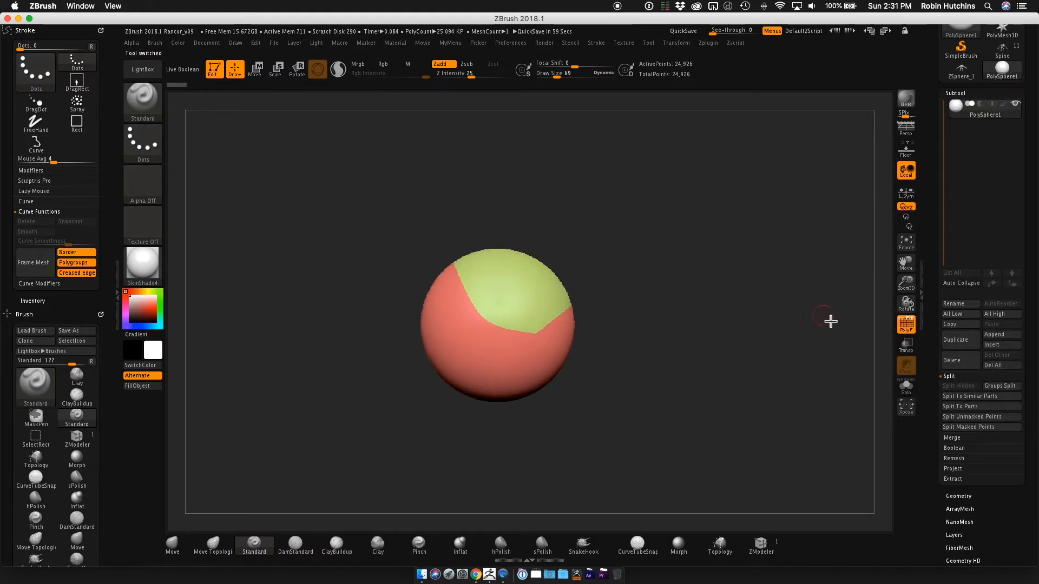
{"action": "left_click", "coordinate": [906, 324]}
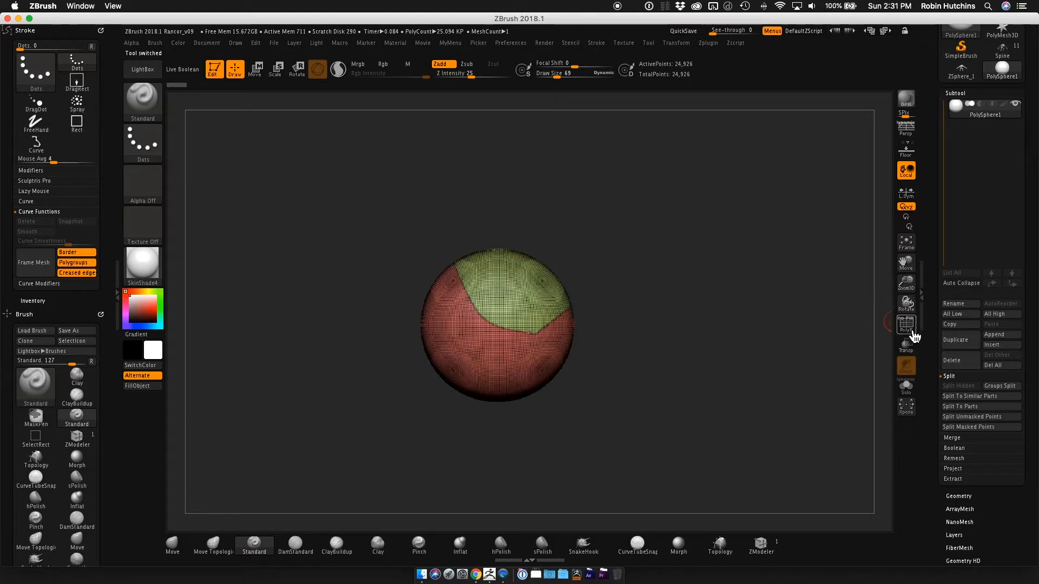
{"action": "left_click", "coordinate": [911, 336]}
{"action": "left_click_drag", "start_coordinate": [598, 322], "coordinate": [689, 295]}
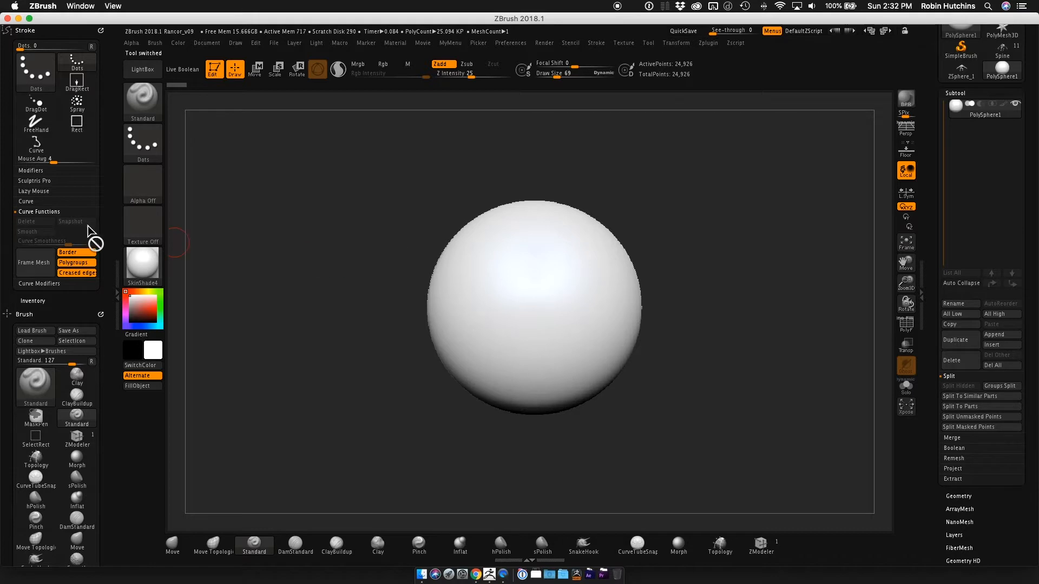
{"action": "left_click", "coordinate": [144, 265]}
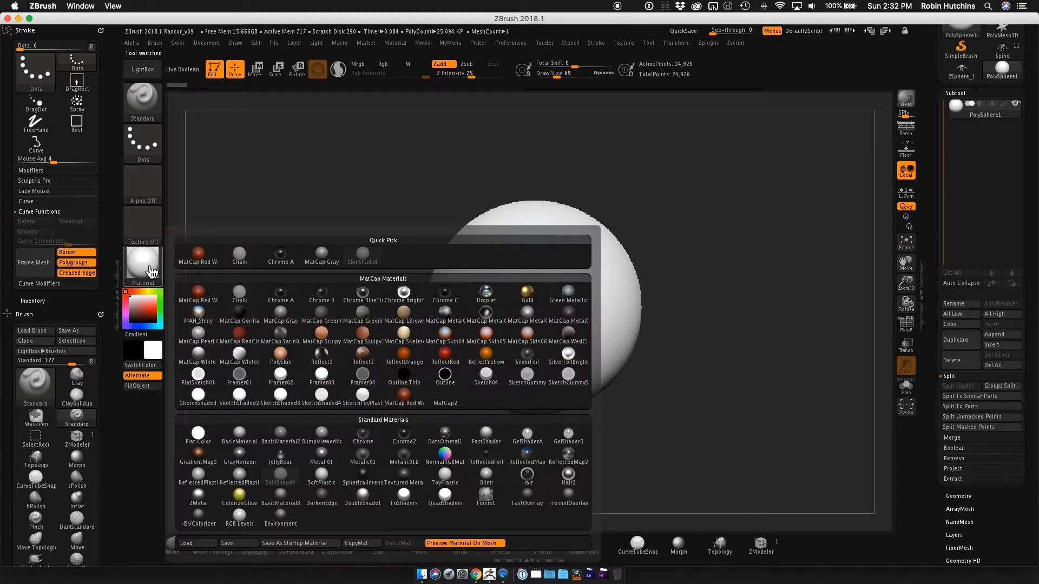
{"action": "left_click", "coordinate": [320, 259]}
{"action": "key", "text": "shift"}
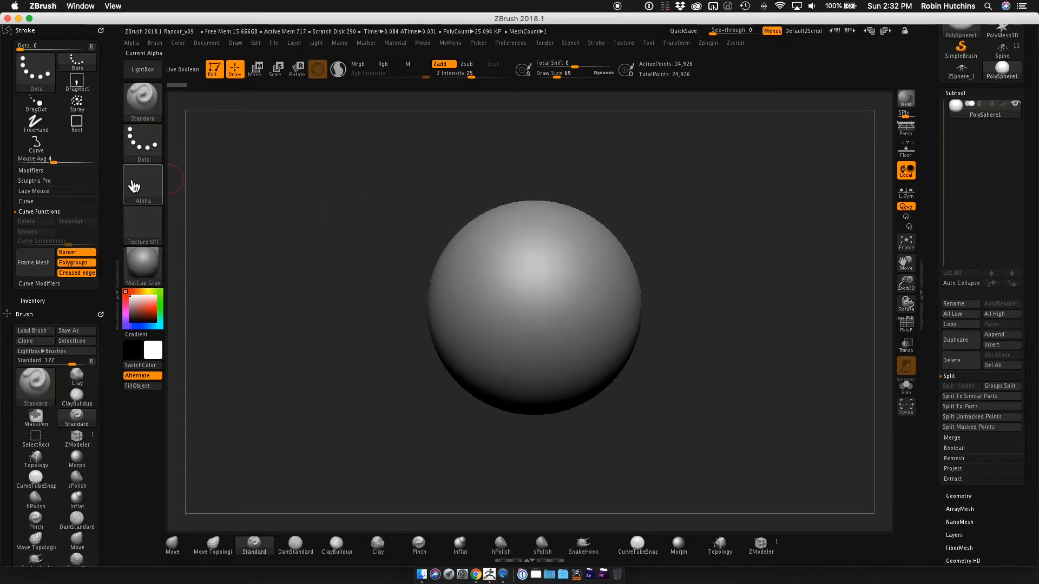
Collapse Curve Functions, expand the Curve Modifiers settings, and draw a diagonal tube across the sphere's front with the CurveTubeSnap brush.
{"action": "left_click", "coordinate": [47, 213]}
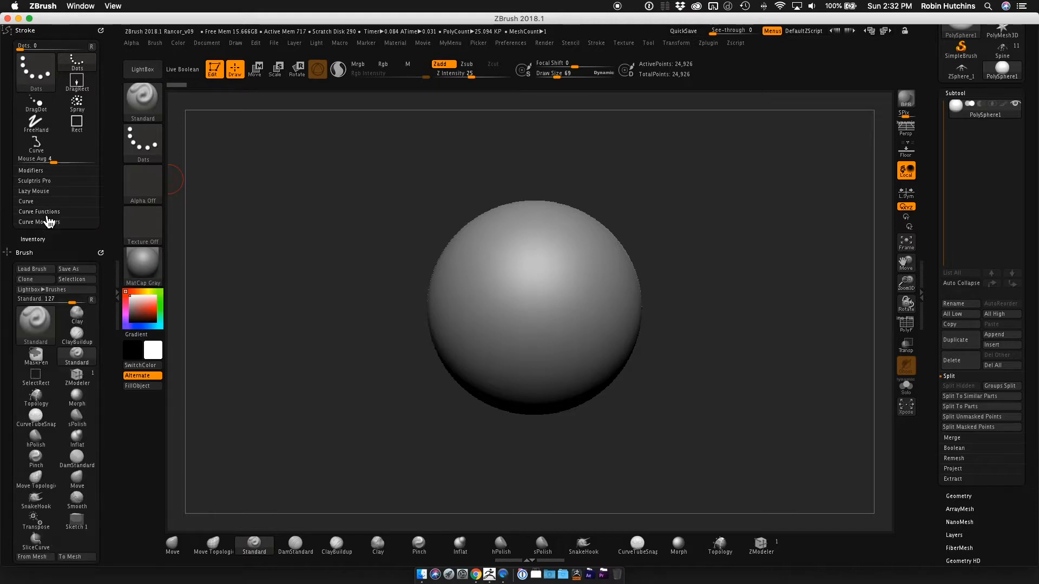
{"action": "left_click", "coordinate": [47, 222]}
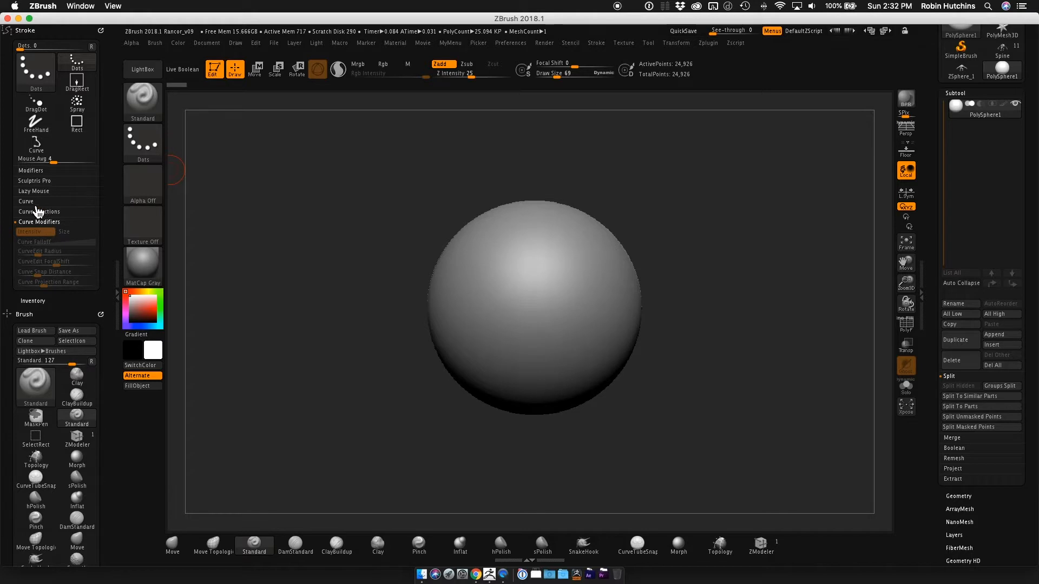
{"action": "left_click", "coordinate": [638, 543]}
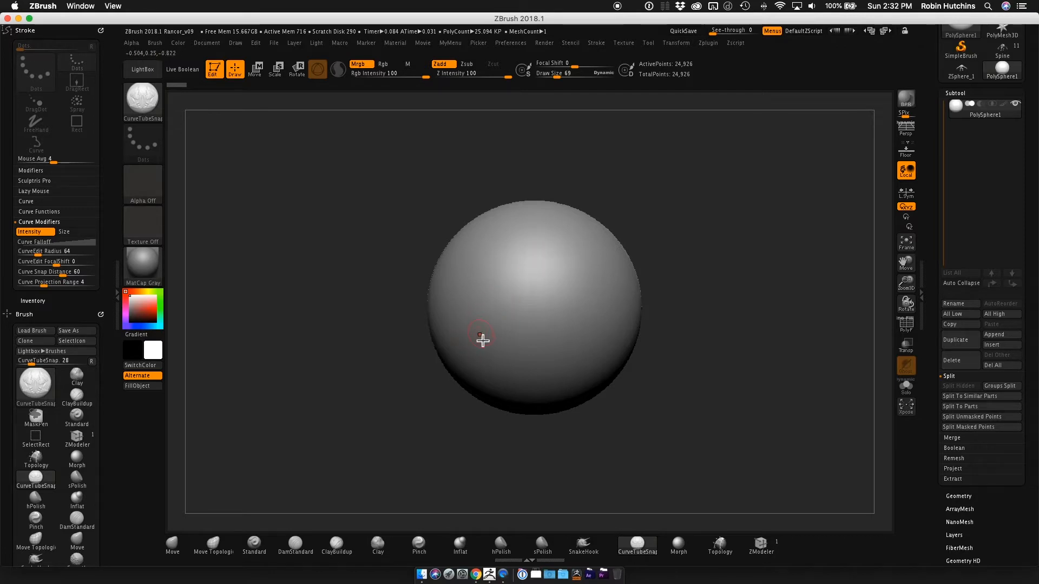
{"action": "mouse_move", "coordinate": [476, 342]}
{"action": "left_mouse_down"}
{"action": "mouse_move", "coordinate": [499, 294]}
{"action": "mouse_move", "coordinate": [587, 242]}
{"action": "left_mouse_up"}
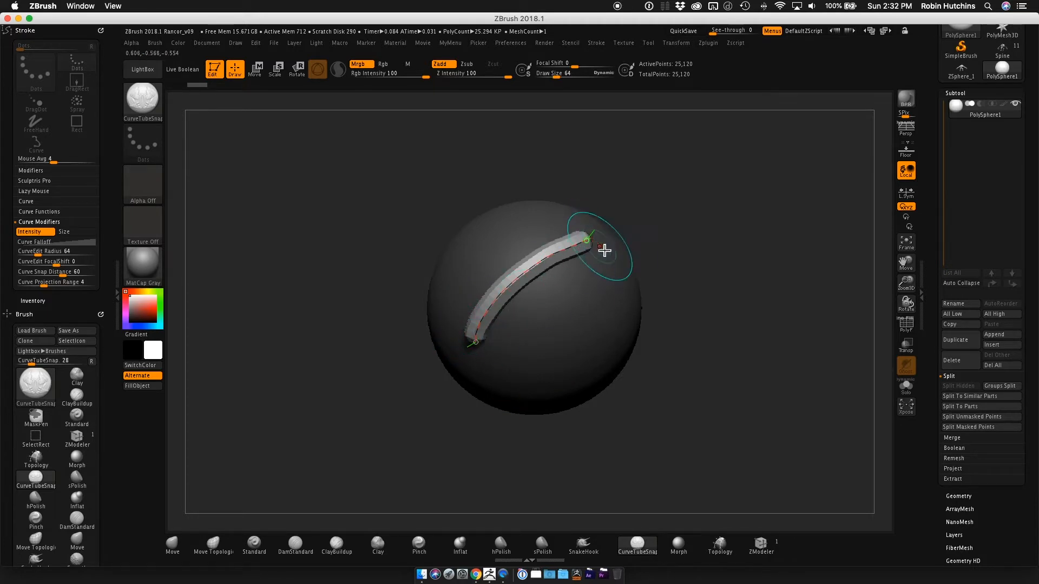
{"action": "left_click_drag", "start_coordinate": [656, 244], "coordinate": [749, 240], "text": "alt"}
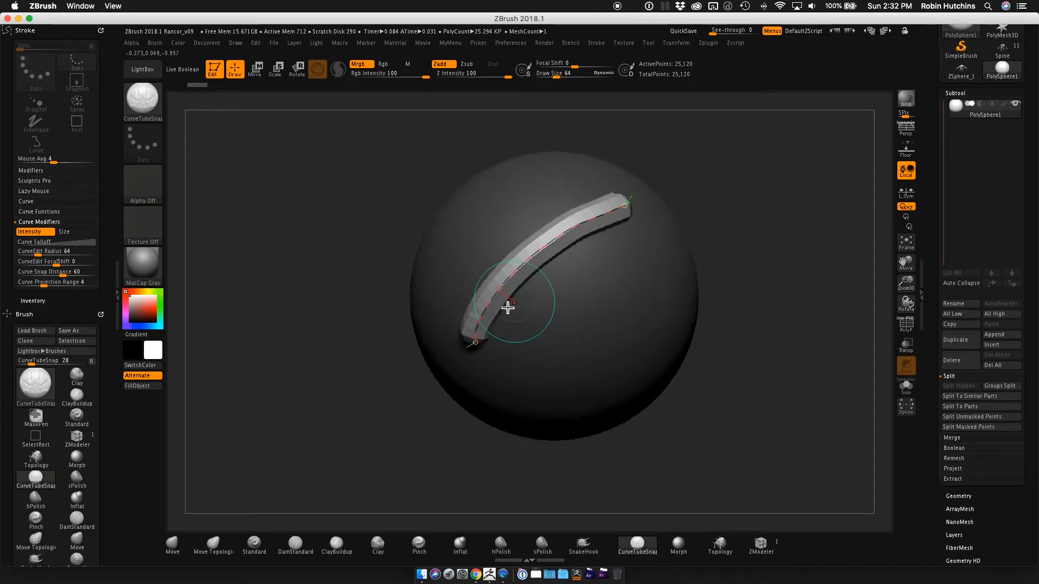
{"action": "left_click_drag", "start_coordinate": [749, 200], "coordinate": [733, 209], "text": "alt"}
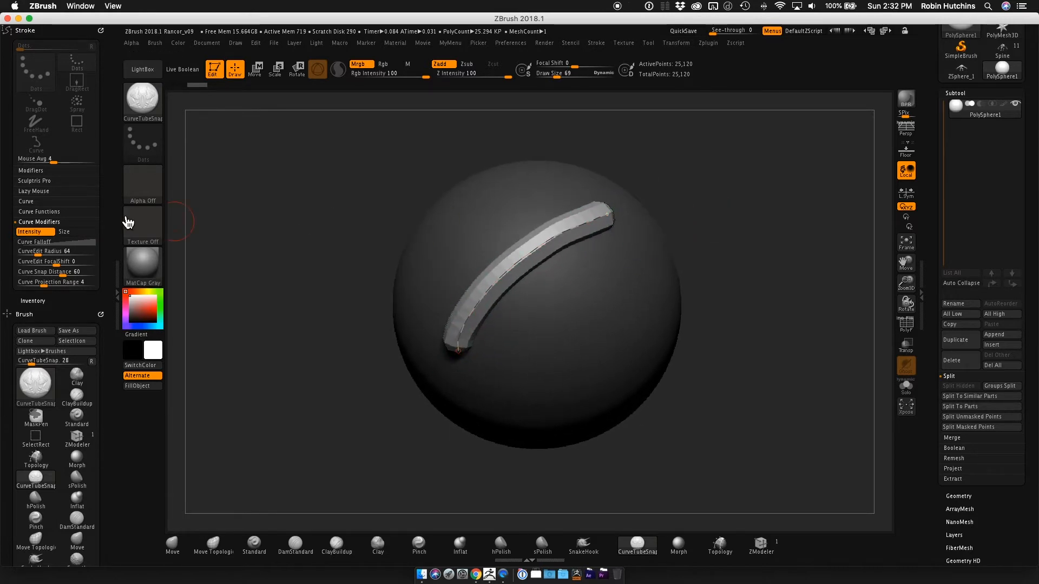
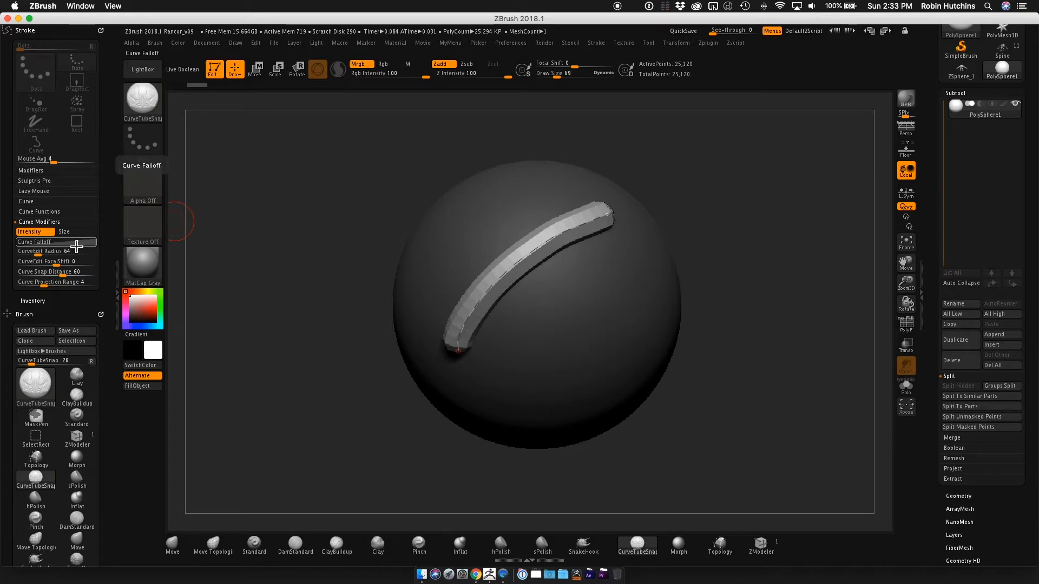
Expand the Curve Falloff graph, enable Size, and update the tube so its thickness tapers along the curve.
{"action": "left_click", "coordinate": [81, 246]}
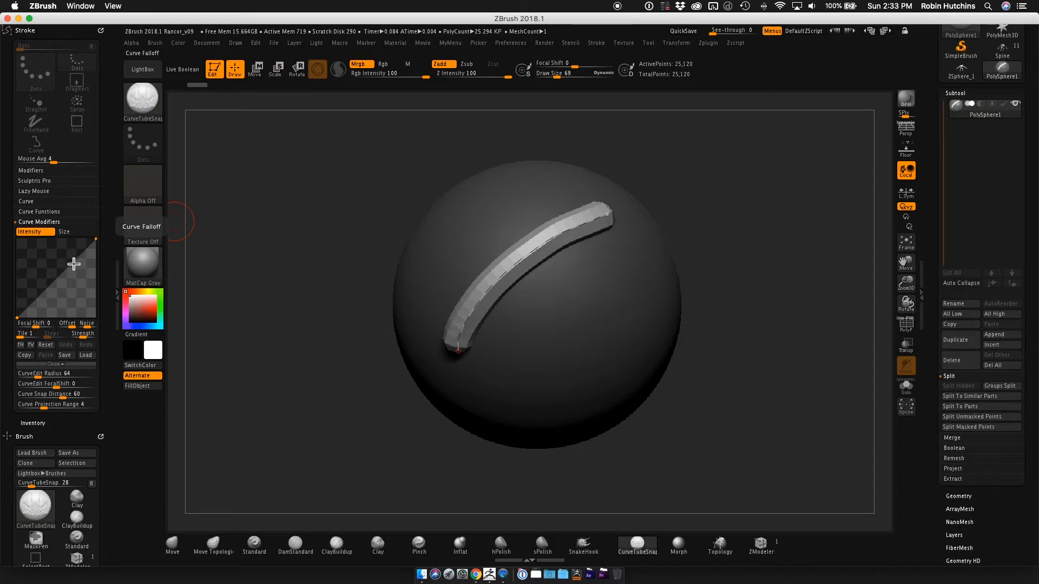
{"action": "left_click", "coordinate": [77, 233]}
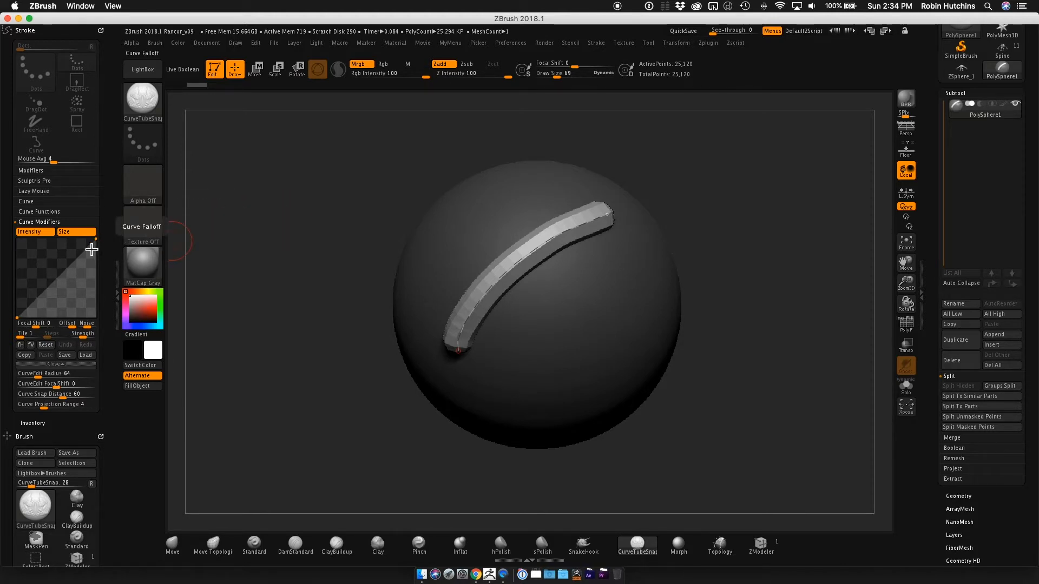
{"action": "left_click", "coordinate": [516, 265]}
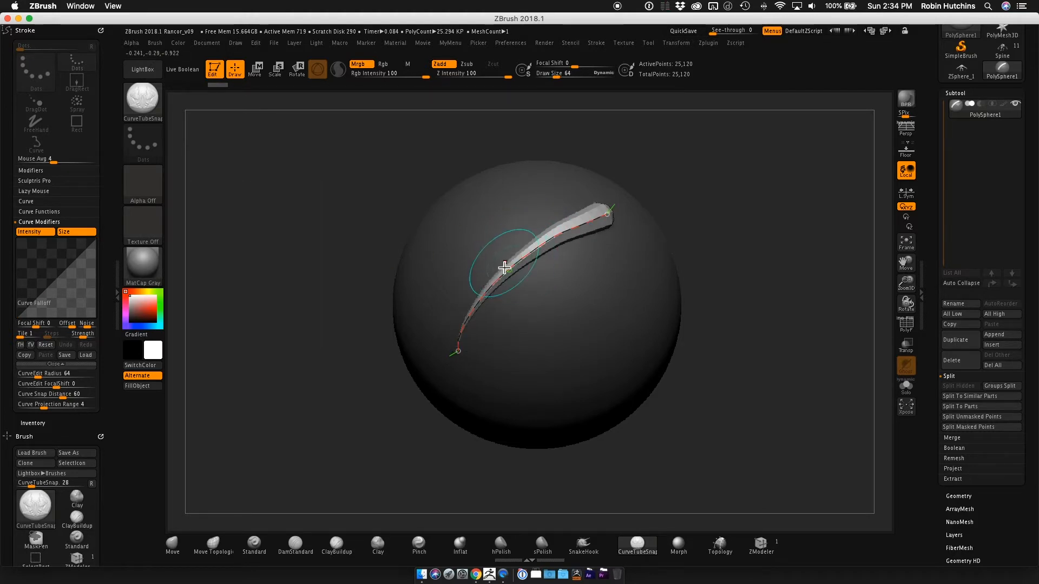
{"action": "left_click_drag", "start_coordinate": [703, 326], "coordinate": [706, 292]}
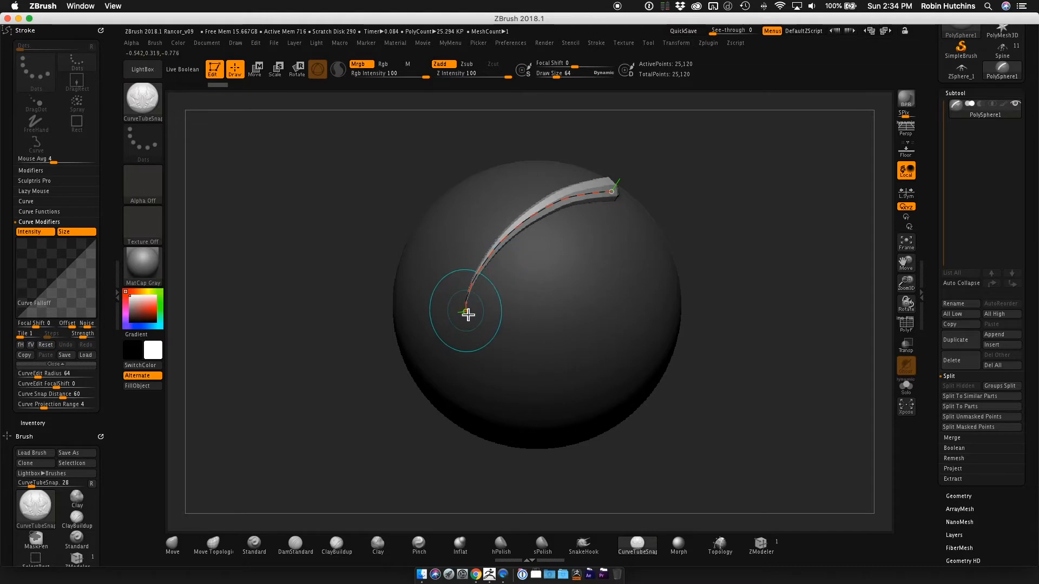
{"action": "mouse_move", "coordinate": [500, 301]}
{"action": "right_mouse_down", "text": "alt"}
{"action": "mouse_move", "coordinate": [467, 329]}
{"action": "mouse_move", "coordinate": [507, 329]}
{"action": "right_mouse_up", "text": "alt"}
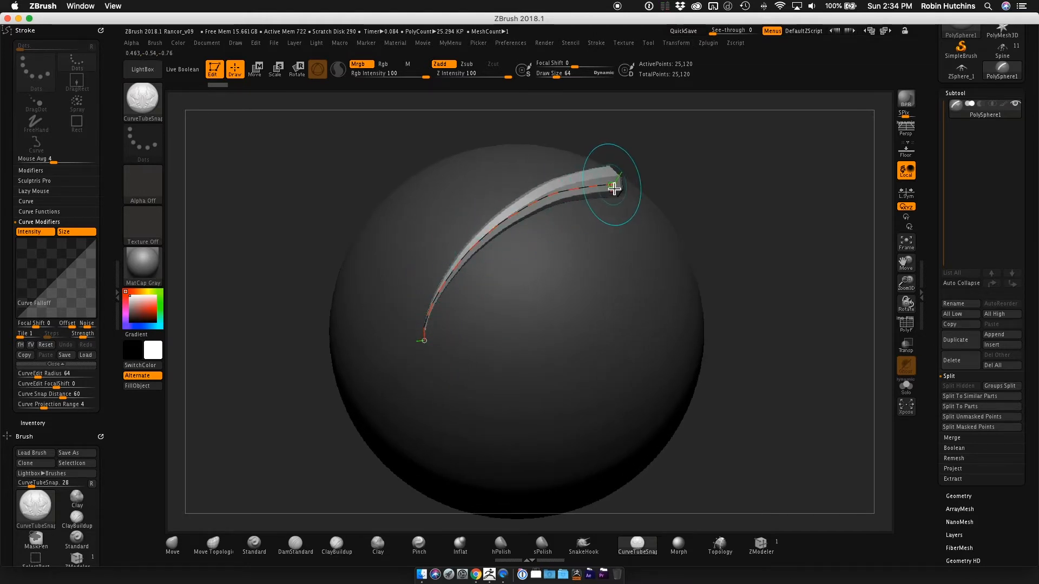
{"action": "mouse_move", "coordinate": [795, 209]}
{"action": "right_mouse_down", "text": "alt"}
{"action": "mouse_move", "coordinate": [725, 213]}
{"action": "mouse_move", "coordinate": [728, 225]}
{"action": "right_mouse_up", "text": "alt"}
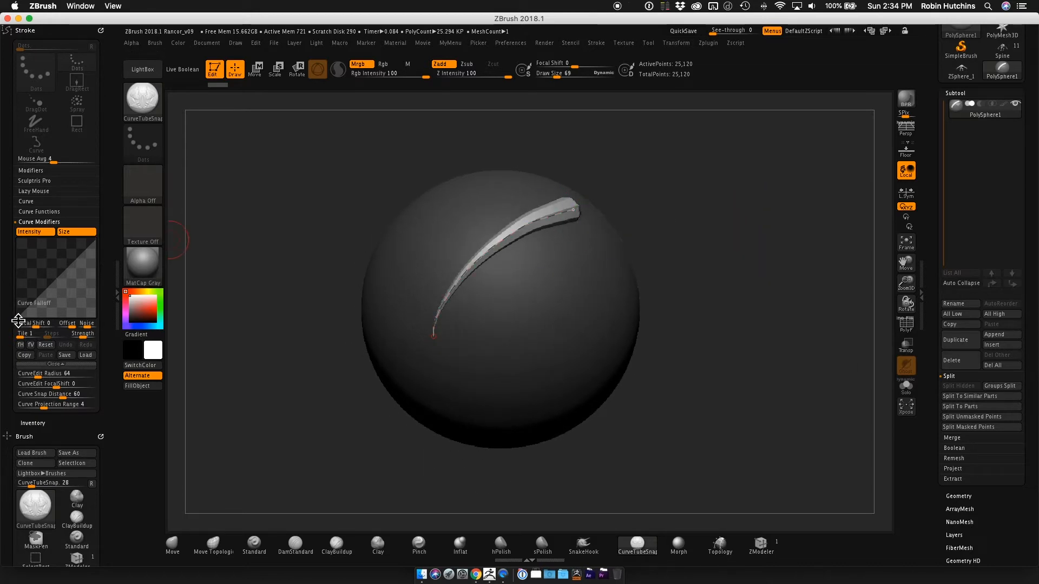
Reshape the Curve Falloff into an arch with ends near mid-height and a central peak at about 0.97, and update the tube.
{"action": "left_click_drag", "start_coordinate": [19, 321], "coordinate": [19, 284]}
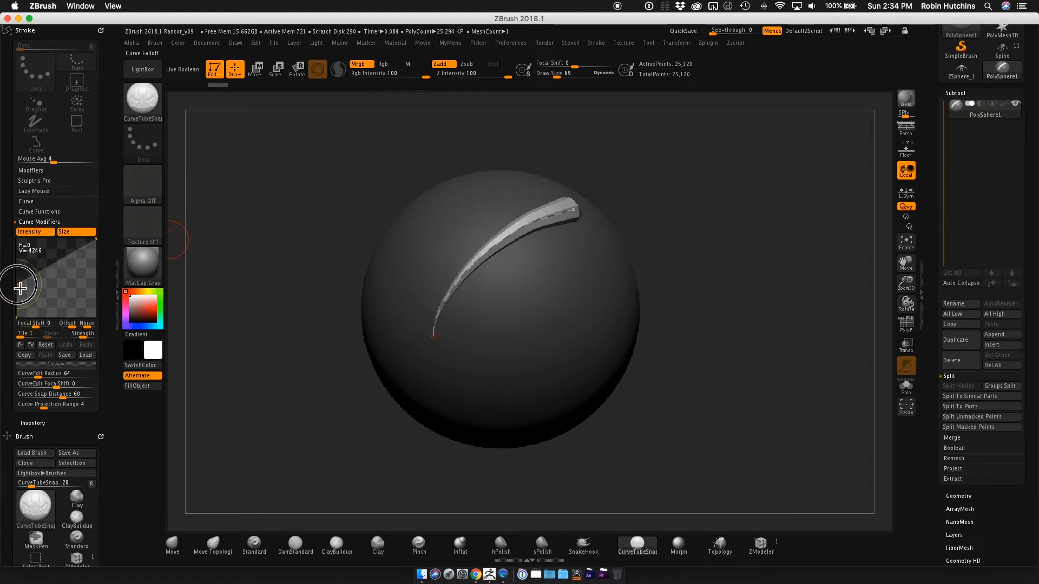
{"action": "left_click_drag", "start_coordinate": [98, 244], "coordinate": [101, 282]}
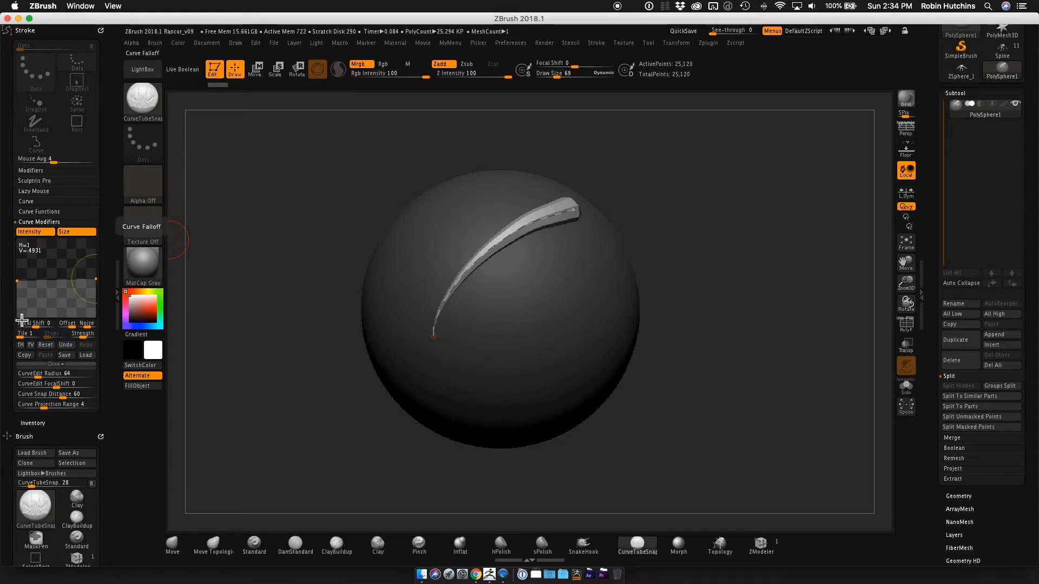
{"action": "left_click_drag", "start_coordinate": [57, 284], "coordinate": [59, 245]}
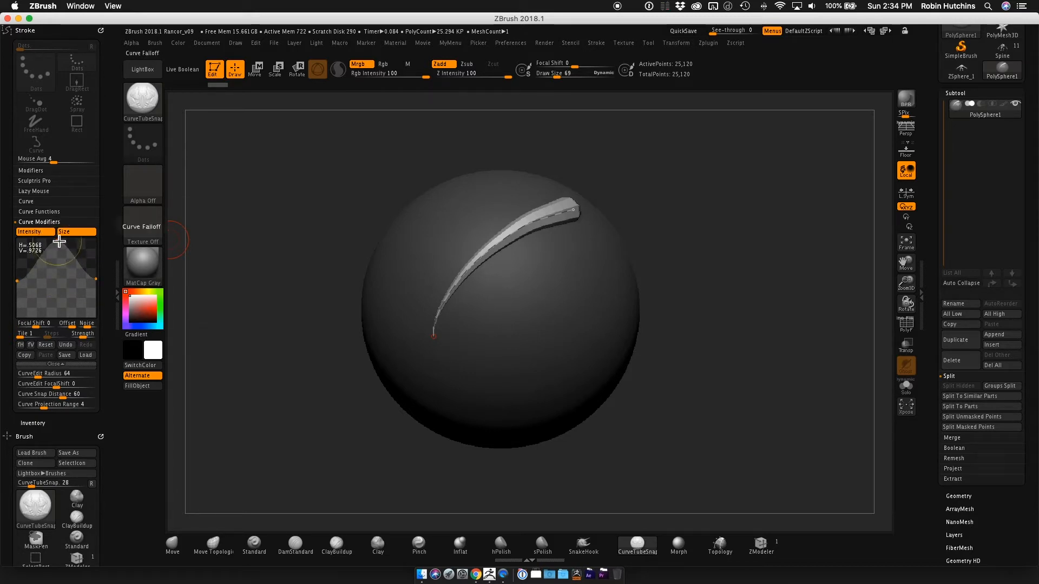
{"action": "left_click", "coordinate": [478, 264]}
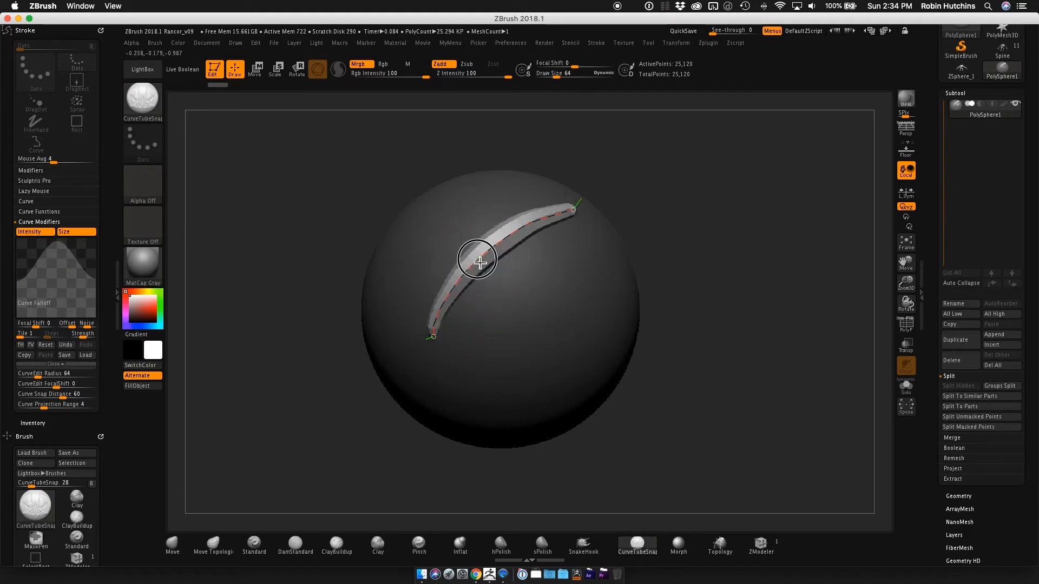
Lower both ends of the Curve Falloff arch to about 0.32 and update the tube for narrower tips.
{"action": "left_click", "coordinate": [59, 243]}
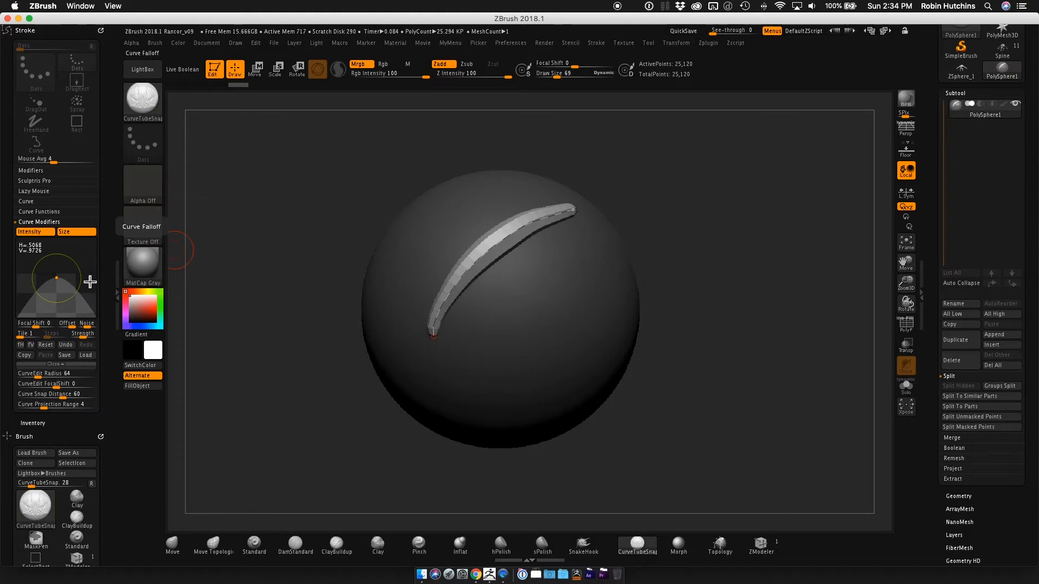
{"action": "key", "text": "ctrl"}
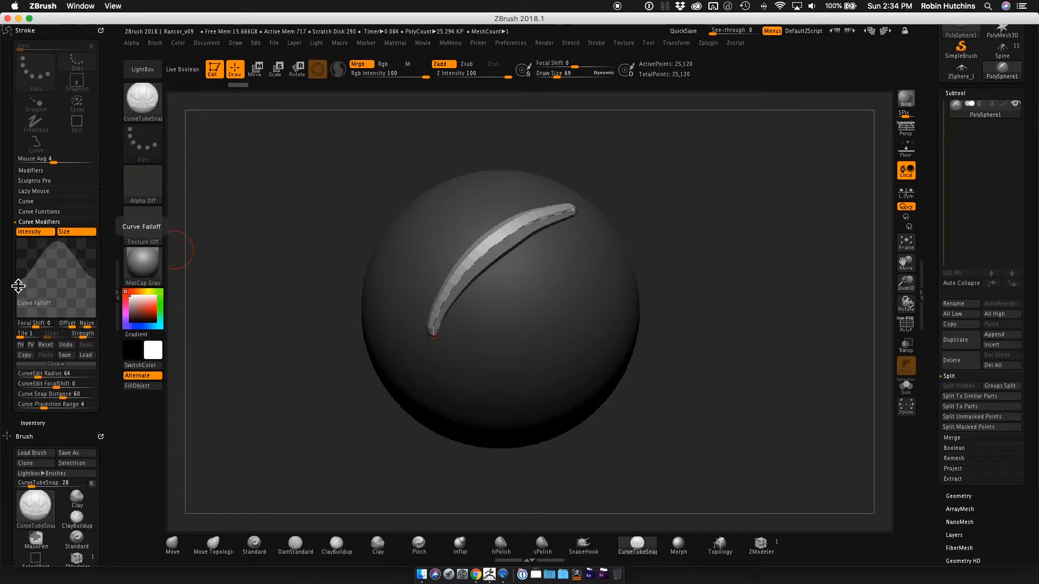
{"action": "left_click_drag", "start_coordinate": [21, 283], "coordinate": [17, 293]}
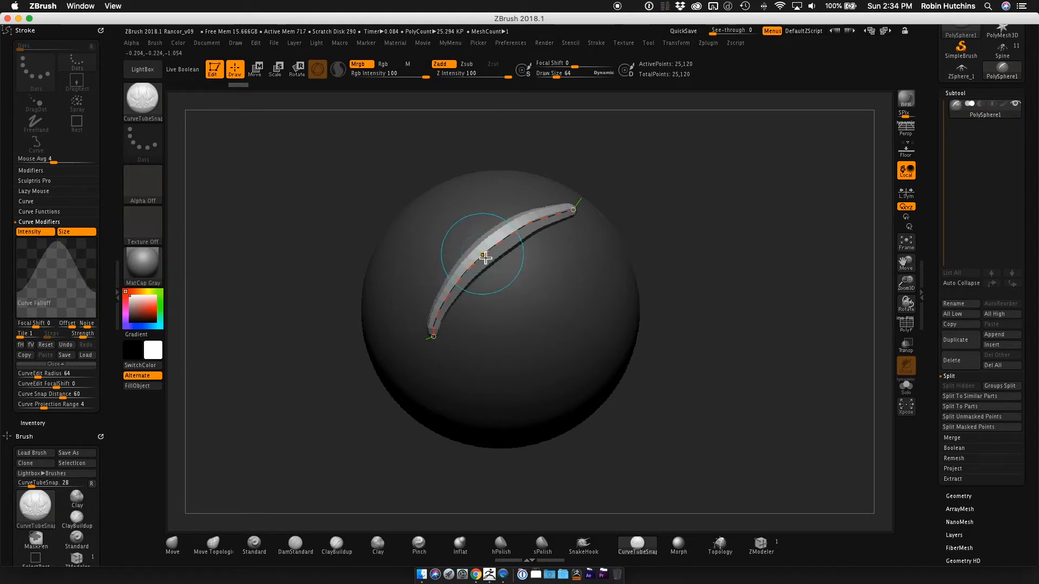
{"action": "mouse_move", "coordinate": [725, 271]}
{"action": "left_mouse_down"}
{"action": "mouse_move", "coordinate": [700, 255]}
{"action": "mouse_move", "coordinate": [731, 248]}
{"action": "mouse_move", "coordinate": [670, 281]}
{"action": "mouse_move", "coordinate": [645, 265]}
{"action": "mouse_move", "coordinate": [710, 262]}
{"action": "mouse_move", "coordinate": [700, 315]}
{"action": "mouse_move", "coordinate": [757, 247]}
{"action": "mouse_move", "coordinate": [717, 273]}
{"action": "mouse_move", "coordinate": [705, 246]}
{"action": "mouse_move", "coordinate": [707, 264]}
{"action": "mouse_move", "coordinate": [744, 260]}
{"action": "mouse_move", "coordinate": [730, 251]}
{"action": "left_mouse_up"}
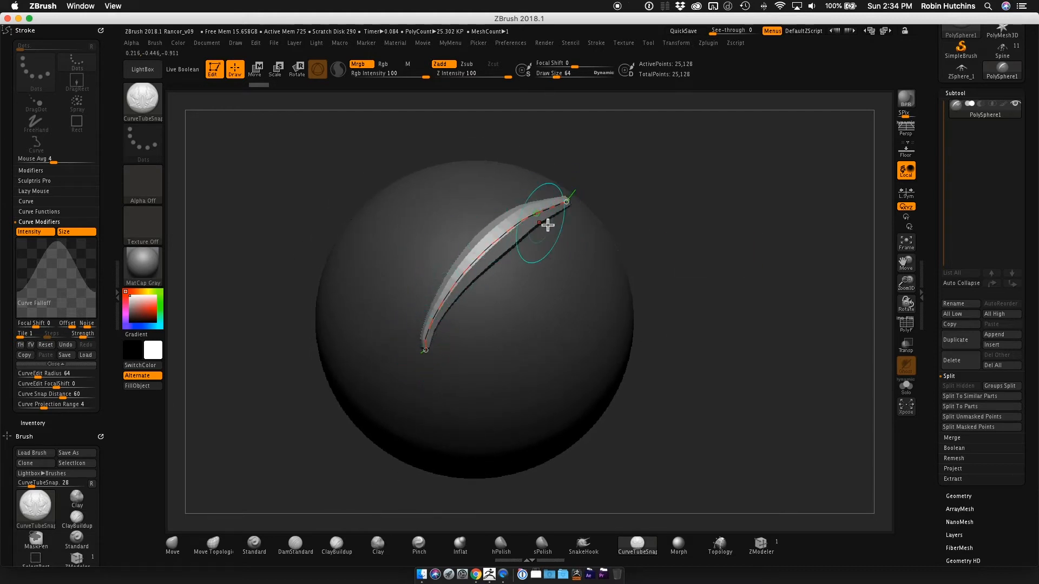
{"action": "left_click_drag", "start_coordinate": [606, 209], "coordinate": [630, 202]}
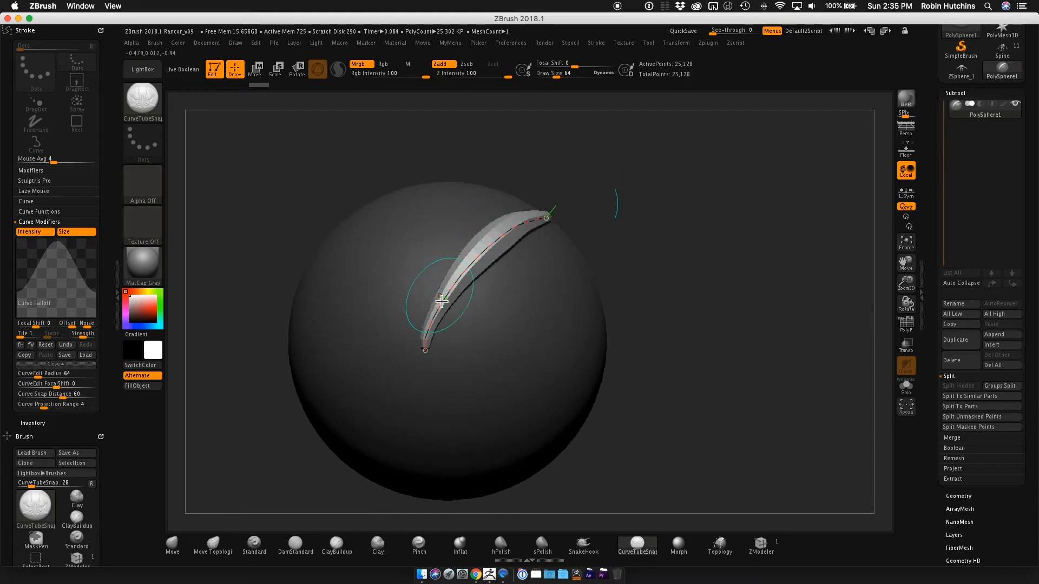
{"action": "mouse_move", "coordinate": [494, 270]}
{"action": "right_mouse_down"}
{"action": "mouse_move", "coordinate": [510, 254]}
{"action": "mouse_move", "coordinate": [472, 261]}
{"action": "mouse_move", "coordinate": [481, 274]}
{"action": "mouse_move", "coordinate": [509, 263]}
{"action": "right_mouse_up"}
{"action": "left_click_drag", "start_coordinate": [636, 223], "coordinate": [611, 222]}
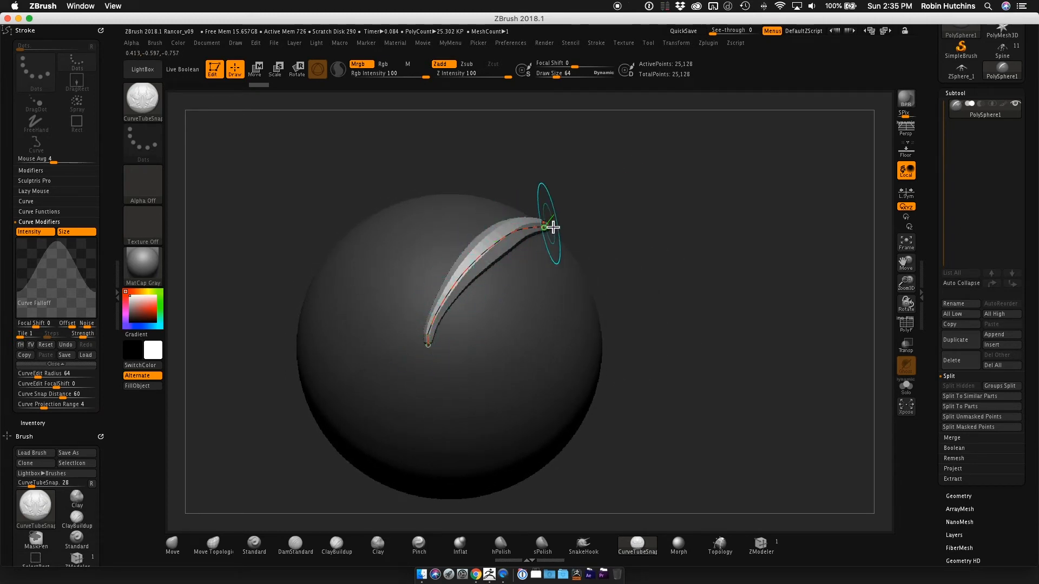
{"action": "left_click_drag", "start_coordinate": [575, 179], "coordinate": [604, 174]}
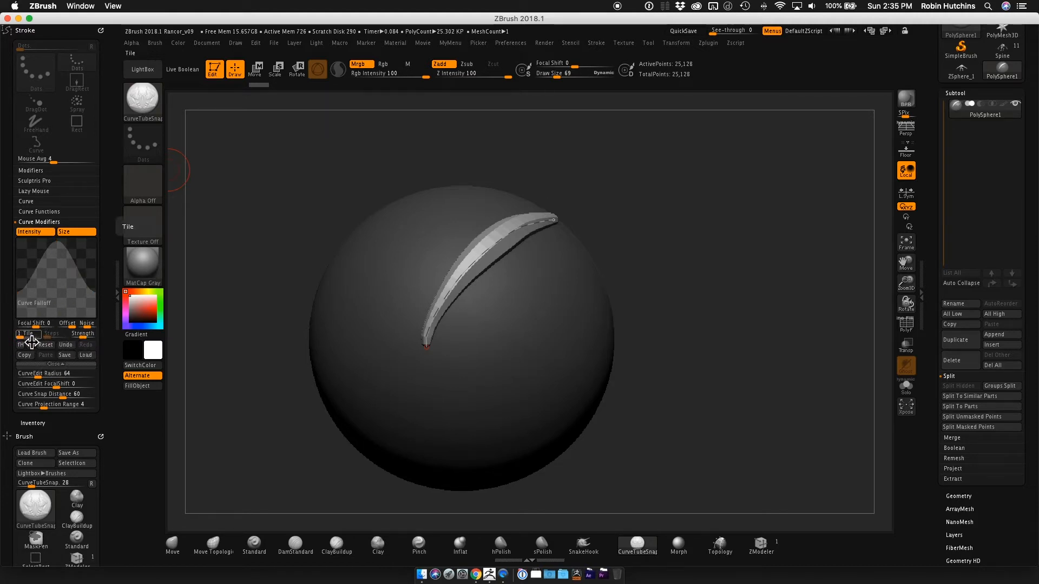
Set the Curve Falloff Tile to 6 and apply the repeating profile to the tube.
{"action": "left_click_drag", "start_coordinate": [24, 336], "coordinate": [21, 339]}
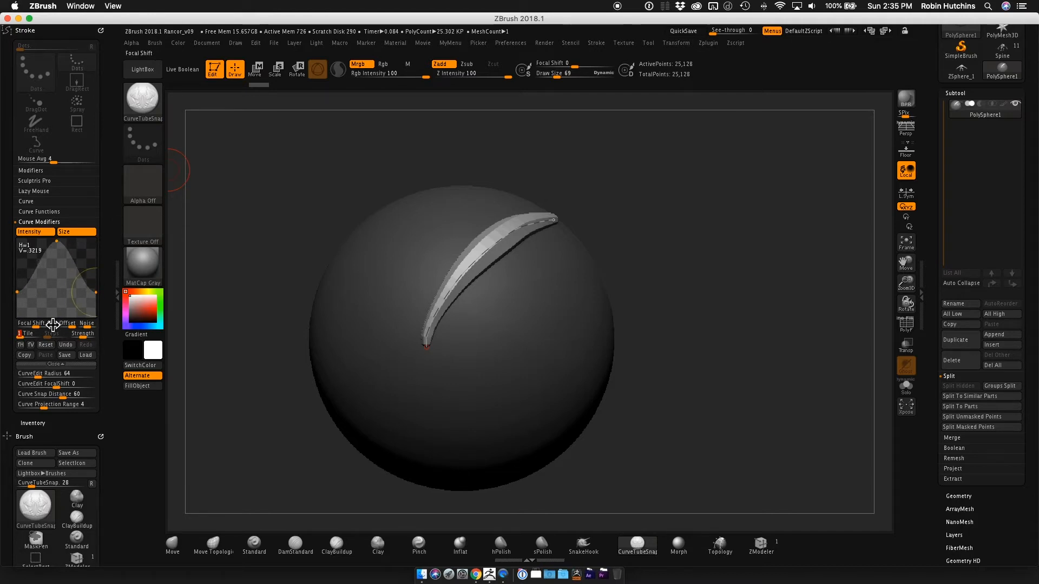
{"action": "left_click", "coordinate": [22, 337]}
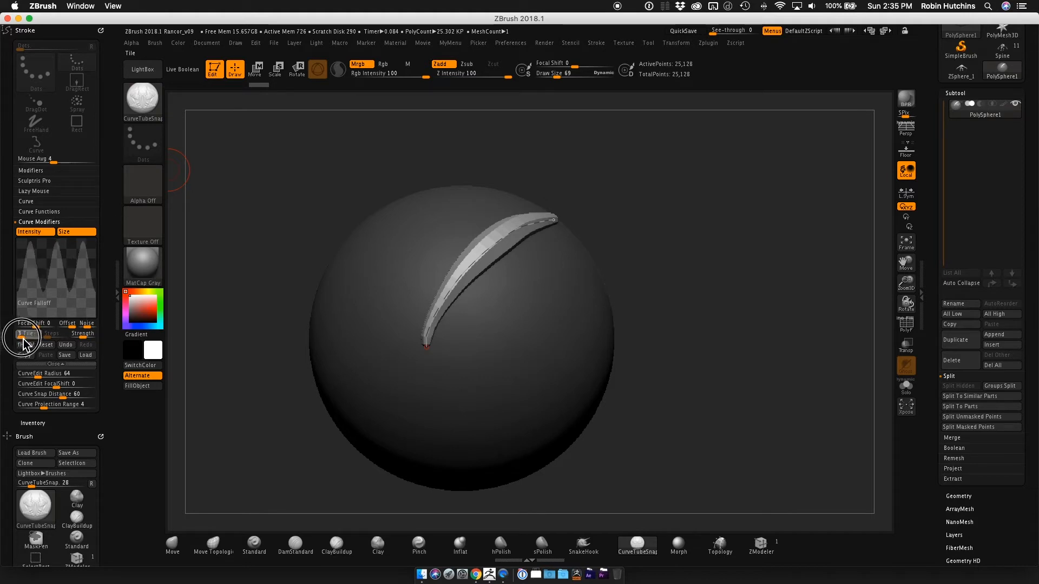
{"action": "left_click_drag", "start_coordinate": [23, 343], "coordinate": [25, 344]}
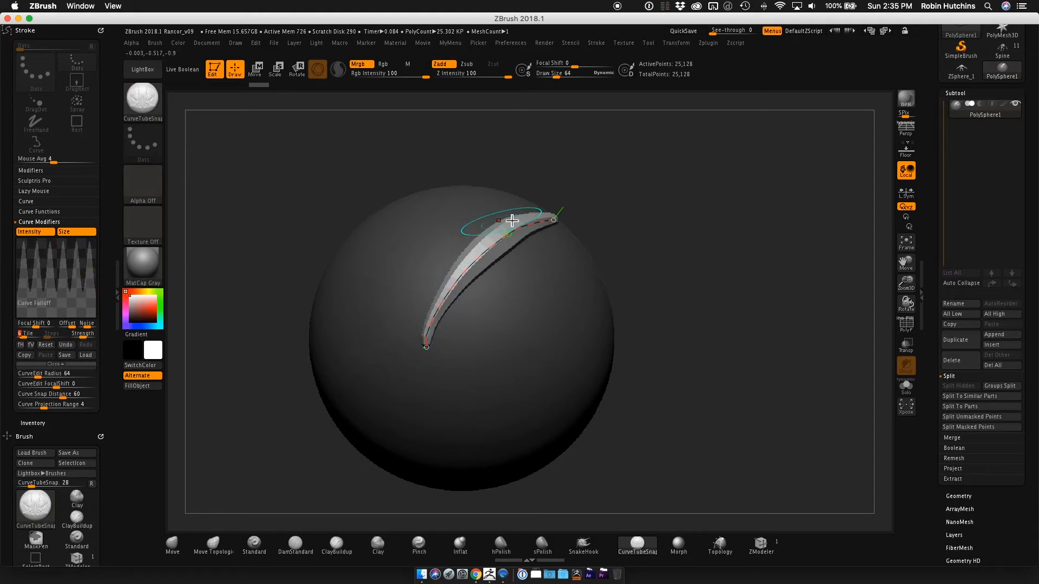
{"action": "left_click", "coordinate": [484, 260]}
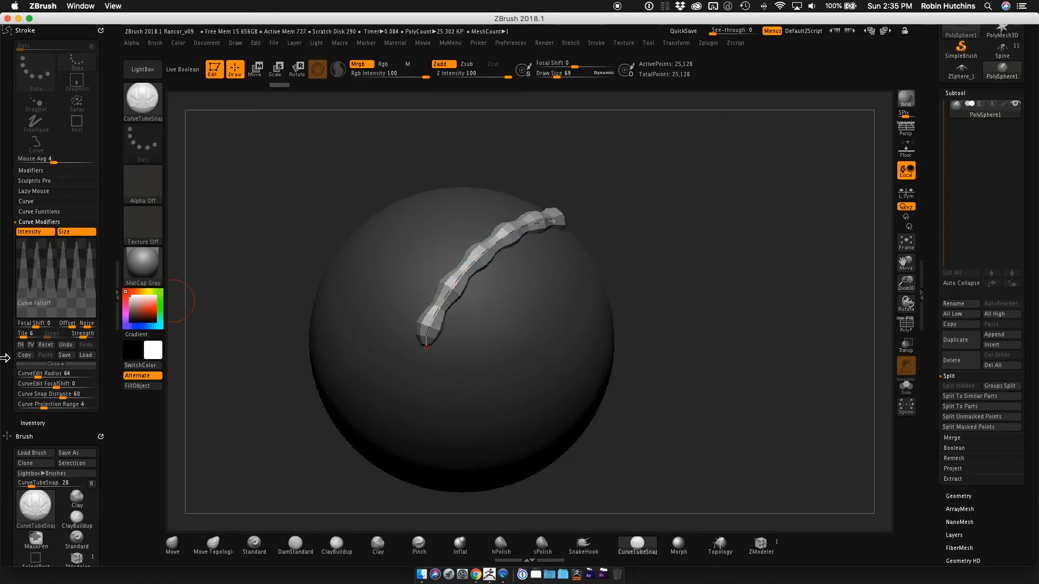
Return Tile to 1, reset the Curve Falloff to its default ramp, and collapse the graph.
{"action": "left_click_drag", "start_coordinate": [23, 333], "coordinate": [12, 336]}
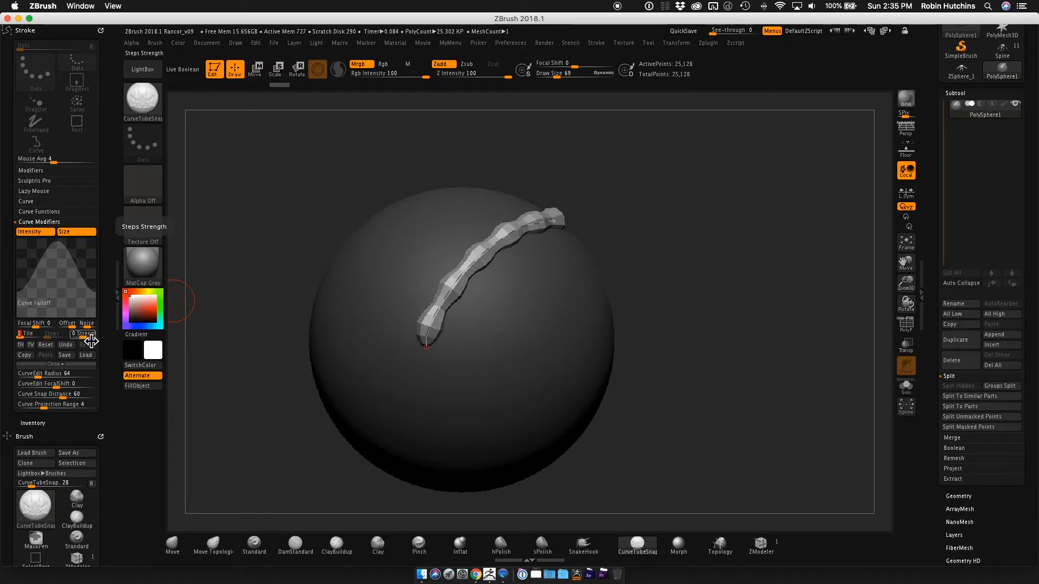
{"action": "left_click", "coordinate": [48, 347]}
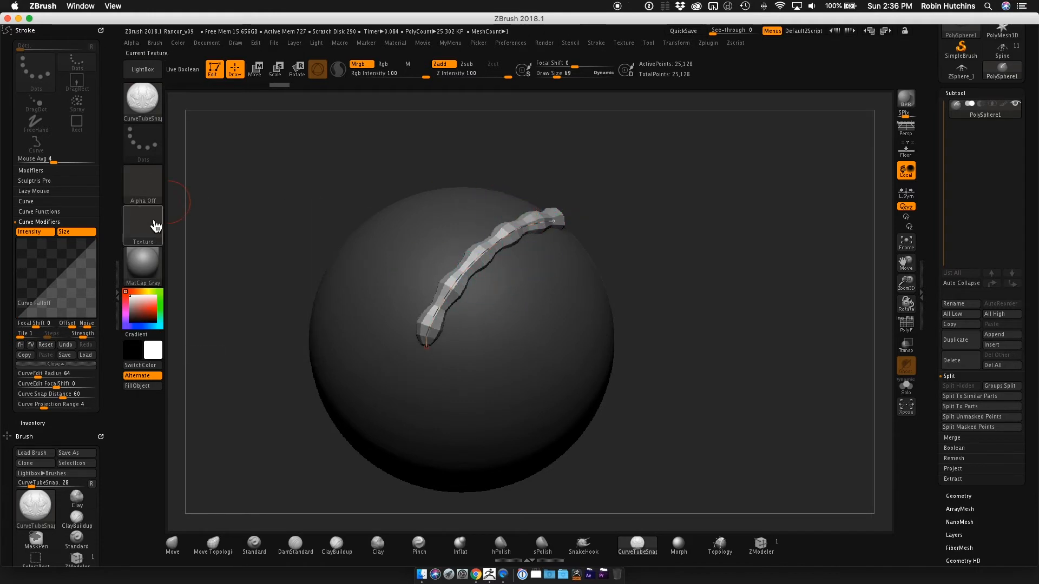
{"action": "left_click", "coordinate": [69, 366]}
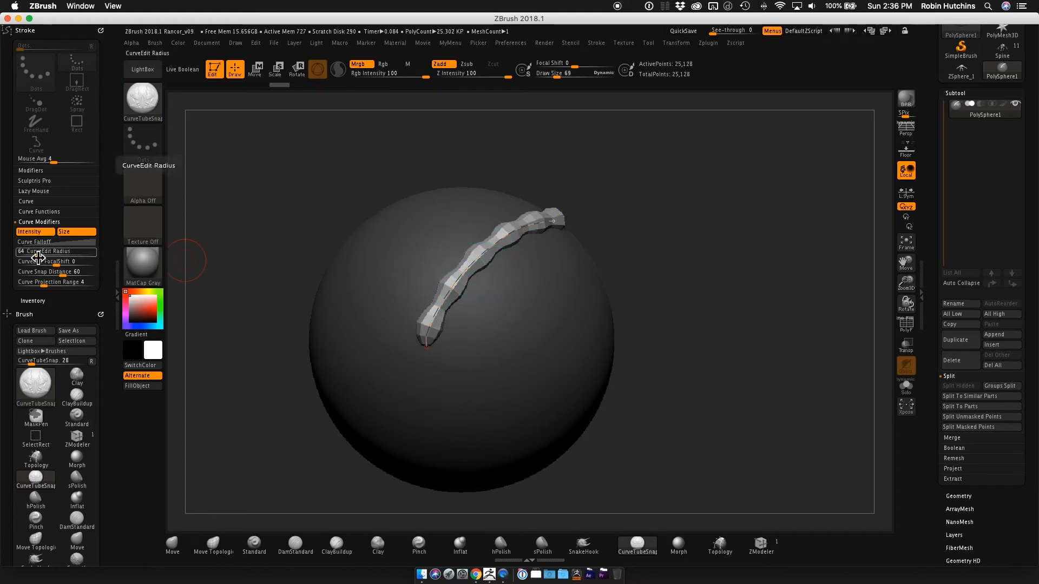
Try smaller CurveEdit Radius values on the tube's curve and set the radius to 37.
{"action": "left_click_drag", "start_coordinate": [37, 252], "coordinate": [33, 260]}
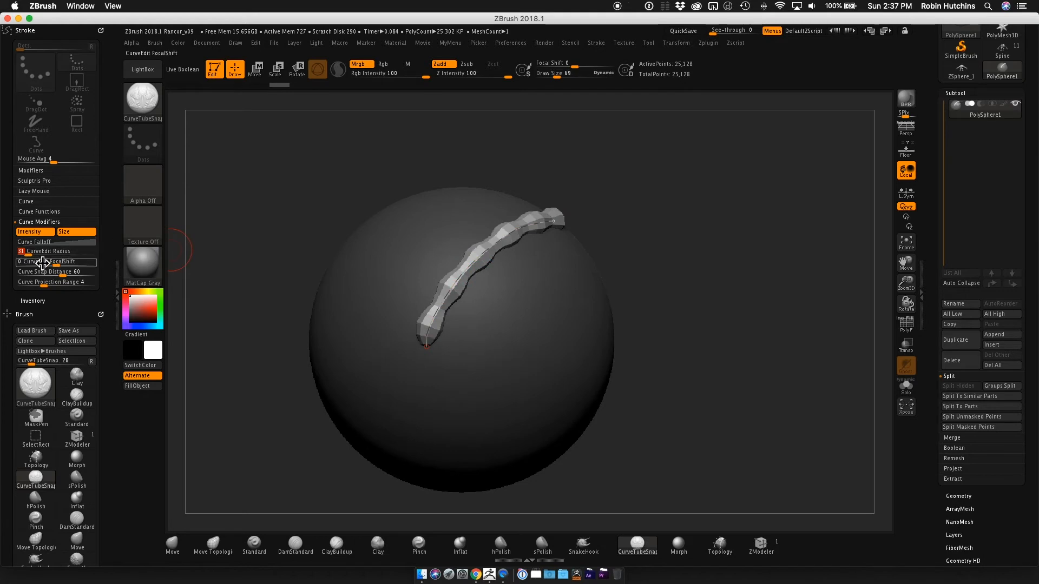
{"action": "left_click_drag", "start_coordinate": [32, 256], "coordinate": [25, 264]}
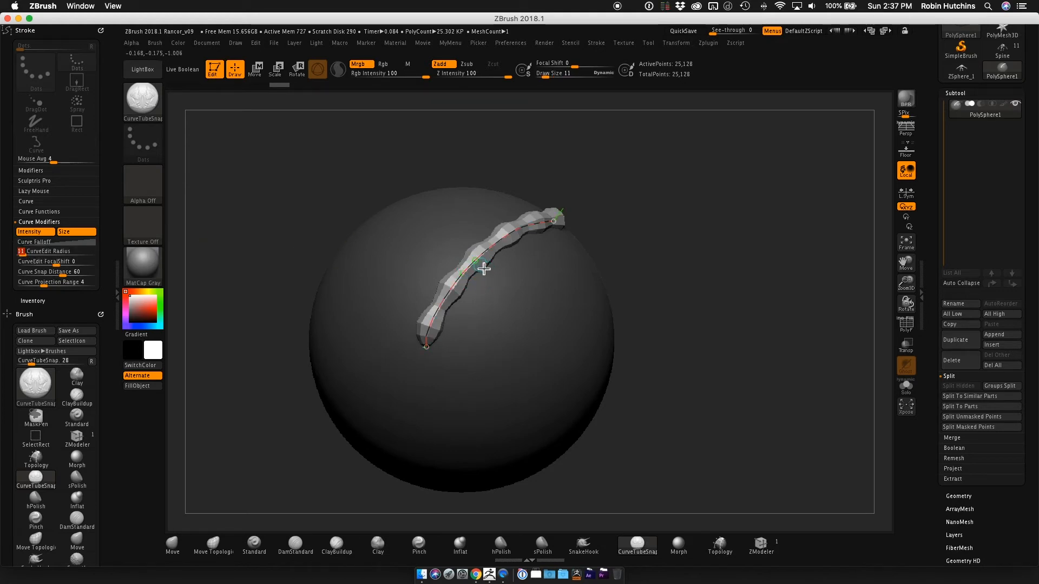
{"action": "mouse_move", "coordinate": [28, 257]}
{"action": "left_mouse_down"}
{"action": "mouse_move", "coordinate": [42, 262]}
{"action": "mouse_move", "coordinate": [31, 264]}
{"action": "left_mouse_up"}
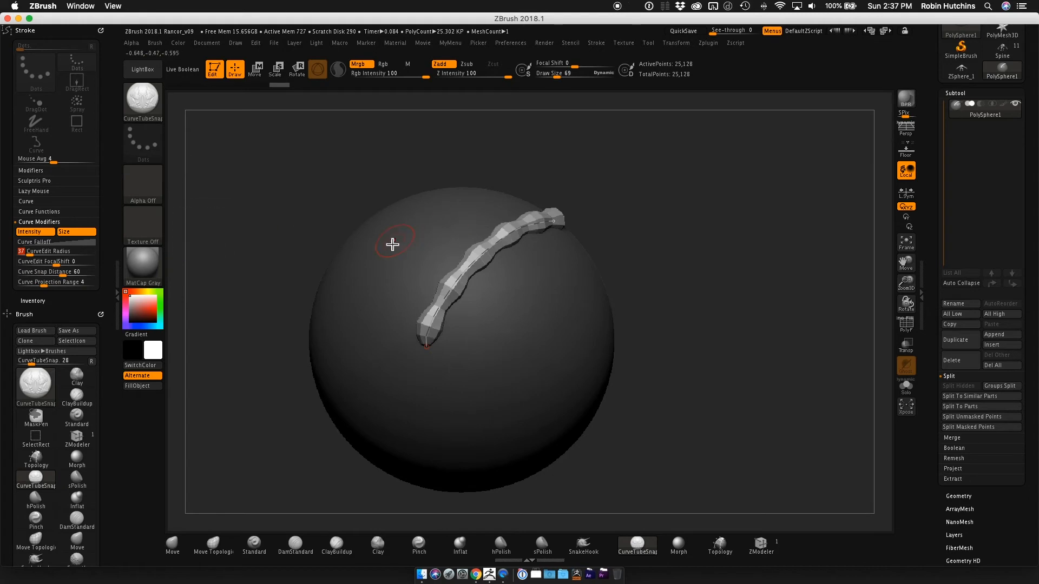
Draw two more diagonal tapered tubes on the sphere, one on each side of the beaded tube.
{"action": "mouse_move", "coordinate": [350, 292]}
{"action": "left_mouse_down"}
{"action": "mouse_move", "coordinate": [359, 274]}
{"action": "mouse_move", "coordinate": [472, 204]}
{"action": "left_mouse_up"}
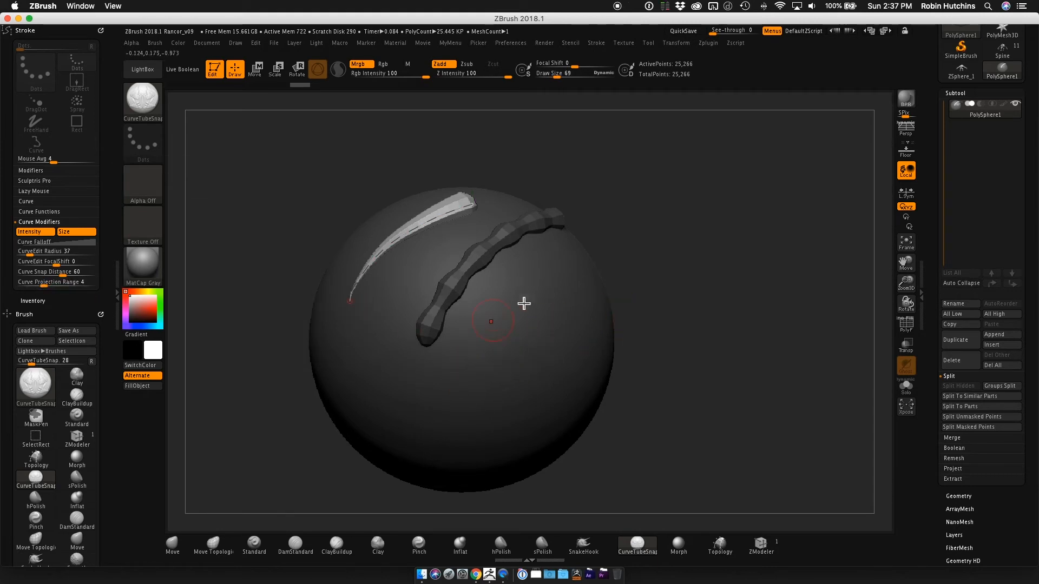
{"action": "mouse_move", "coordinate": [466, 403]}
{"action": "left_mouse_down"}
{"action": "mouse_move", "coordinate": [489, 362]}
{"action": "mouse_move", "coordinate": [573, 292]}
{"action": "left_mouse_up"}
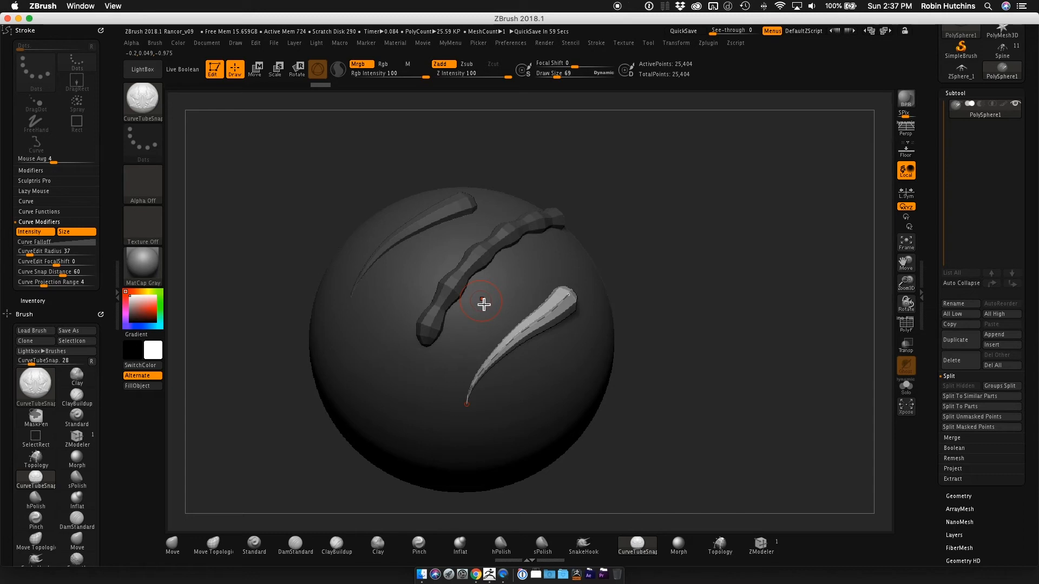
{"action": "mouse_move", "coordinate": [631, 231]}
{"action": "left_mouse_down"}
{"action": "mouse_move", "coordinate": [619, 227]}
{"action": "mouse_move", "coordinate": [660, 222]}
{"action": "mouse_move", "coordinate": [666, 265]}
{"action": "mouse_move", "coordinate": [658, 233]}
{"action": "mouse_move", "coordinate": [663, 255]}
{"action": "mouse_move", "coordinate": [644, 251]}
{"action": "mouse_move", "coordinate": [667, 251]}
{"action": "mouse_move", "coordinate": [632, 284]}
{"action": "mouse_move", "coordinate": [622, 267]}
{"action": "mouse_move", "coordinate": [666, 276]}
{"action": "mouse_move", "coordinate": [595, 276]}
{"action": "left_mouse_up"}
{"action": "left_click", "coordinate": [49, 222]}
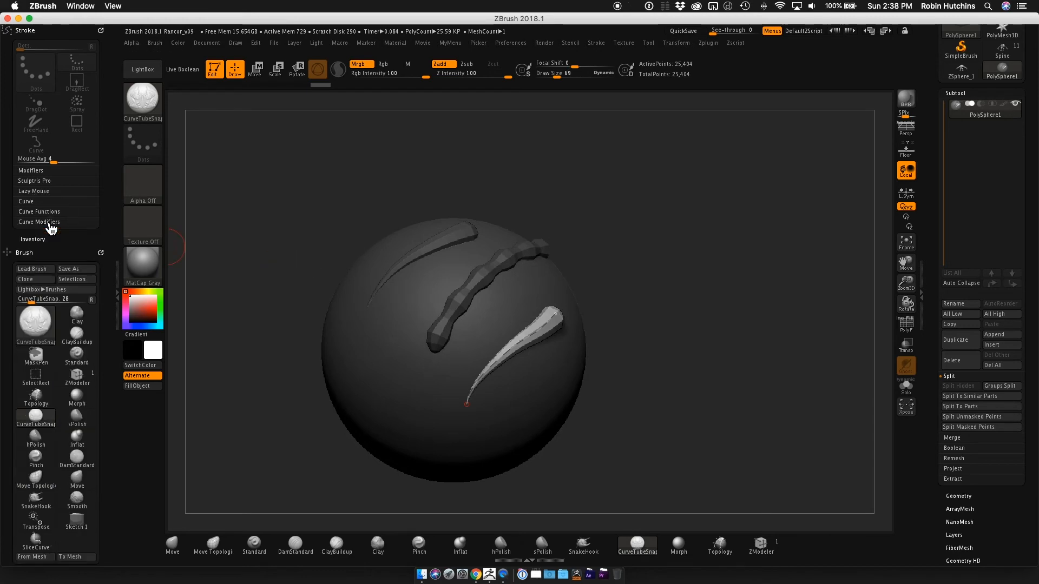
{"action": "left_click", "coordinate": [48, 223]}
{"action": "left_click", "coordinate": [49, 223]}
{"action": "left_click", "coordinate": [49, 223]}
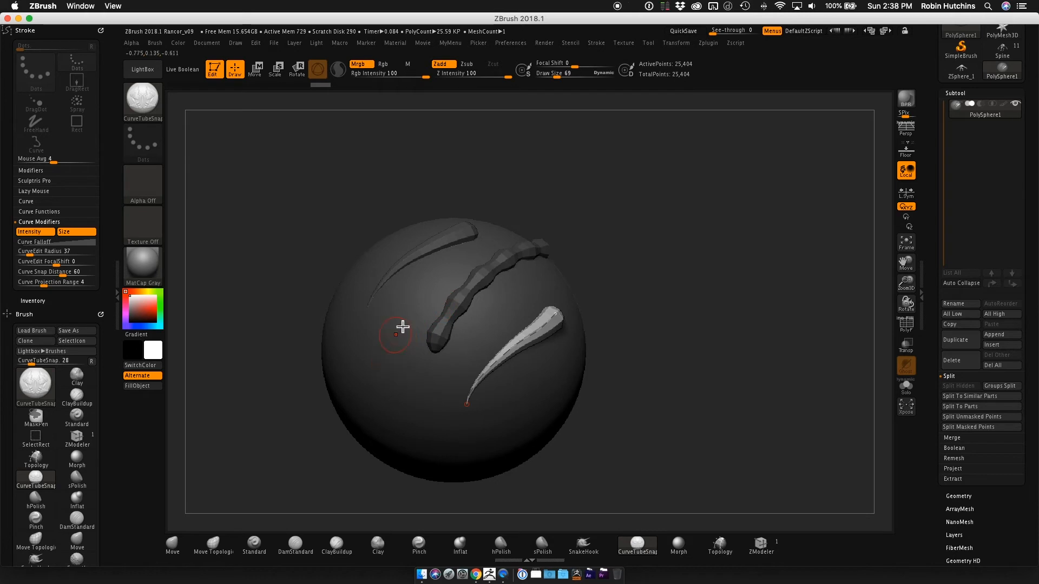
{"action": "right_click_drag", "start_coordinate": [472, 268], "coordinate": [697, 204]}
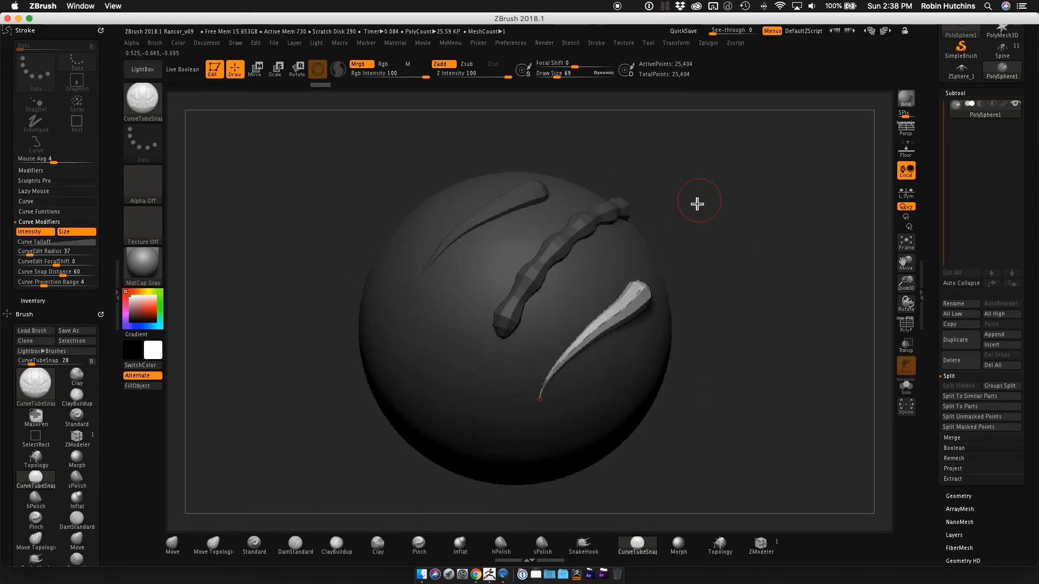
{"action": "right_click_drag", "start_coordinate": [466, 323], "coordinate": [441, 335]}
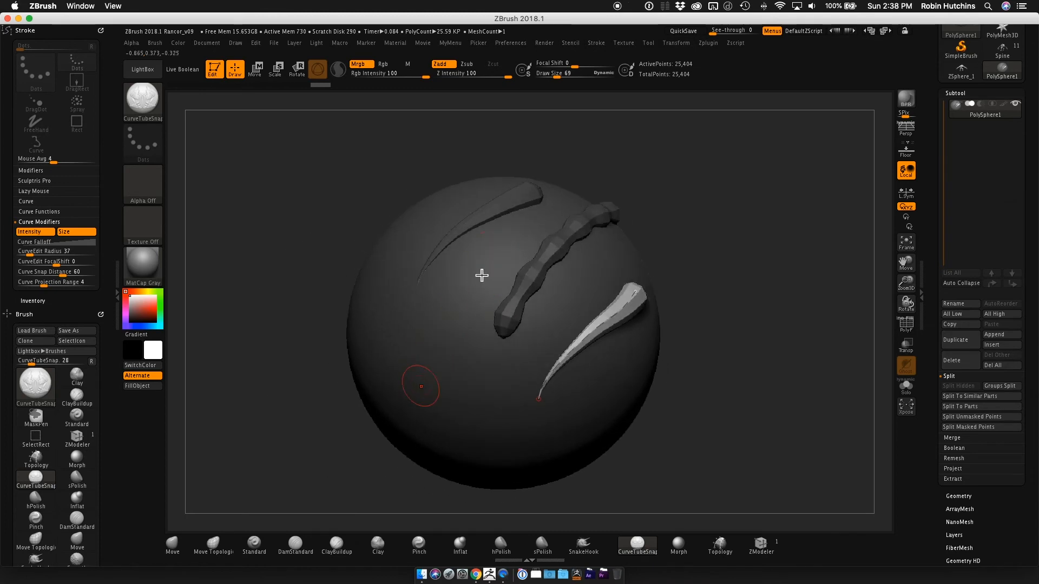
{"action": "mouse_move", "coordinate": [427, 244]}
{"action": "right_mouse_down"}
{"action": "mouse_move", "coordinate": [436, 223]}
{"action": "mouse_move", "coordinate": [454, 225]}
{"action": "mouse_move", "coordinate": [411, 233]}
{"action": "right_mouse_up"}
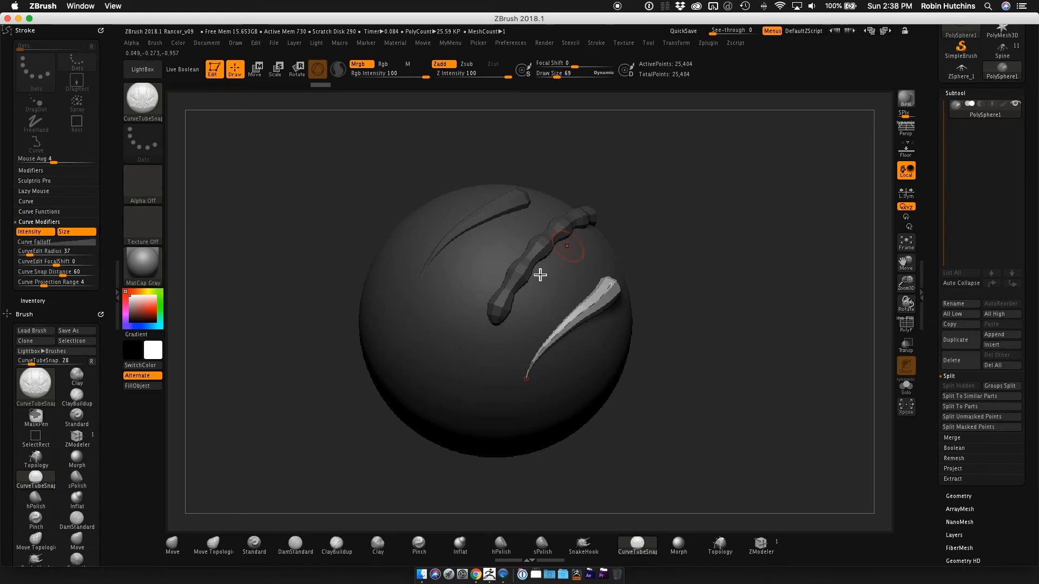
{"action": "mouse_move", "coordinate": [503, 280]}
{"action": "right_mouse_down"}
{"action": "mouse_move", "coordinate": [502, 246]}
{"action": "mouse_move", "coordinate": [483, 241]}
{"action": "right_mouse_up"}
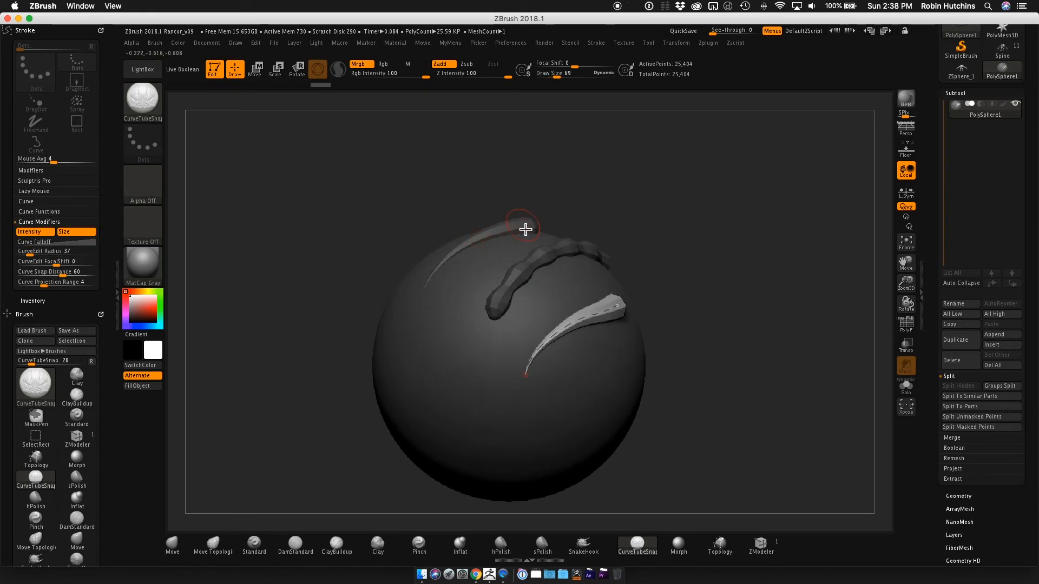
Turn off the Size curve modifier and draw a diagonal tube of uniform thickness near the tapered tubes on the sphere.
{"action": "left_click", "coordinate": [55, 242]}
{"action": "left_click", "coordinate": [81, 233]}
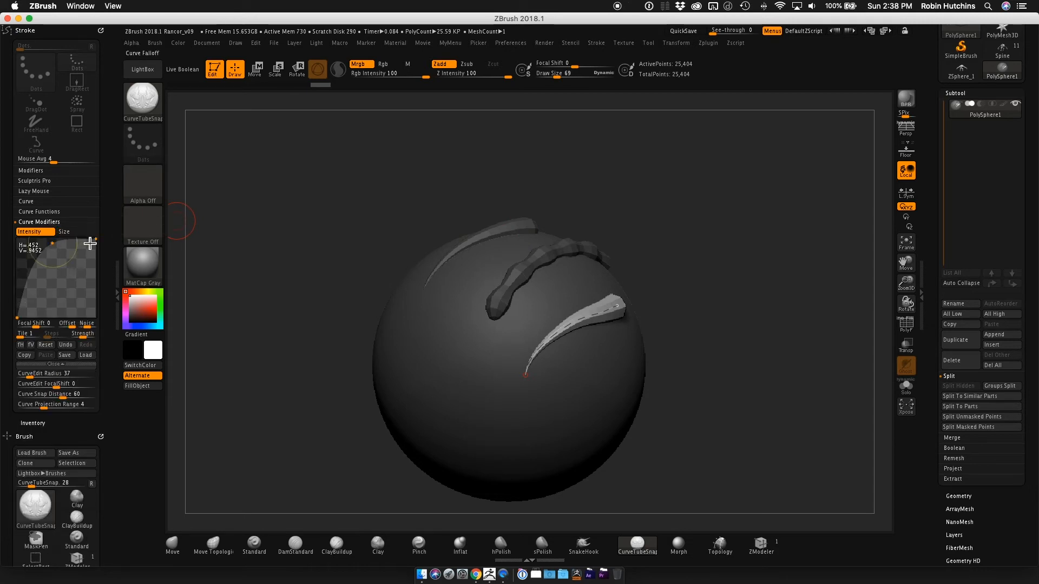
{"action": "left_click_drag", "start_coordinate": [425, 369], "coordinate": [494, 283]}
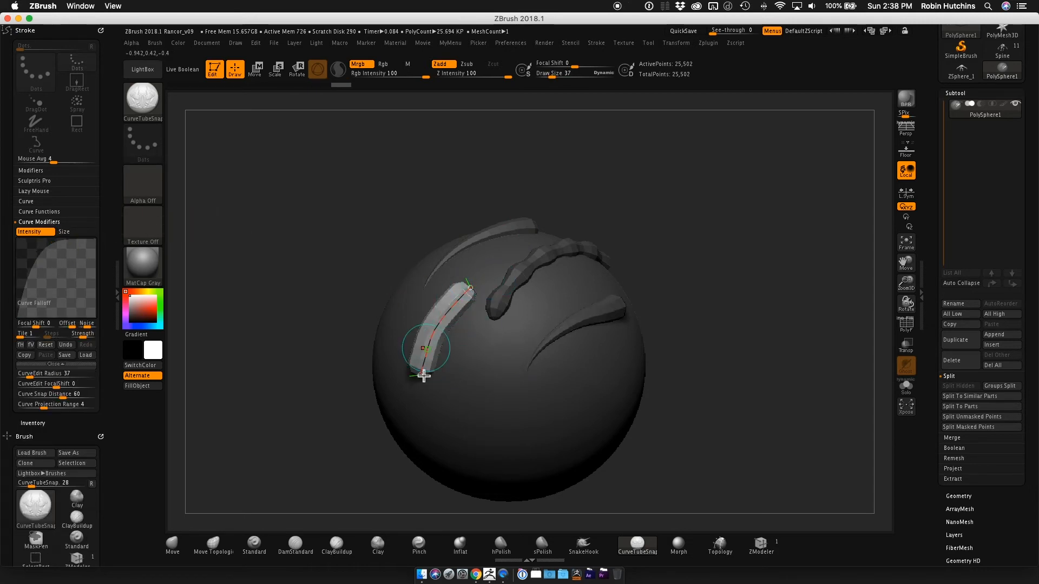
Return the Curve Falloff to a straight ramp, collapse the graph, and update the uniform tube with only Intensity enabled.
{"action": "left_click_drag", "start_coordinate": [53, 245], "coordinate": [68, 278]}
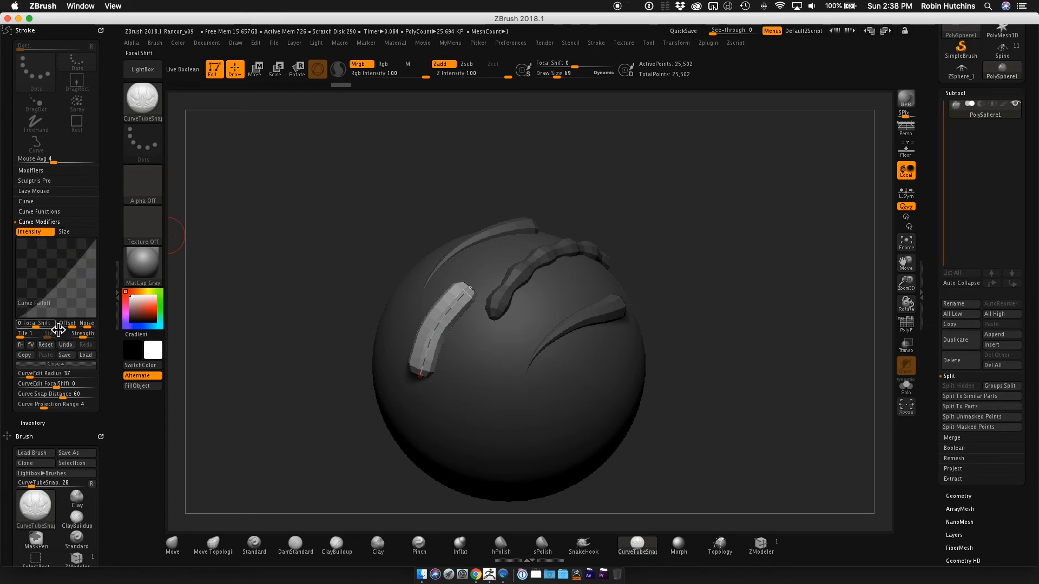
{"action": "left_click", "coordinate": [64, 365]}
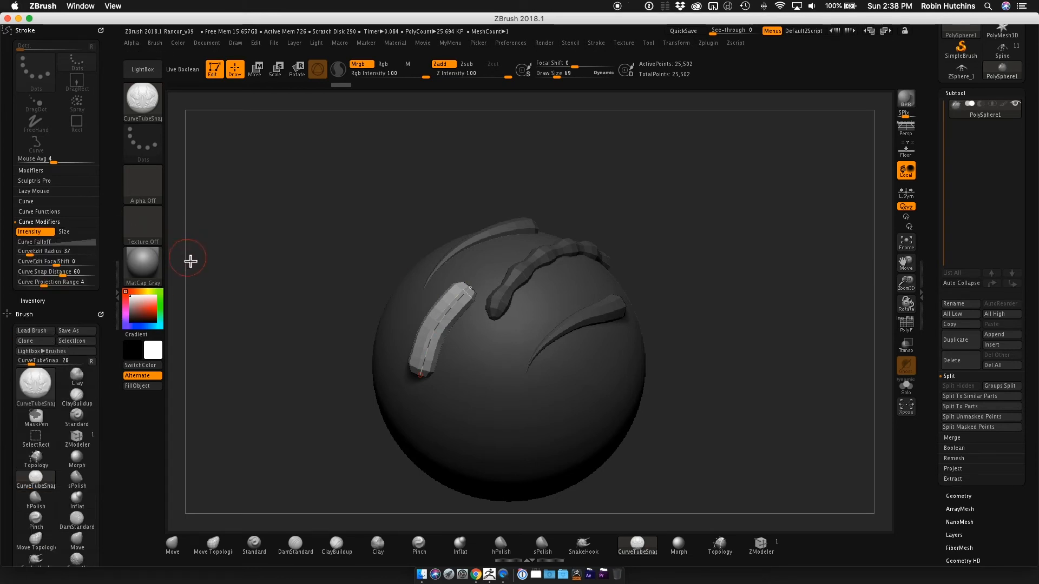
{"action": "left_click", "coordinate": [436, 324]}
{"action": "mouse_move", "coordinate": [462, 297]}
{"action": "right_mouse_down"}
{"action": "mouse_move", "coordinate": [480, 258]}
{"action": "mouse_move", "coordinate": [465, 274]}
{"action": "mouse_move", "coordinate": [464, 320]}
{"action": "mouse_move", "coordinate": [546, 296]}
{"action": "right_mouse_up"}
{"action": "right_click_drag", "start_coordinate": [413, 330], "coordinate": [395, 316]}
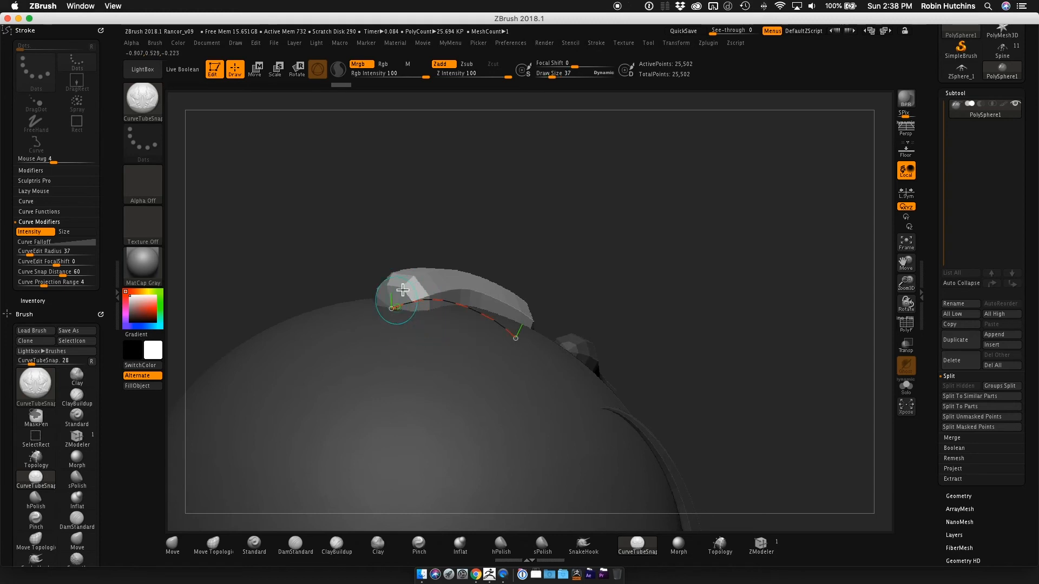
{"action": "mouse_move", "coordinate": [560, 313]}
{"action": "right_mouse_down"}
{"action": "mouse_move", "coordinate": [571, 323]}
{"action": "mouse_move", "coordinate": [475, 320]}
{"action": "right_mouse_up"}
{"action": "right_click_drag", "start_coordinate": [539, 256], "coordinate": [419, 318]}
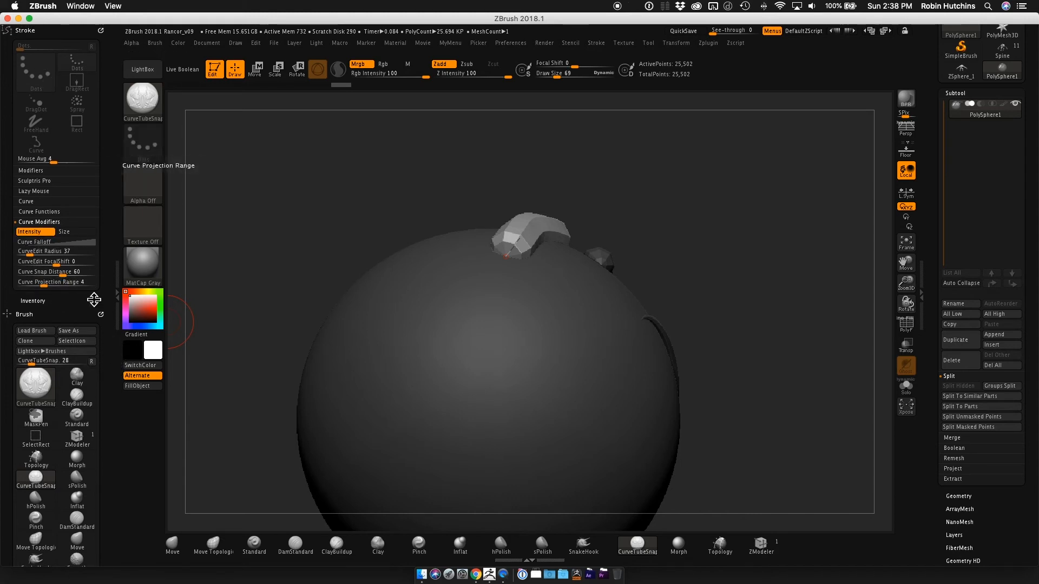
Open the Depth settings of the CurveTubeSnap brush.
{"action": "mouse_move", "coordinate": [104, 296]}
{"action": "left_mouse_down"}
{"action": "mouse_move", "coordinate": [98, 211]}
{"action": "mouse_move", "coordinate": [76, 158]}
{"action": "left_mouse_up"}
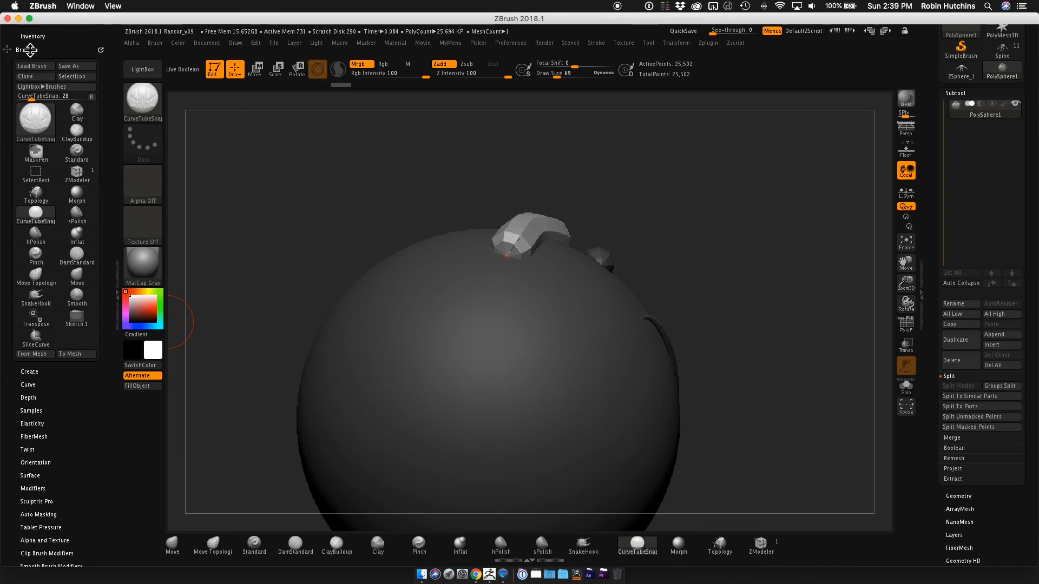
{"action": "left_click", "coordinate": [35, 387]}
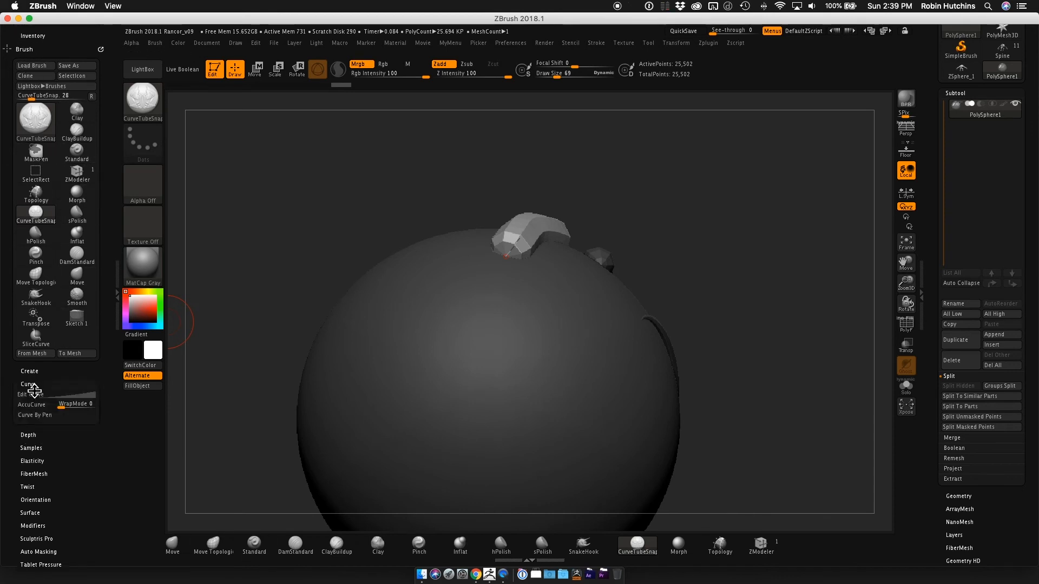
{"action": "left_click", "coordinate": [38, 388]}
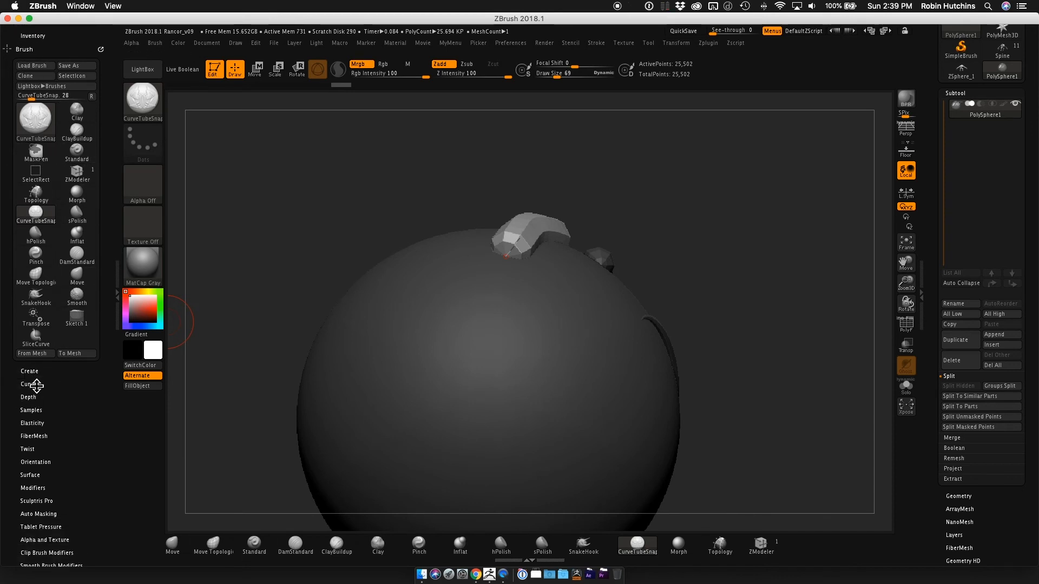
{"action": "left_click", "coordinate": [34, 398]}
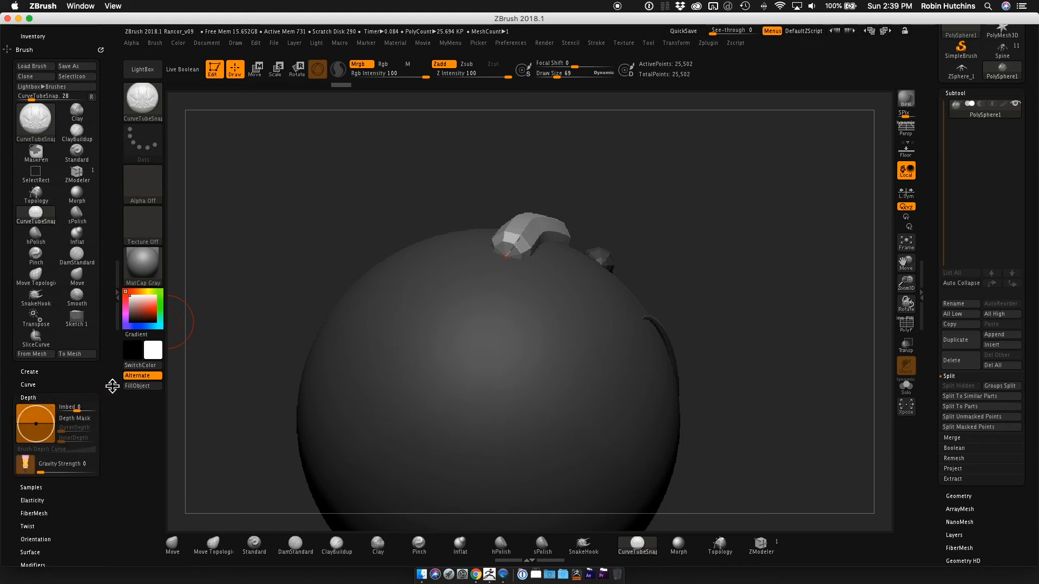
{"action": "left_click_drag", "start_coordinate": [112, 386], "coordinate": [88, 309]}
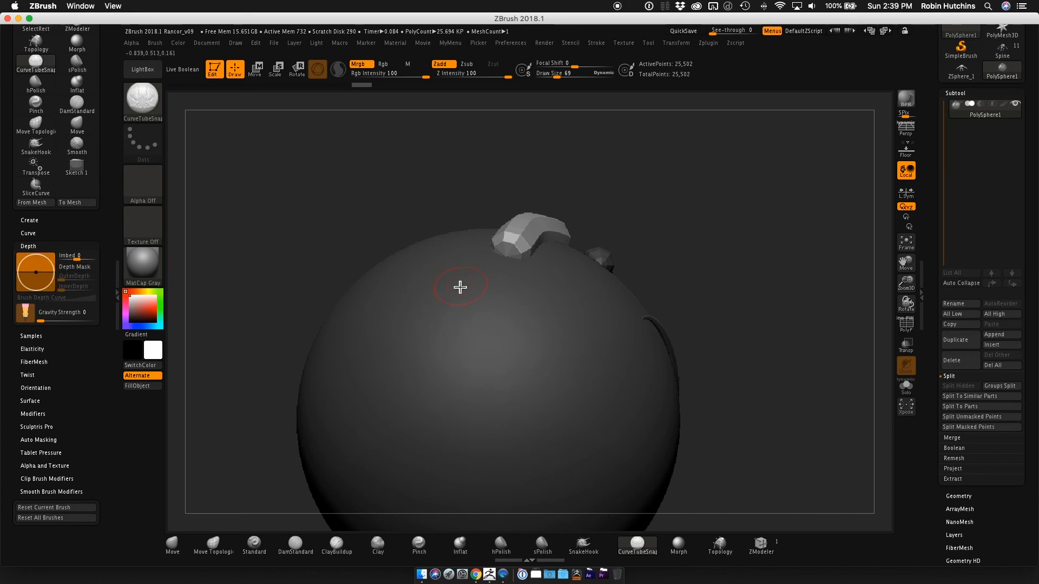
Set the brush depth Imbed to 85 and draw a tube on the sphere, checking its height above the surface.
{"action": "left_click_drag", "start_coordinate": [51, 271], "coordinate": [52, 266]}
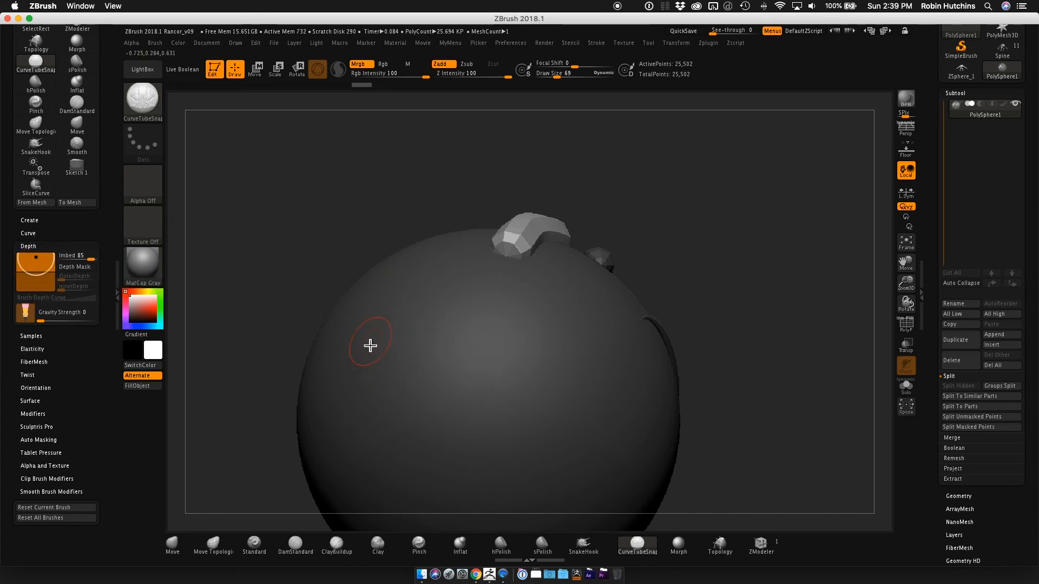
{"action": "mouse_move", "coordinate": [340, 336]}
{"action": "left_mouse_down"}
{"action": "mouse_move", "coordinate": [399, 279]}
{"action": "mouse_move", "coordinate": [445, 253]}
{"action": "left_mouse_up"}
{"action": "right_click_drag", "start_coordinate": [446, 287], "coordinate": [361, 259]}
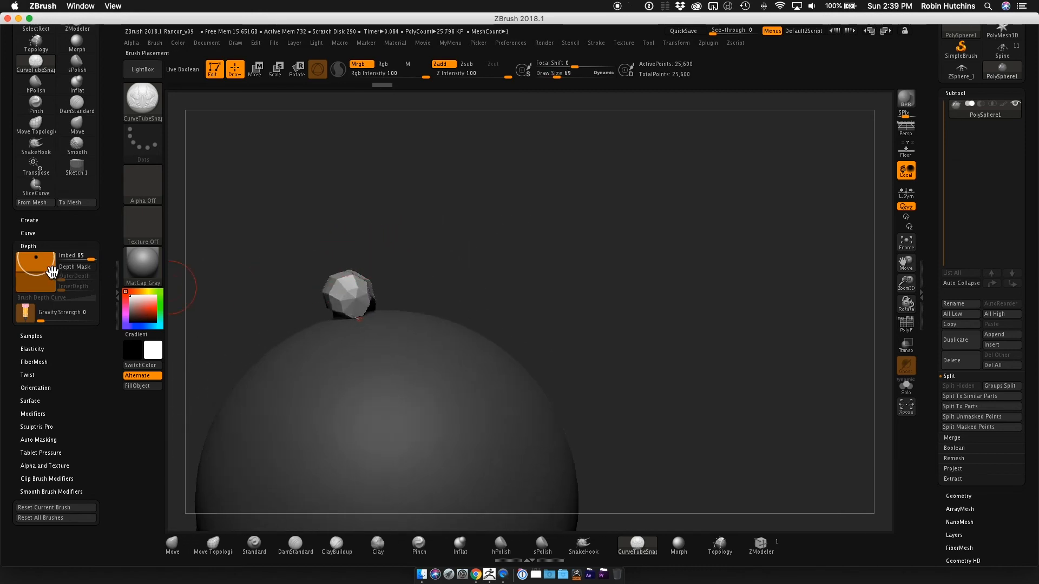
Lower Imbed to 61 and draw another tube beside the previous one.
{"action": "left_click_drag", "start_coordinate": [53, 274], "coordinate": [54, 274]}
{"action": "left_click_drag", "start_coordinate": [354, 375], "coordinate": [482, 319]}
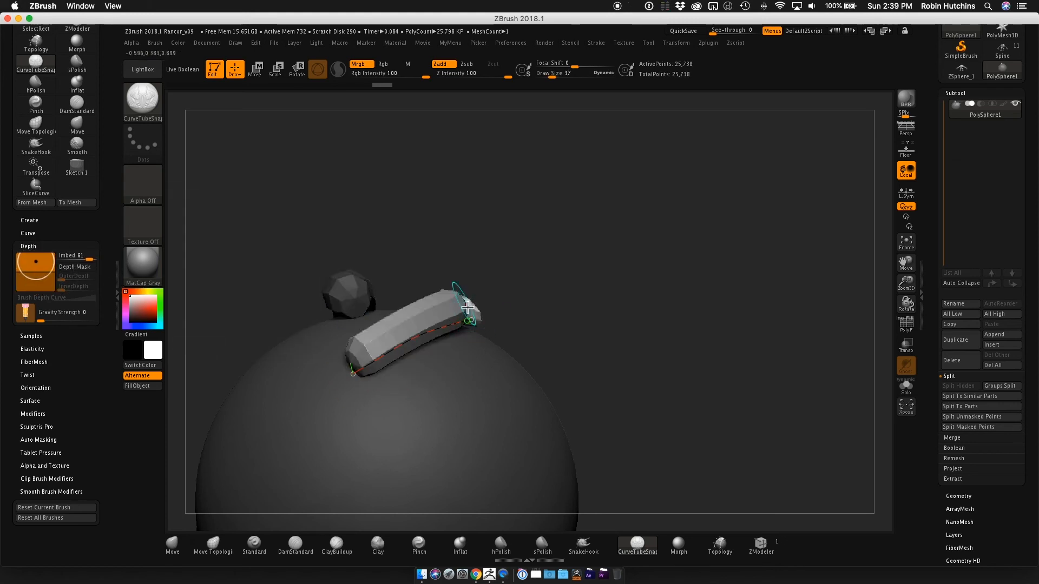
{"action": "mouse_move", "coordinate": [474, 312]}
{"action": "right_mouse_down"}
{"action": "mouse_move", "coordinate": [519, 285]}
{"action": "mouse_move", "coordinate": [390, 292]}
{"action": "right_mouse_up"}
Reduce Imbed to 12 and draw a third tube alongside the others to compare its depth.
{"action": "left_click_drag", "start_coordinate": [41, 270], "coordinate": [44, 280]}
{"action": "left_click_drag", "start_coordinate": [416, 413], "coordinate": [527, 379]}
{"action": "right_click_drag", "start_coordinate": [498, 338], "coordinate": [489, 287]}
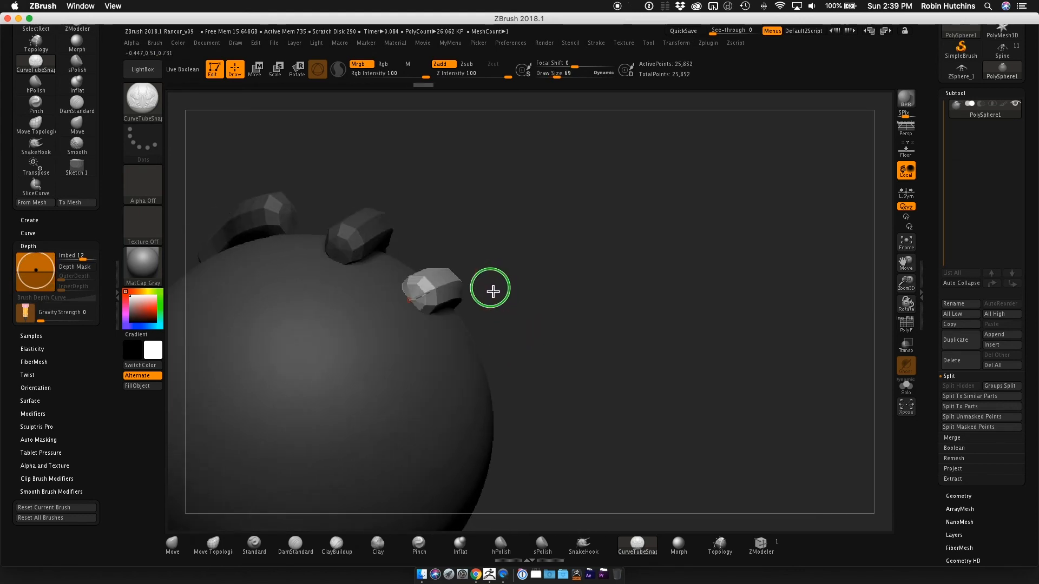
Draw a tube with Imbed at -64 so it sinks into the sphere, and return Imbed to 61.
{"action": "left_click_drag", "start_coordinate": [51, 271], "coordinate": [47, 299]}
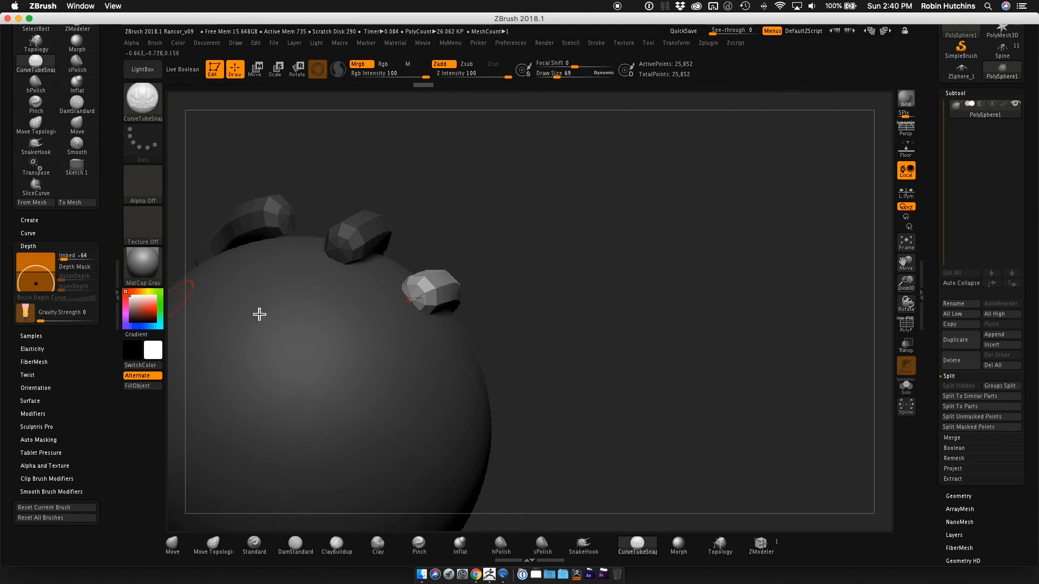
{"action": "left_click_drag", "start_coordinate": [382, 384], "coordinate": [492, 359]}
{"action": "mouse_move", "coordinate": [565, 346]}
{"action": "right_mouse_down"}
{"action": "mouse_move", "coordinate": [604, 340]}
{"action": "mouse_move", "coordinate": [579, 413]}
{"action": "mouse_move", "coordinate": [603, 368]}
{"action": "mouse_move", "coordinate": [622, 362]}
{"action": "mouse_move", "coordinate": [578, 342]}
{"action": "mouse_move", "coordinate": [660, 299]}
{"action": "mouse_move", "coordinate": [573, 304]}
{"action": "mouse_move", "coordinate": [589, 283]}
{"action": "mouse_move", "coordinate": [263, 307]}
{"action": "right_mouse_up"}
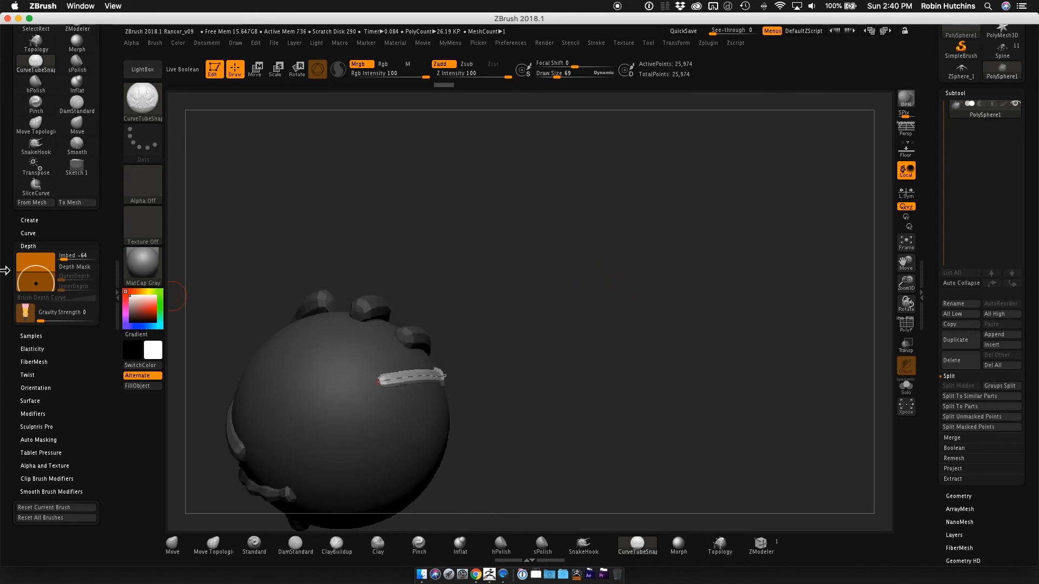
{"action": "left_click_drag", "start_coordinate": [53, 278], "coordinate": [52, 269]}
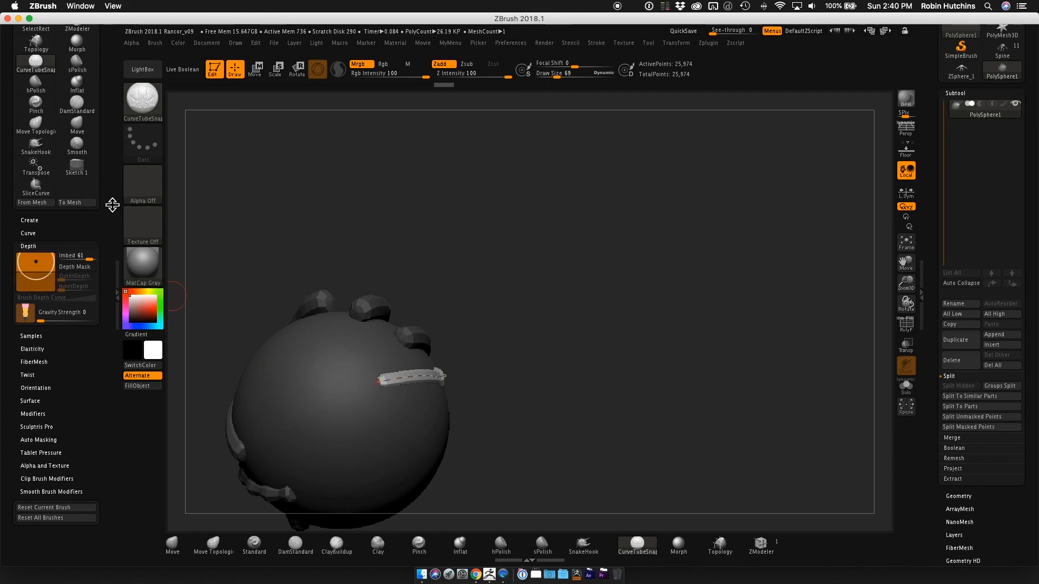
Turn on the Size curve modifier, shape the Curve Falloff into a central peak, and draw a long tube over the sphere.
{"action": "left_click_drag", "start_coordinate": [112, 204], "coordinate": [116, 308]}
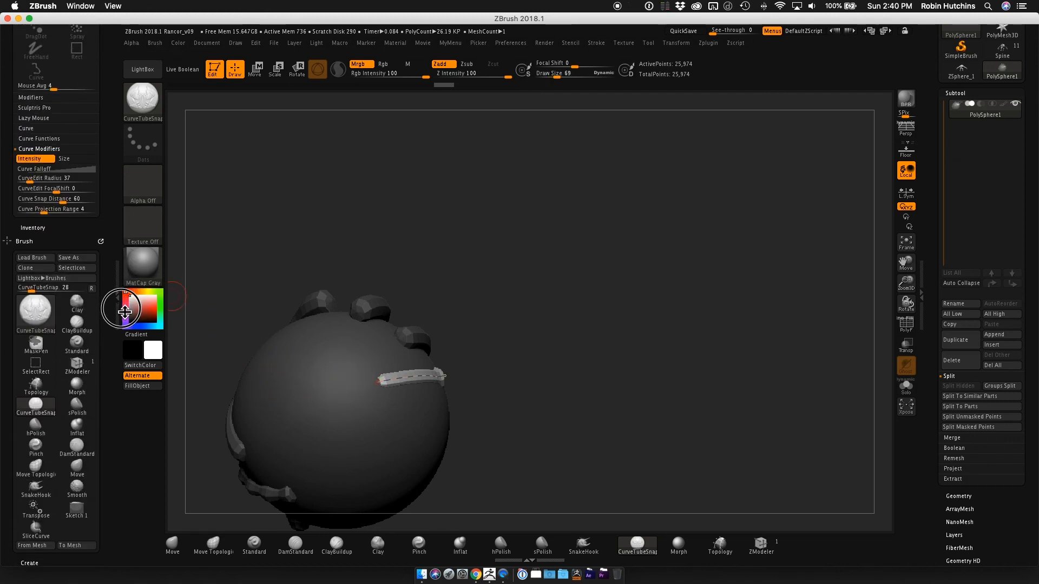
{"action": "left_click", "coordinate": [75, 165]}
{"action": "left_click", "coordinate": [74, 177]}
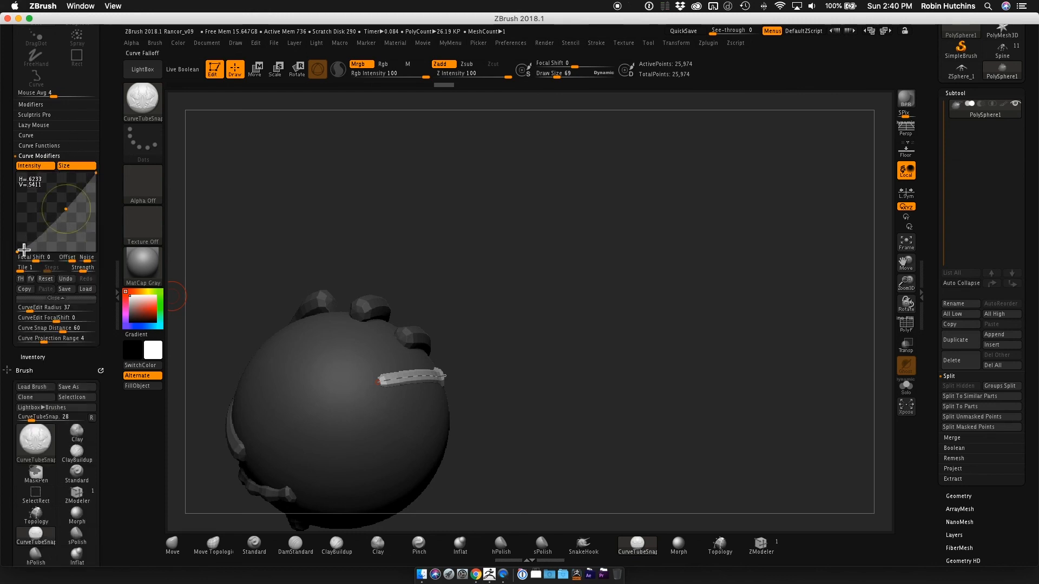
{"action": "left_click_drag", "start_coordinate": [24, 250], "coordinate": [98, 225]}
{"action": "left_click_drag", "start_coordinate": [50, 199], "coordinate": [62, 187]}
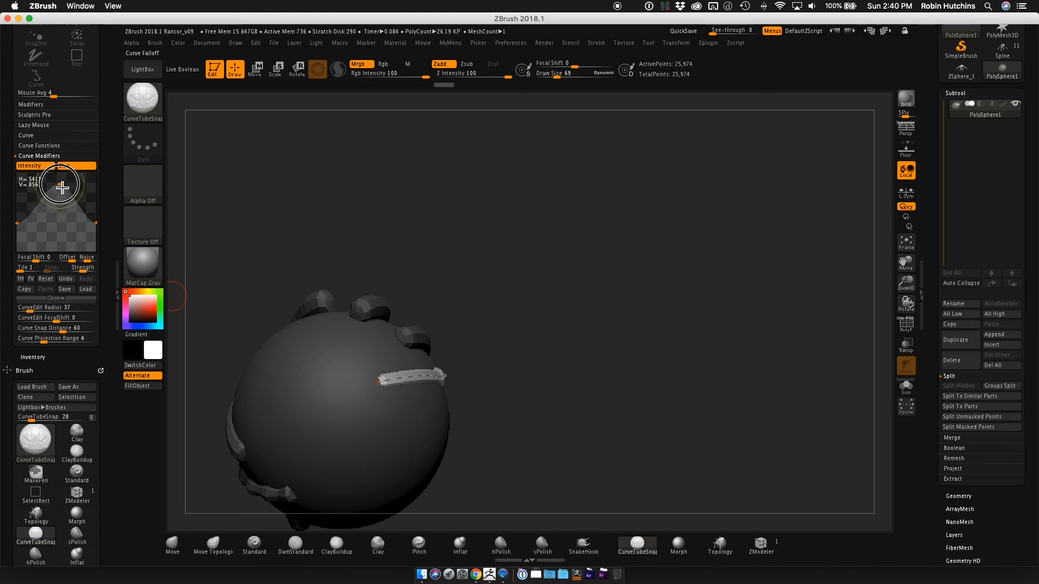
{"action": "mouse_move", "coordinate": [270, 373]}
{"action": "left_mouse_down"}
{"action": "mouse_move", "coordinate": [408, 436]}
{"action": "mouse_move", "coordinate": [461, 439]}
{"action": "mouse_move", "coordinate": [503, 329]}
{"action": "mouse_move", "coordinate": [496, 290]}
{"action": "left_mouse_up"}
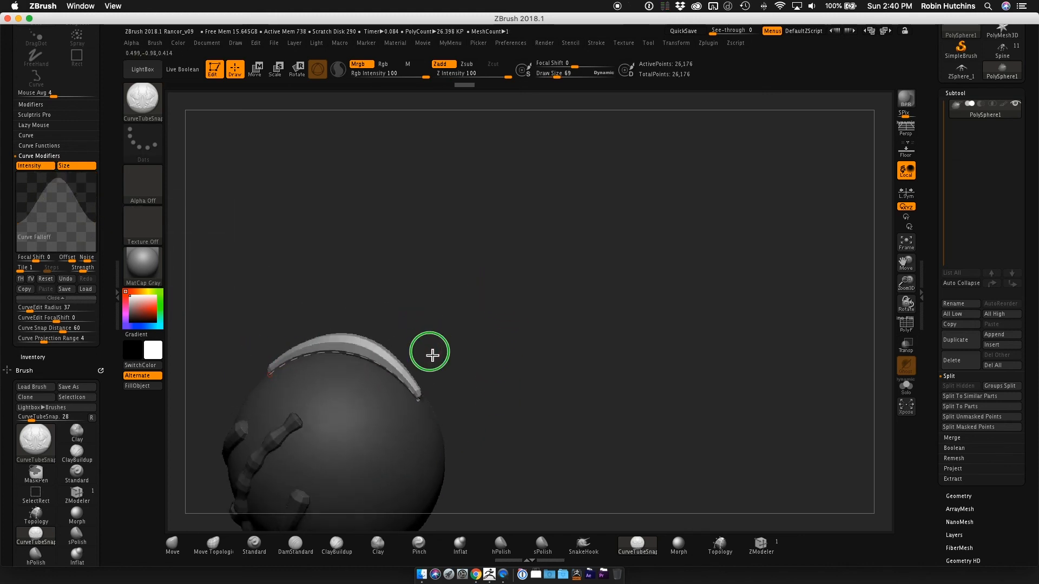
Examine the tube thickened in the middle from several angles around the sphere, and collapse the Curve Modifiers settings.
{"action": "left_click_drag", "start_coordinate": [433, 355], "coordinate": [422, 424]}
{"action": "left_click_drag", "start_coordinate": [311, 376], "coordinate": [454, 360]}
{"action": "mouse_move", "coordinate": [544, 339]}
{"action": "left_mouse_down", "text": "alt"}
{"action": "mouse_move", "coordinate": [473, 329]}
{"action": "mouse_move", "coordinate": [469, 381]}
{"action": "mouse_move", "coordinate": [462, 313]}
{"action": "left_mouse_up", "text": "alt"}
{"action": "left_click_drag", "start_coordinate": [530, 281], "coordinate": [621, 269], "text": "alt"}
{"action": "mouse_move", "coordinate": [563, 273]}
{"action": "left_mouse_down", "text": "alt"}
{"action": "mouse_move", "coordinate": [645, 264]}
{"action": "mouse_move", "coordinate": [596, 274]}
{"action": "mouse_move", "coordinate": [626, 281]}
{"action": "mouse_move", "coordinate": [550, 281]}
{"action": "mouse_move", "coordinate": [544, 249]}
{"action": "left_mouse_up", "text": "alt"}
{"action": "key", "text": "shift"}
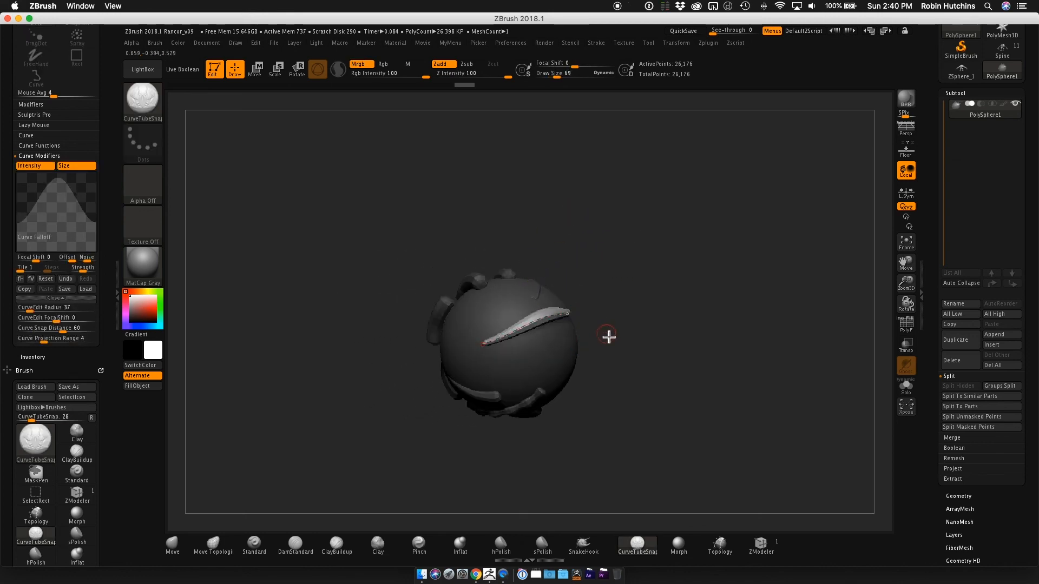
{"action": "mouse_move", "coordinate": [598, 278]}
{"action": "left_mouse_down"}
{"action": "mouse_move", "coordinate": [612, 316]}
{"action": "mouse_move", "coordinate": [629, 276]}
{"action": "mouse_move", "coordinate": [577, 290]}
{"action": "mouse_move", "coordinate": [594, 290]}
{"action": "mouse_move", "coordinate": [616, 249]}
{"action": "left_mouse_up"}
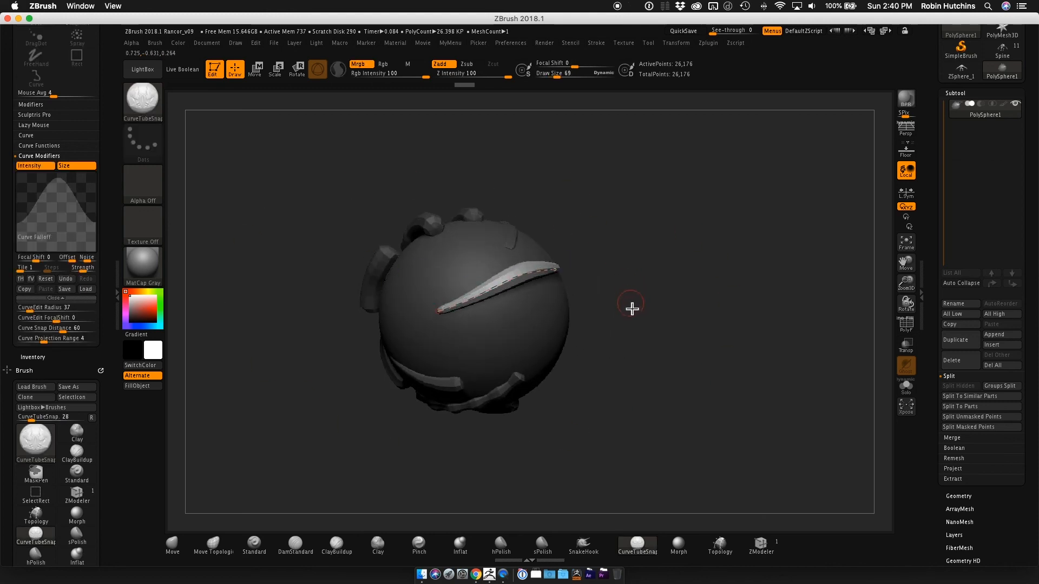
{"action": "left_click_drag", "start_coordinate": [631, 307], "coordinate": [673, 317], "text": "alt"}
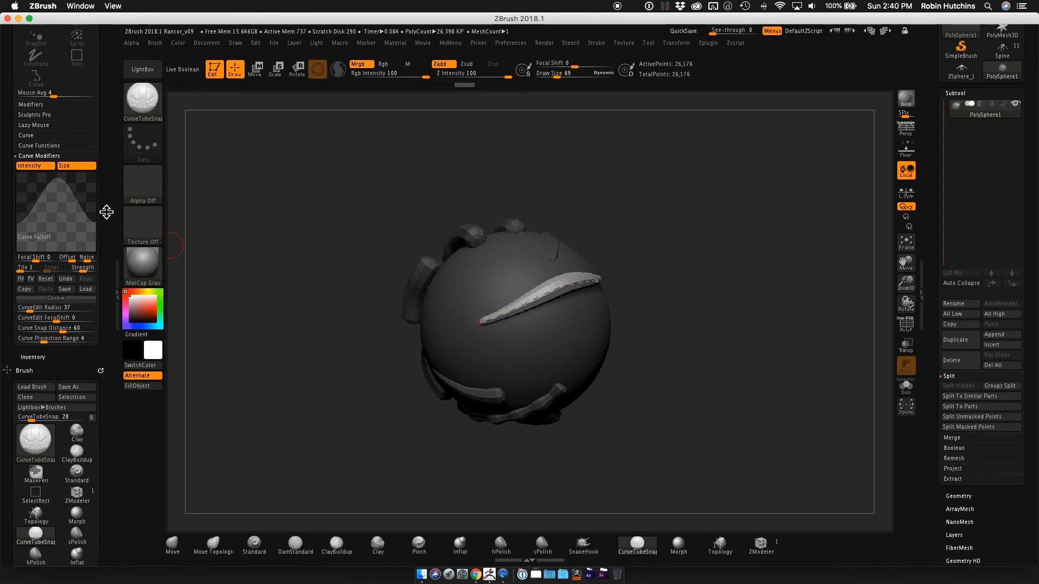
{"action": "left_click_drag", "start_coordinate": [106, 211], "coordinate": [112, 288]}
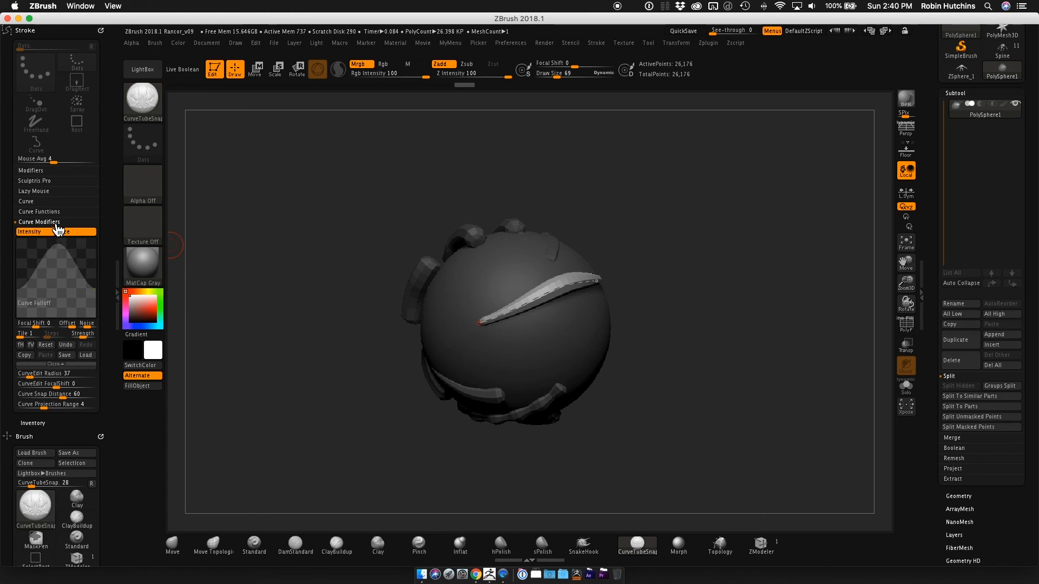
{"action": "left_click", "coordinate": [39, 222]}
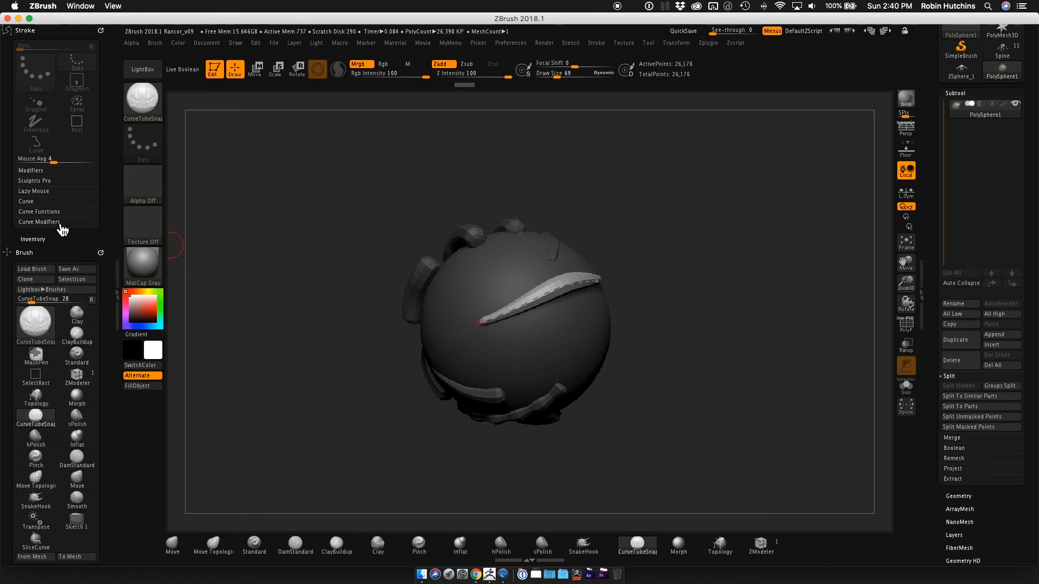